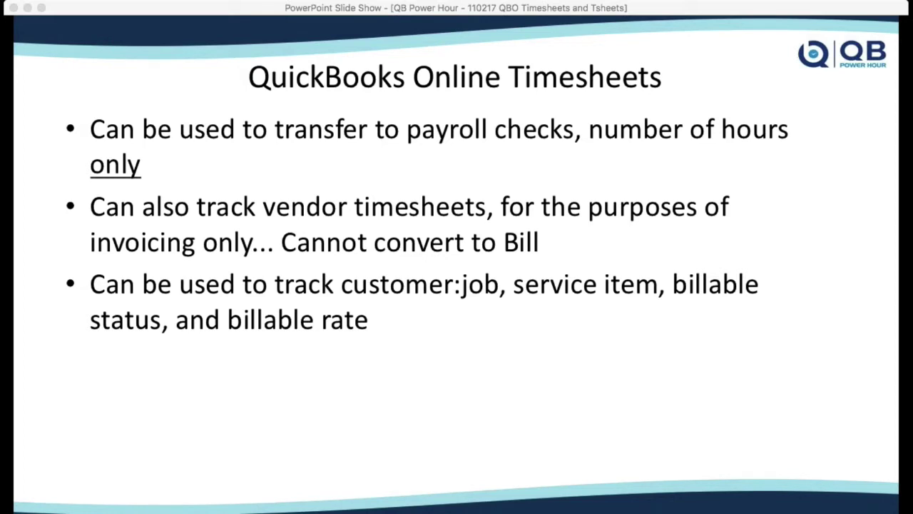
- Leave the PowerPoint slide show and switch back to the QuickBooks dashboard in Chrome
key("super+Tab")
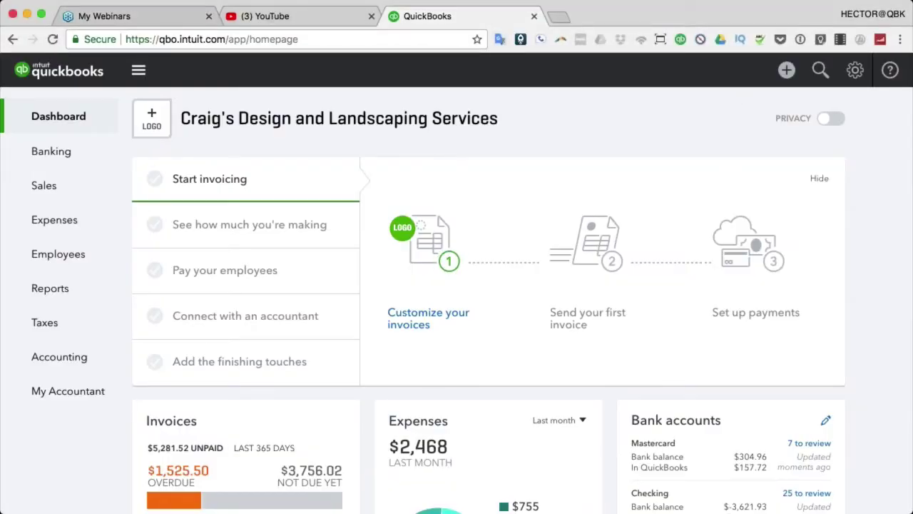
- Close the YouTube and My Webinars browser tabs
left_click(371, 16)
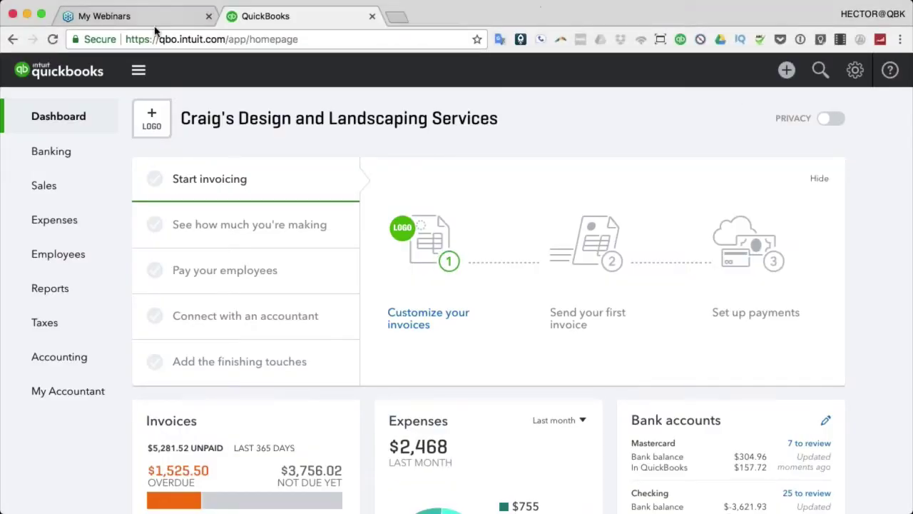
left_click(209, 15)
scroll(591, 306, "down", 1)
scroll(591, 306, "up", 1)
left_click(588, 314)
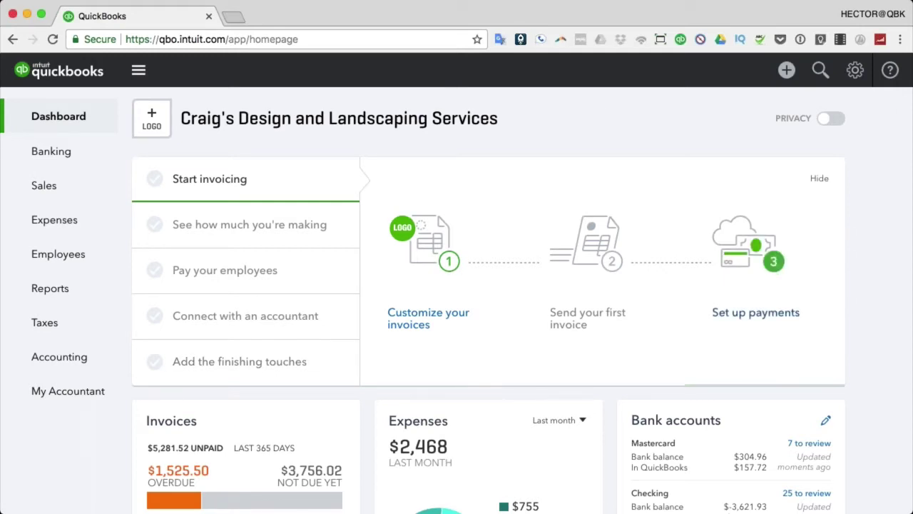
- Hide the dashboard setup guide, dismiss its tip, and bring up the Create menu
left_click(819, 179)
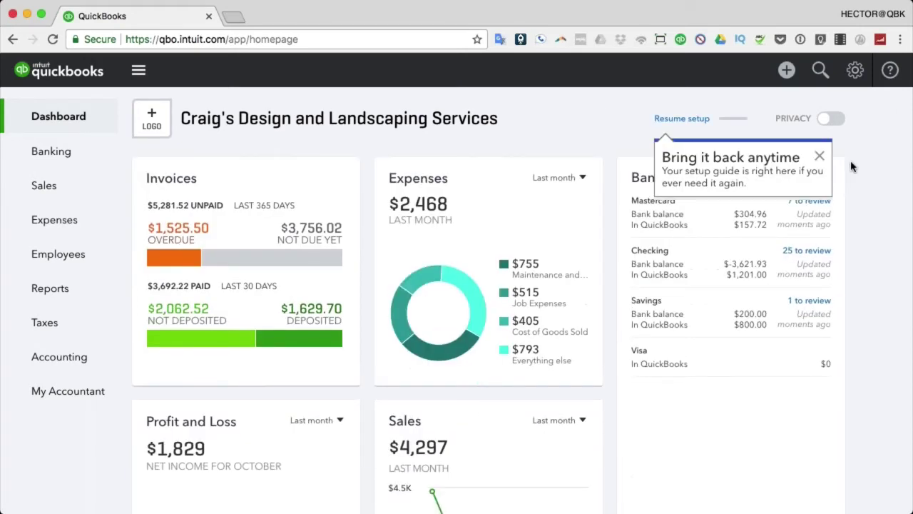
left_click(861, 176)
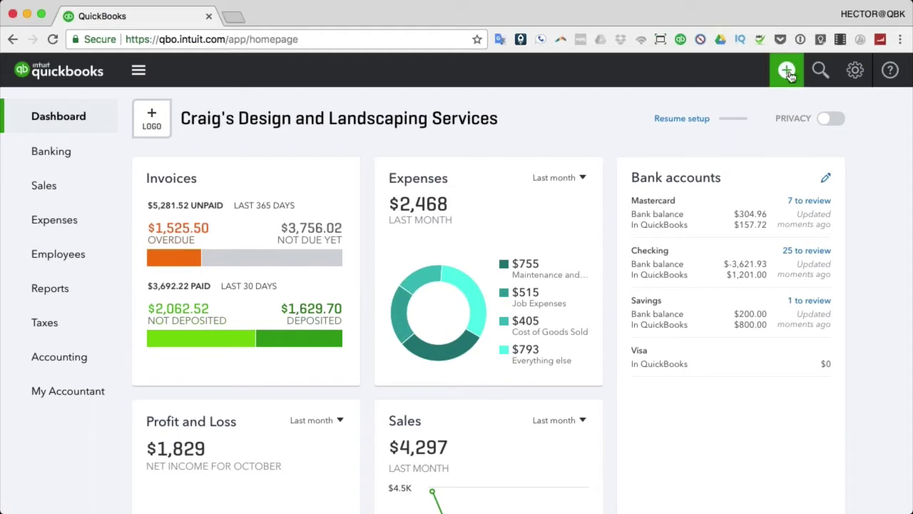
scroll(790, 75, "down", 1)
scroll(790, 75, "up", 1)
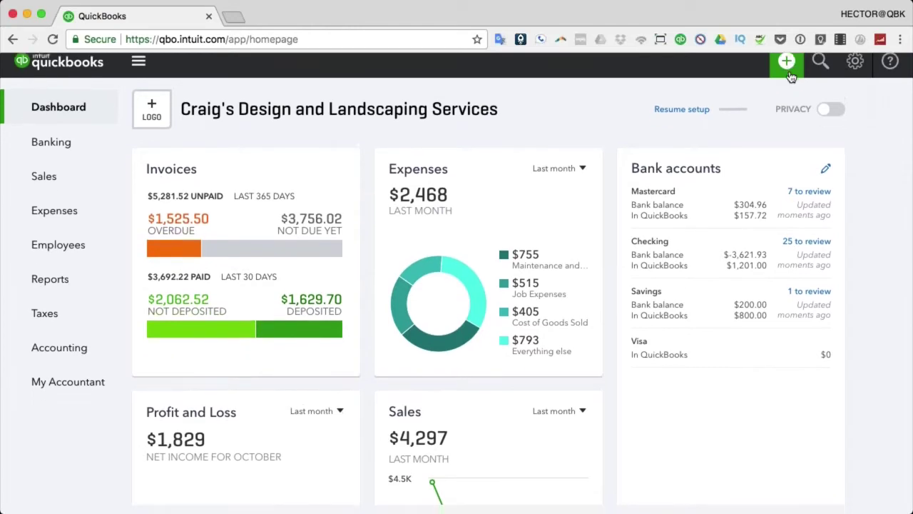
left_click(787, 72)
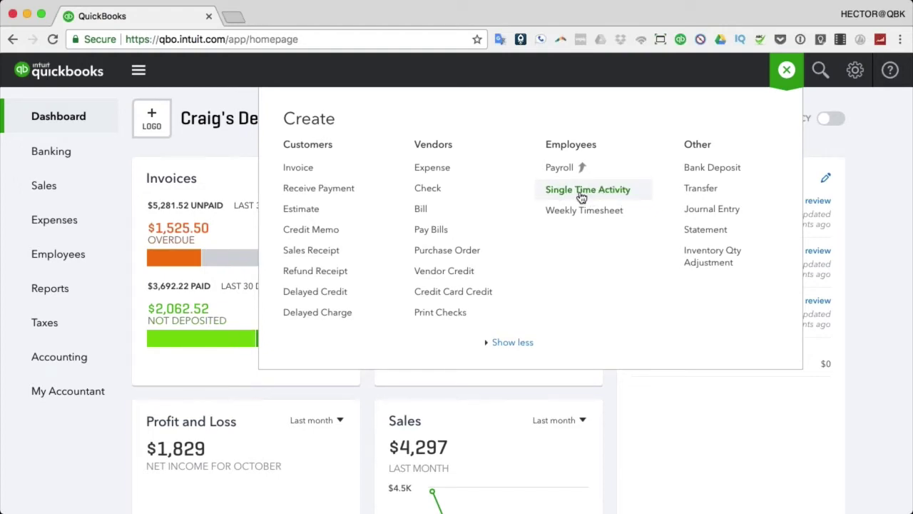
- Start a Single Time Activity for a newly added employee, dated 11/01/2017
left_click(581, 192)
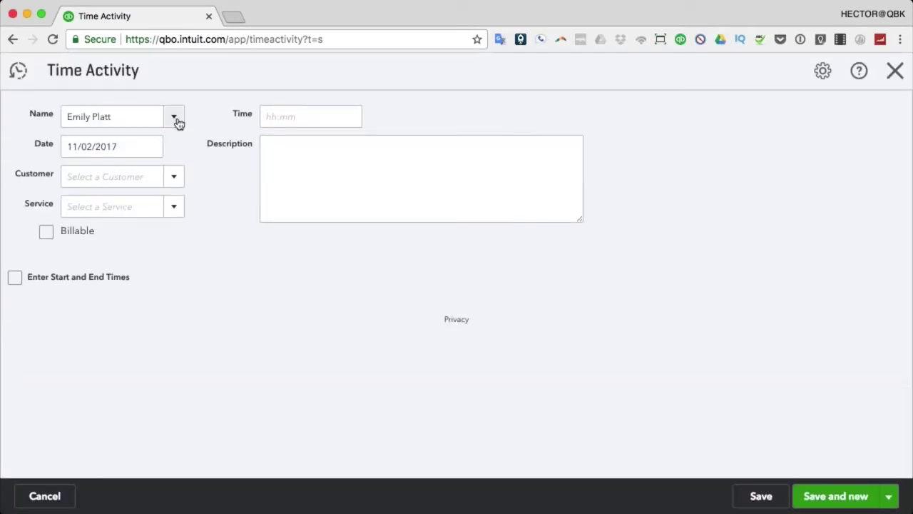
left_click(174, 119)
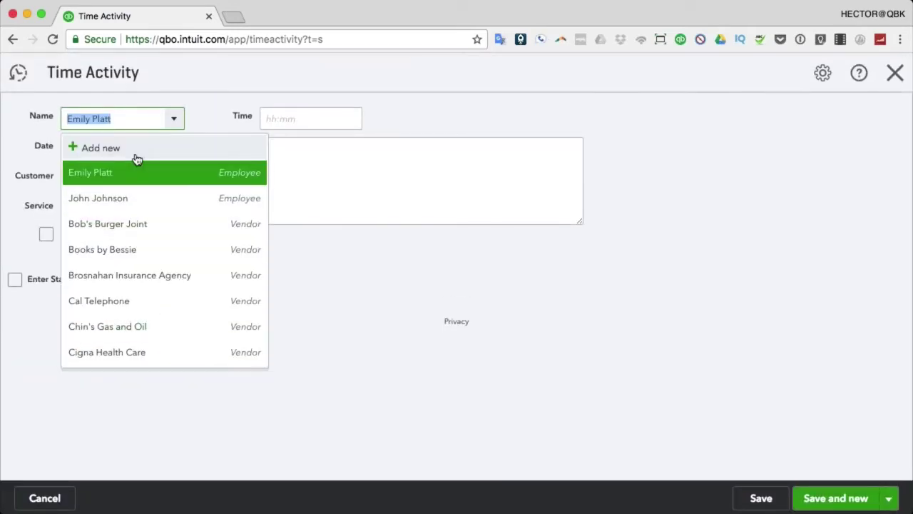
left_click(110, 148)
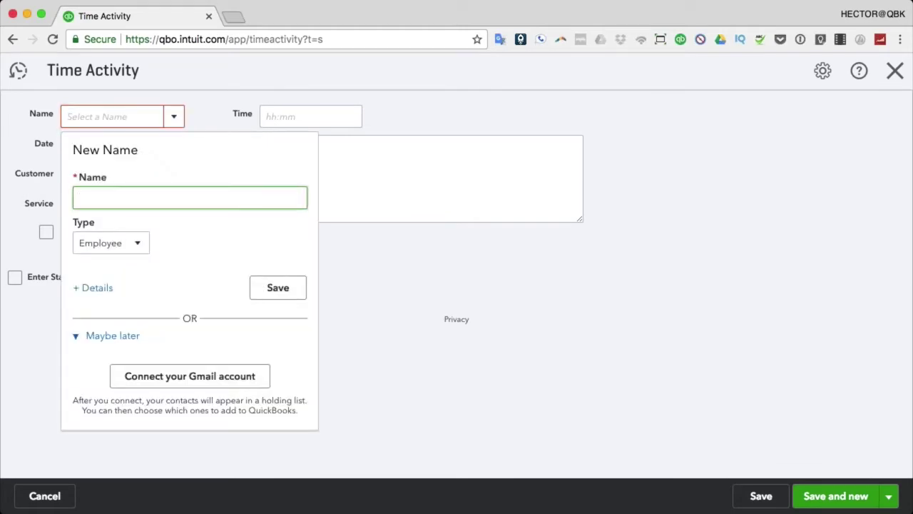
left_click(260, 289)
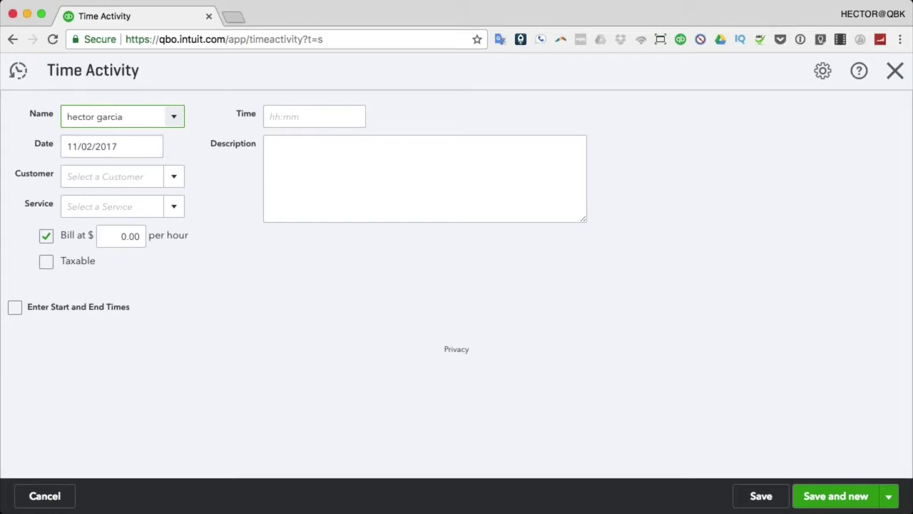
left_click(151, 147)
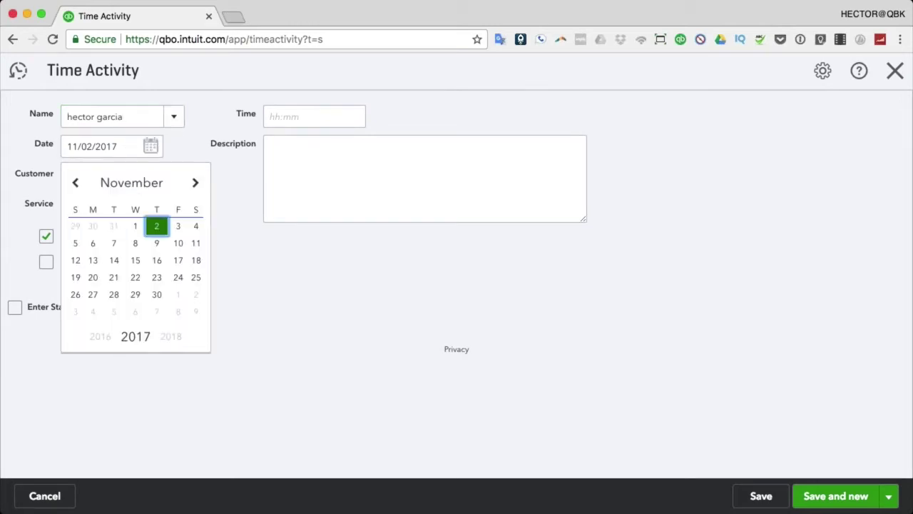
key("minus")
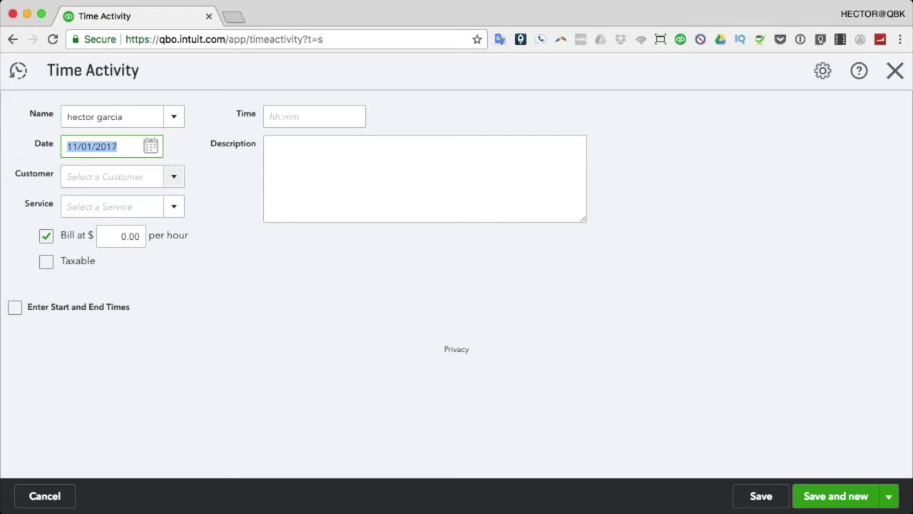
- Log 7 hours of the Design service for Bill's Windsurf Shop
left_click(175, 178)
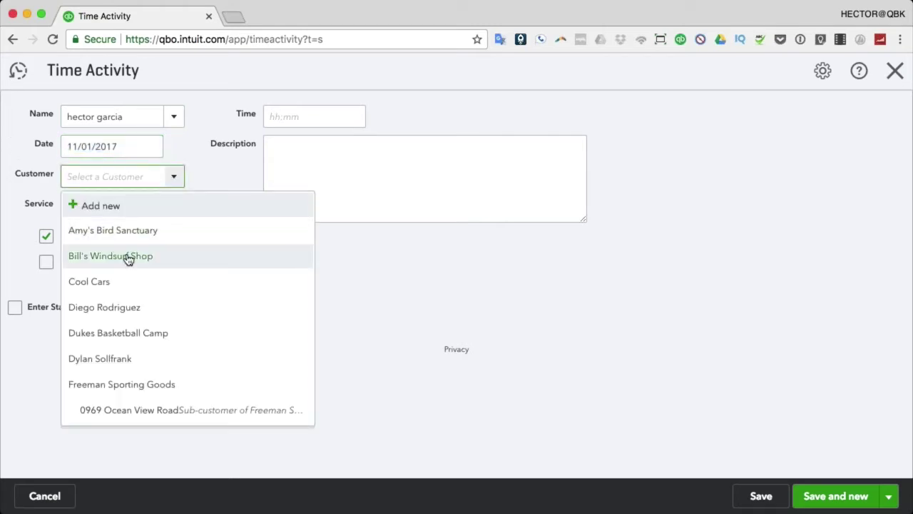
left_click(104, 264)
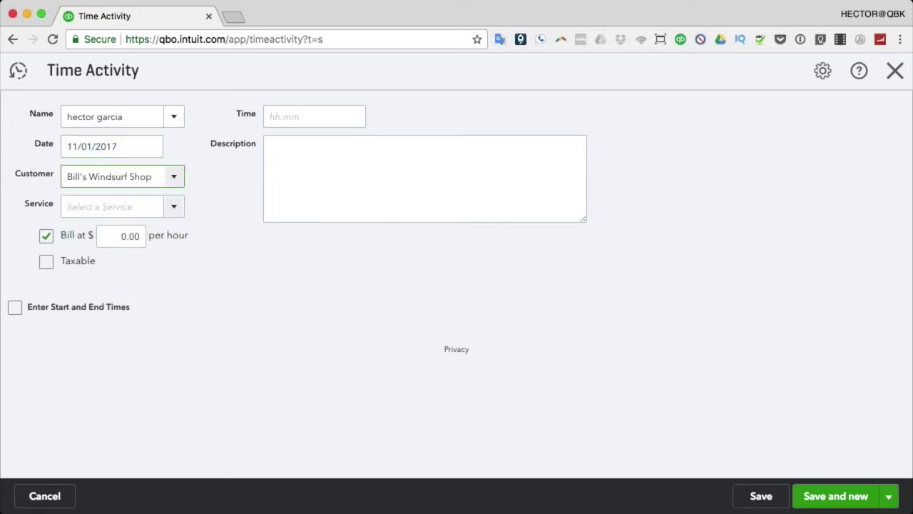
left_click(299, 115)
type("7")
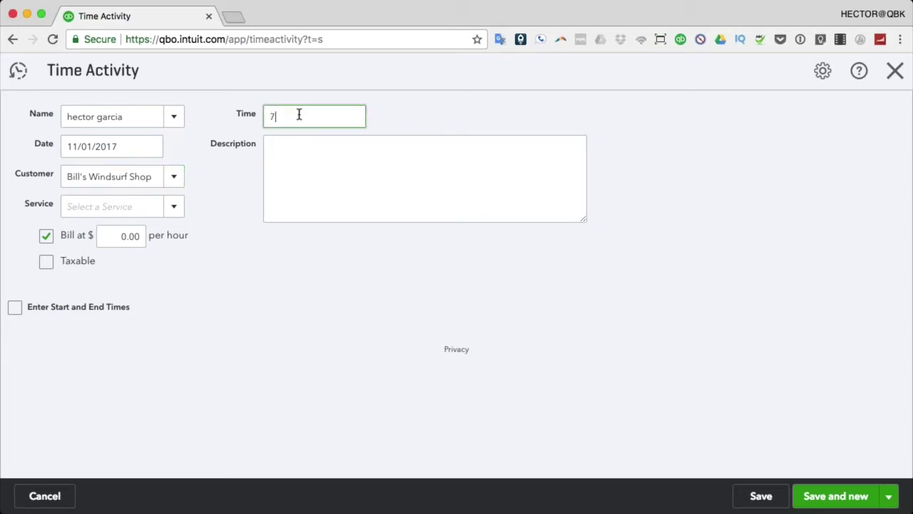
left_click(178, 207)
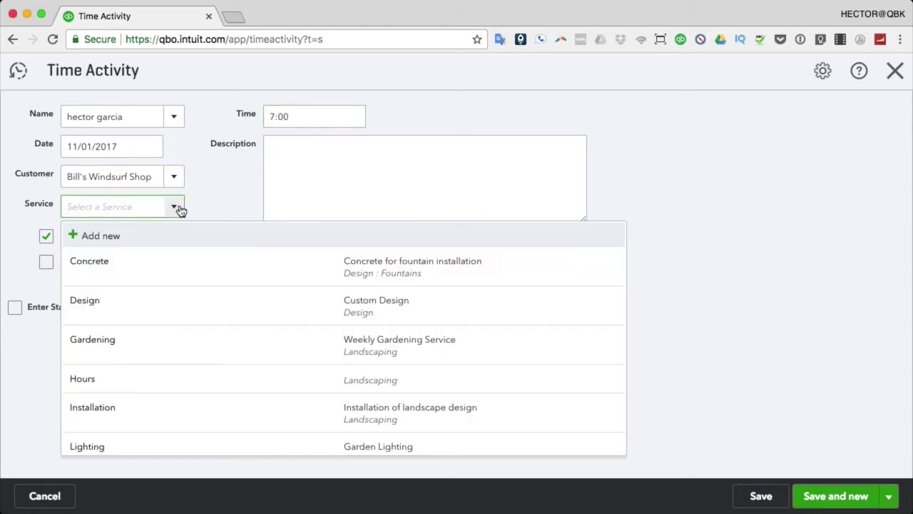
left_click(107, 318)
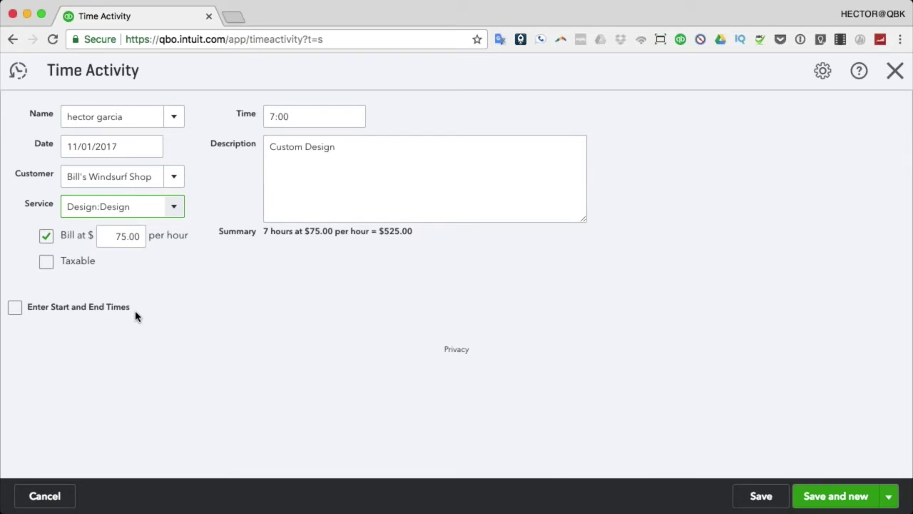
key("Tab")
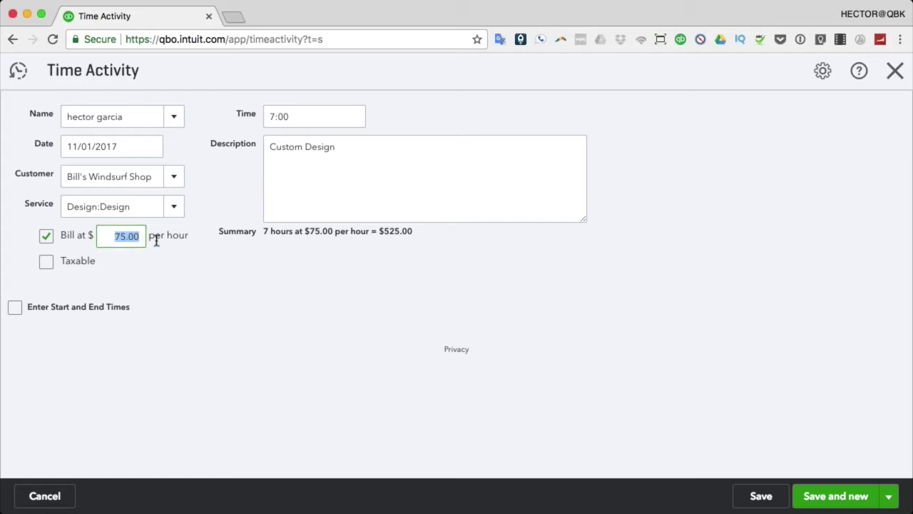
- Keep the time billable and change the hourly rate from 75.00 to 99.00
left_click(128, 236)
double_click(127, 236)
left_click(41, 240)
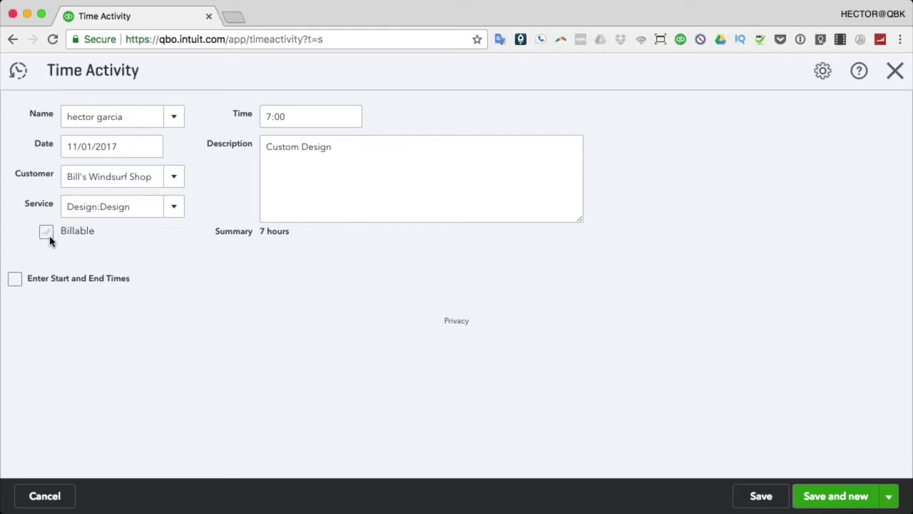
left_click(47, 237)
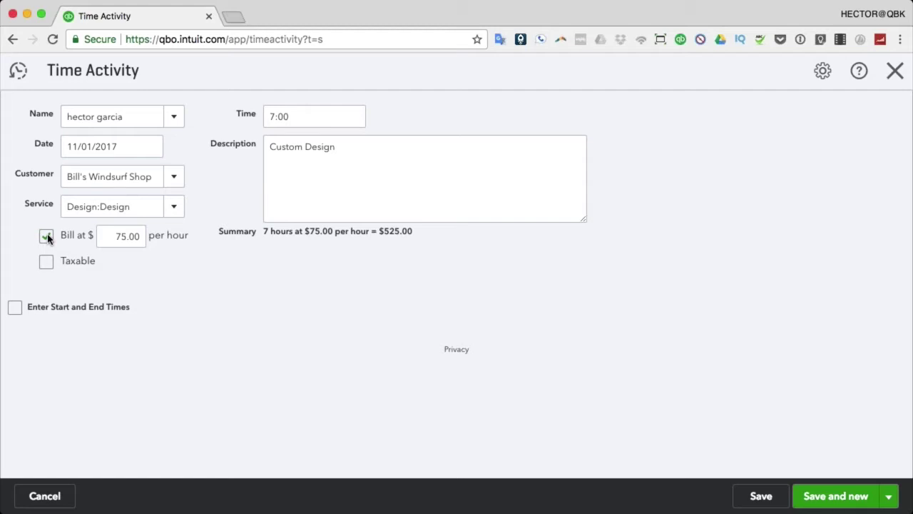
left_click_drag(153, 177, 31, 175)
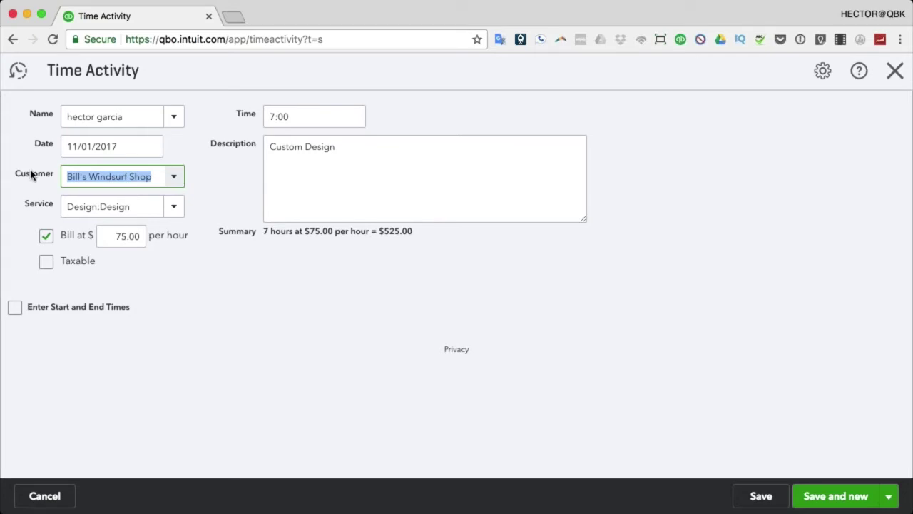
left_click(118, 237)
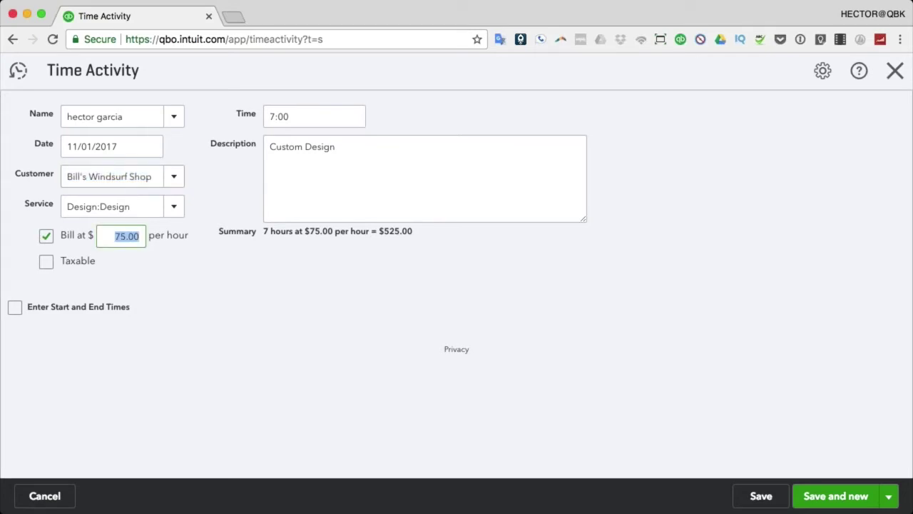
left_click(108, 236)
double_click(108, 237)
type("99")
left_click(435, 175)
triple_click(436, 176)
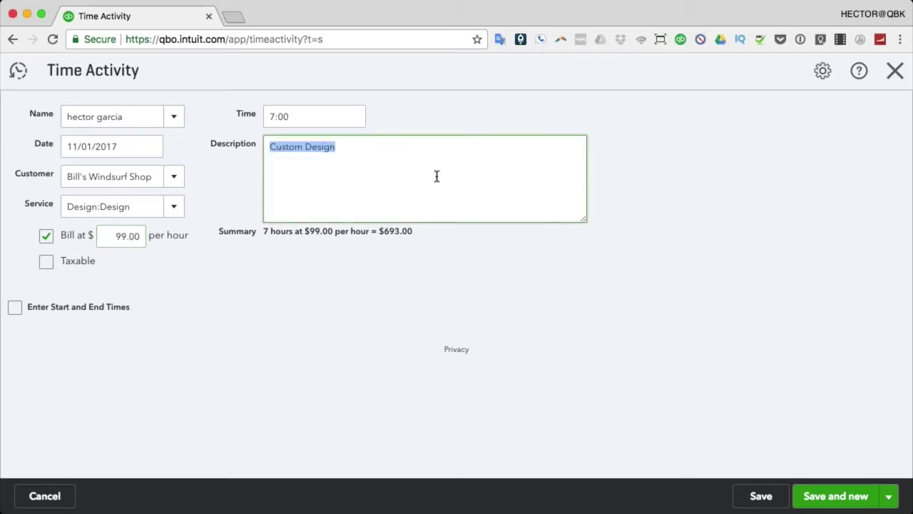
left_click(312, 155)
left_click_drag(338, 150, 191, 148)
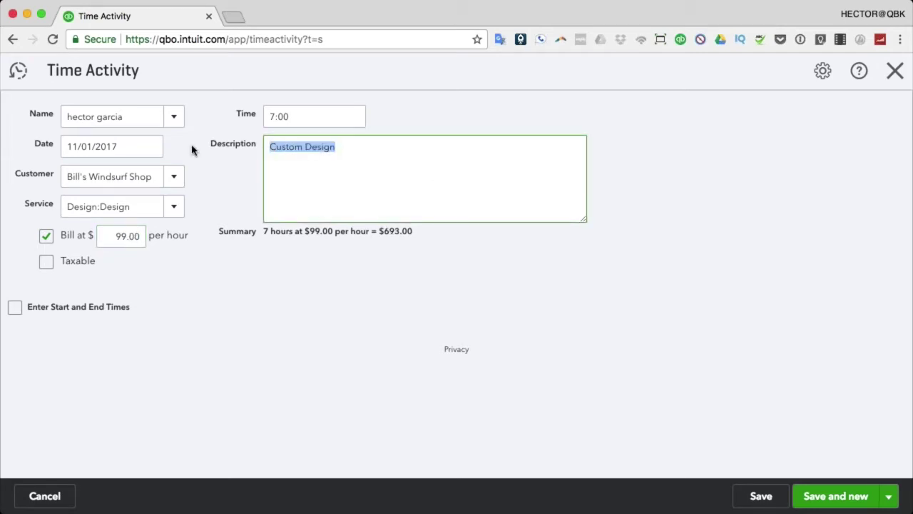
type("Hector ")
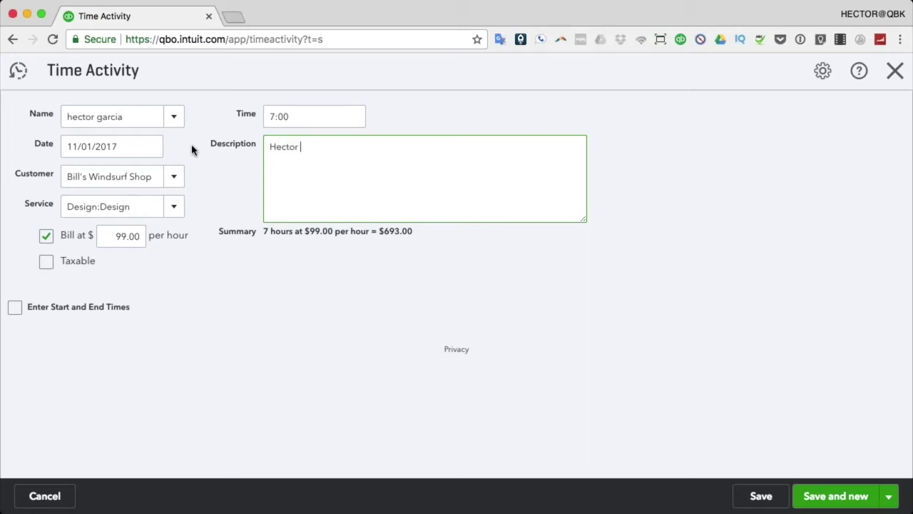
type("delivered preliminary ")
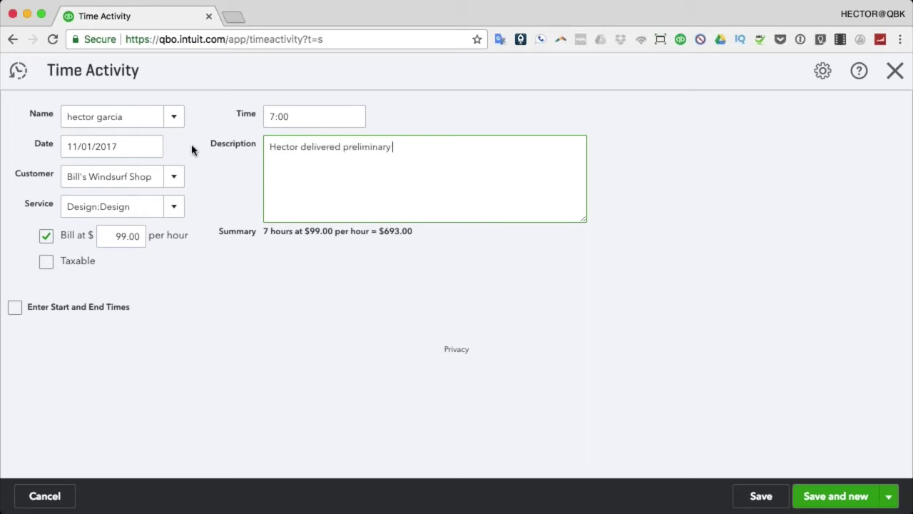
type("blueprint")
key("super+a")
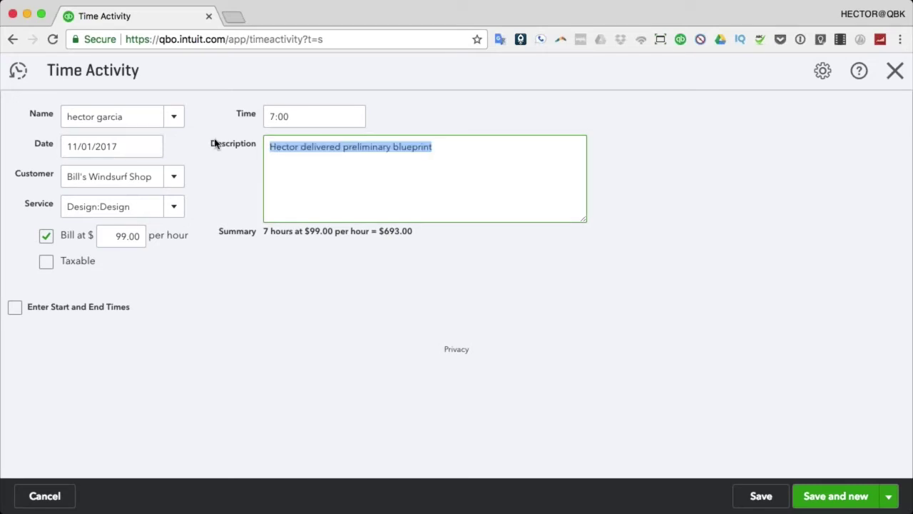
left_click(136, 111)
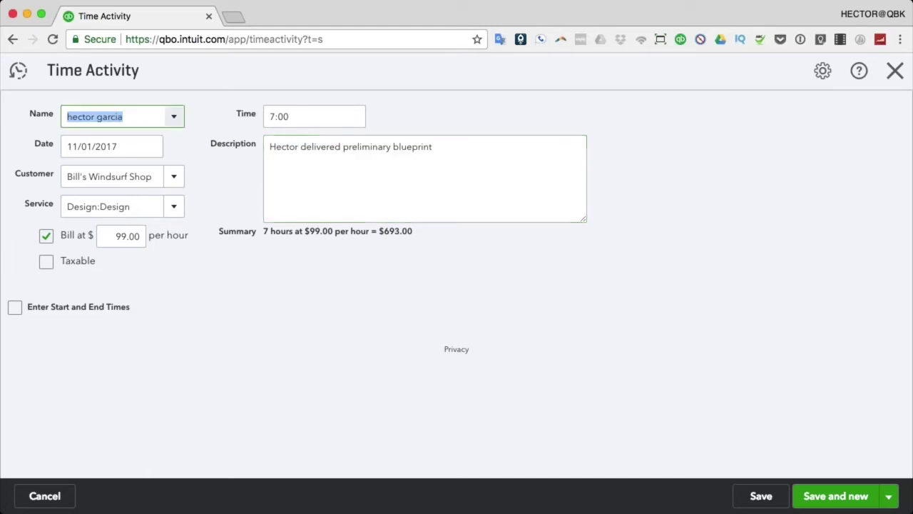
left_click(154, 176)
left_click(149, 208)
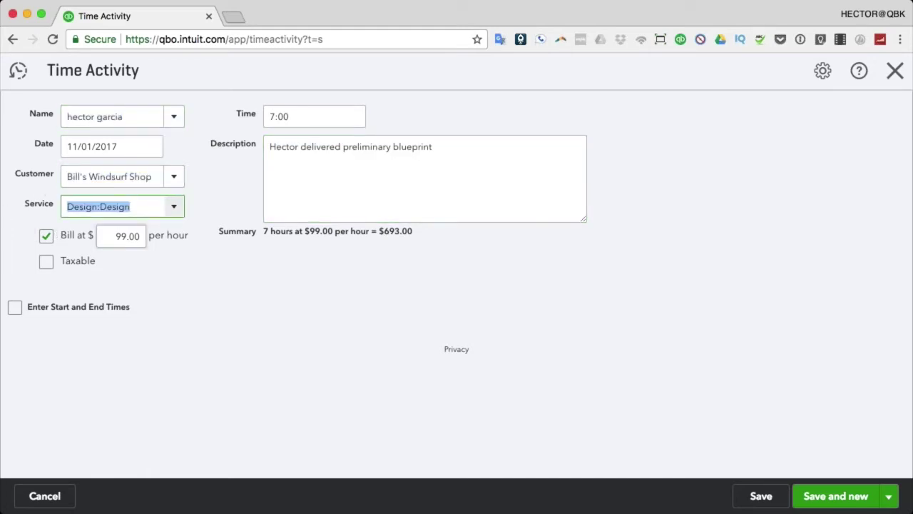
left_click(125, 236)
left_click(314, 116)
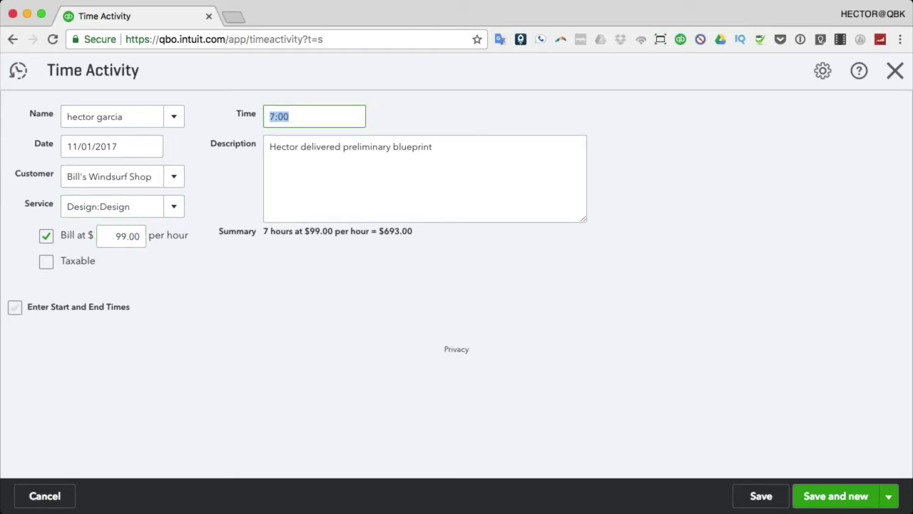
- Toggle start and end times on and back off, keeping the 7-hour duration
left_click(11, 311)
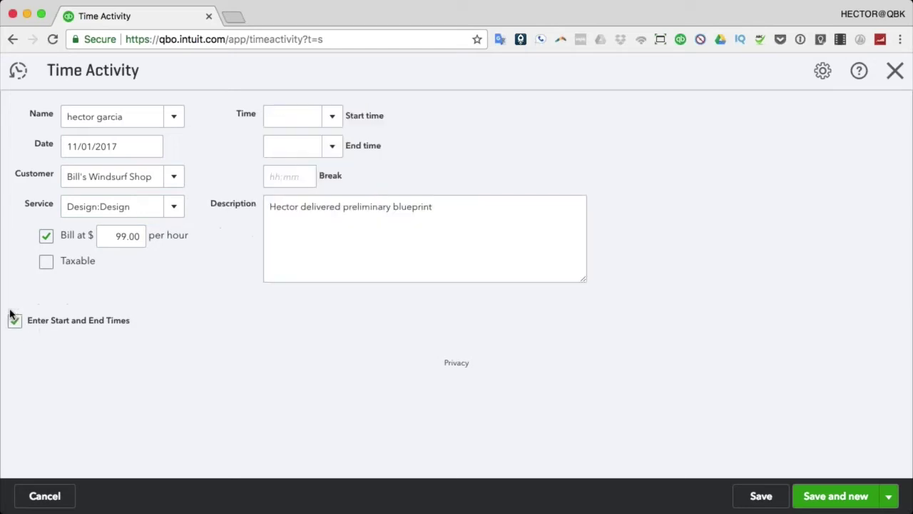
left_click(333, 116)
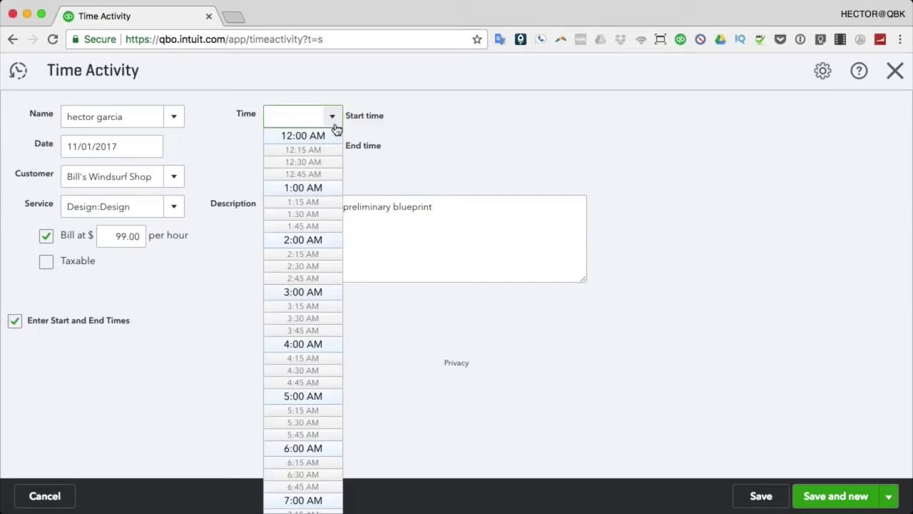
left_click(489, 138)
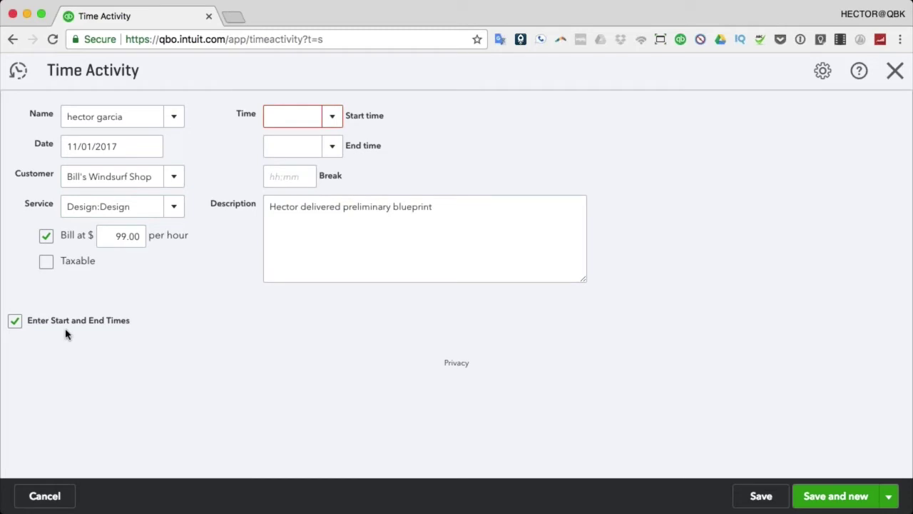
left_click(121, 320)
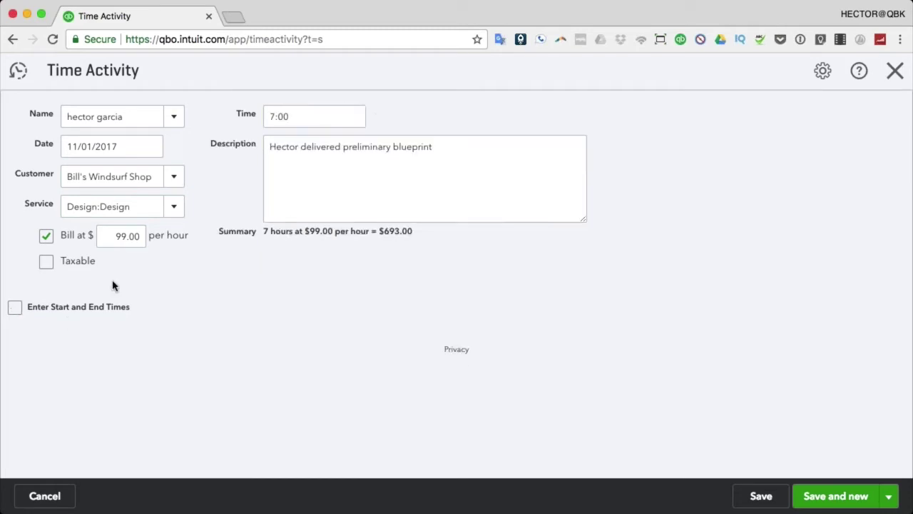
left_click(314, 117)
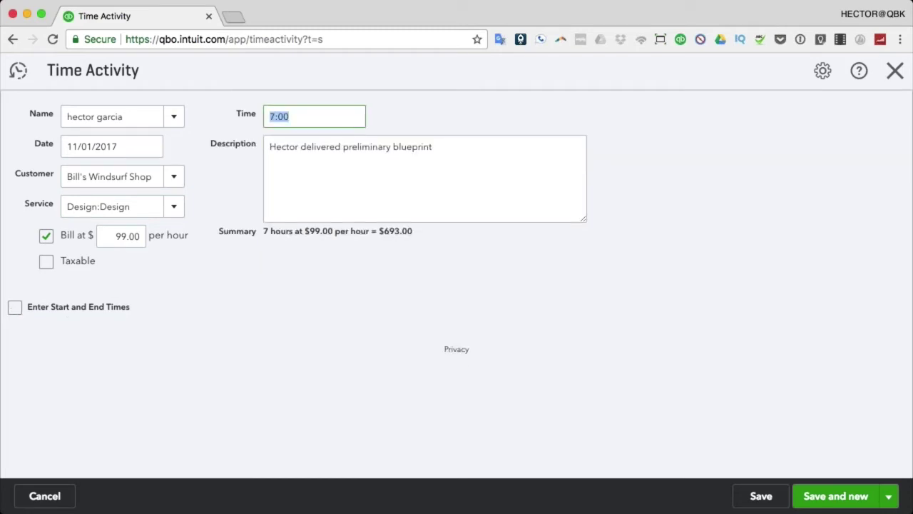
- Save and close the 7-hour entry and dismiss the TSheets promotion
left_click(888, 496)
left_click(827, 473)
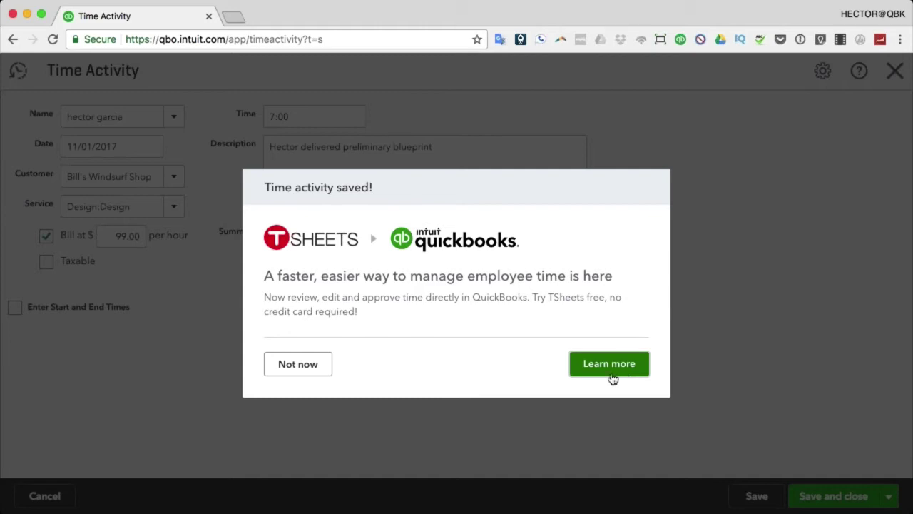
left_click(297, 363)
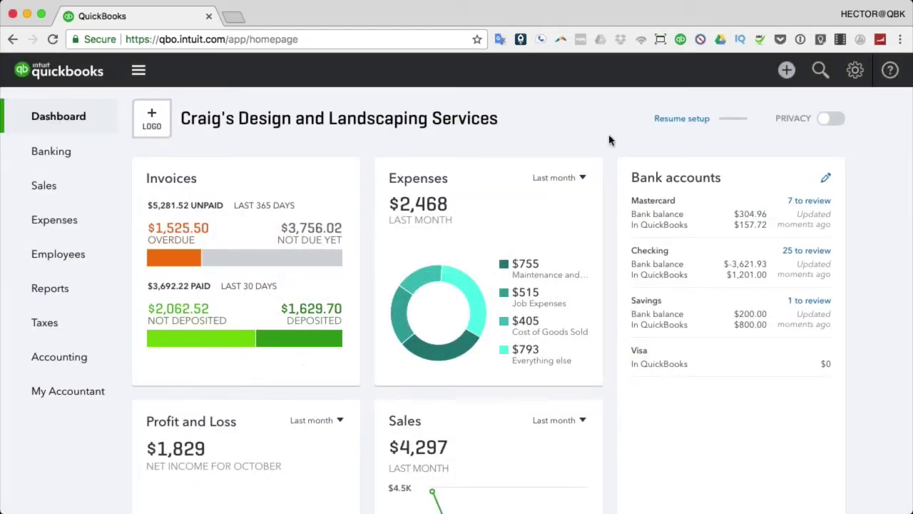
left_click(788, 71)
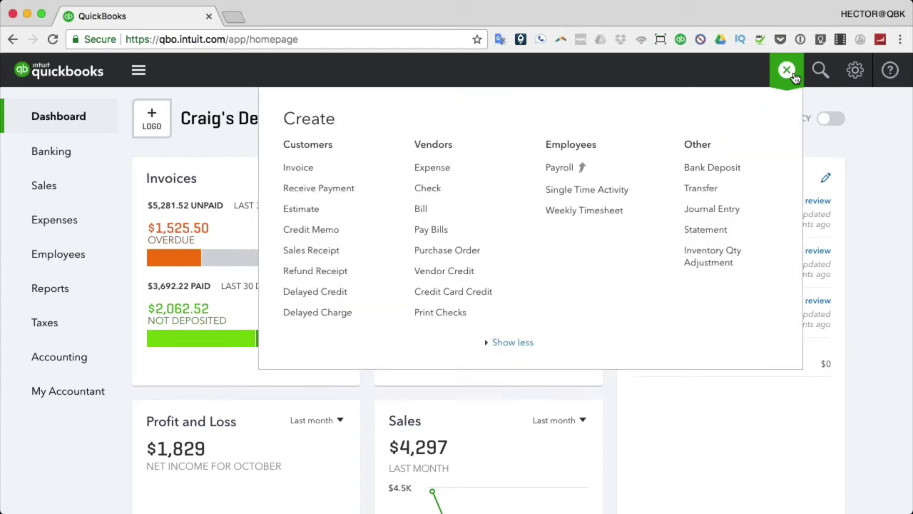
- Start a new Single Time Activity dated 11/02/2017 using start and end times
left_click(596, 194)
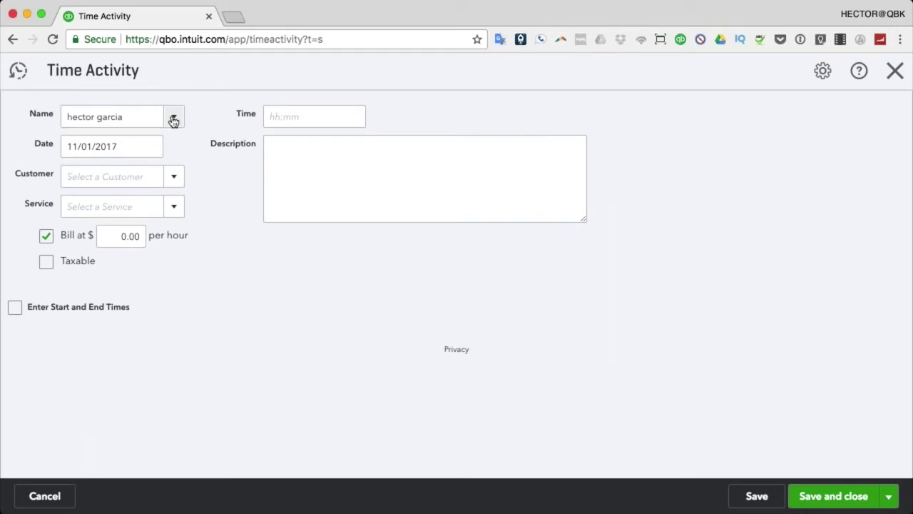
key("Tab")
key("plus")
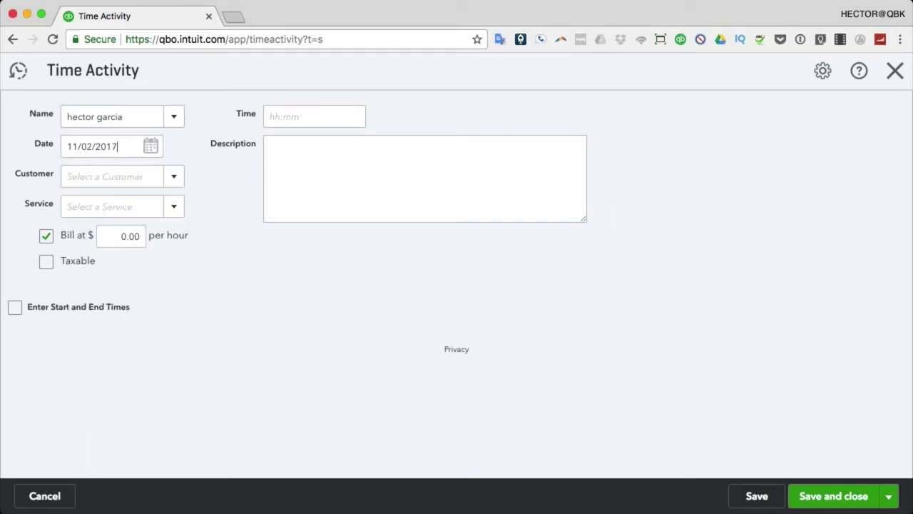
left_click(285, 117)
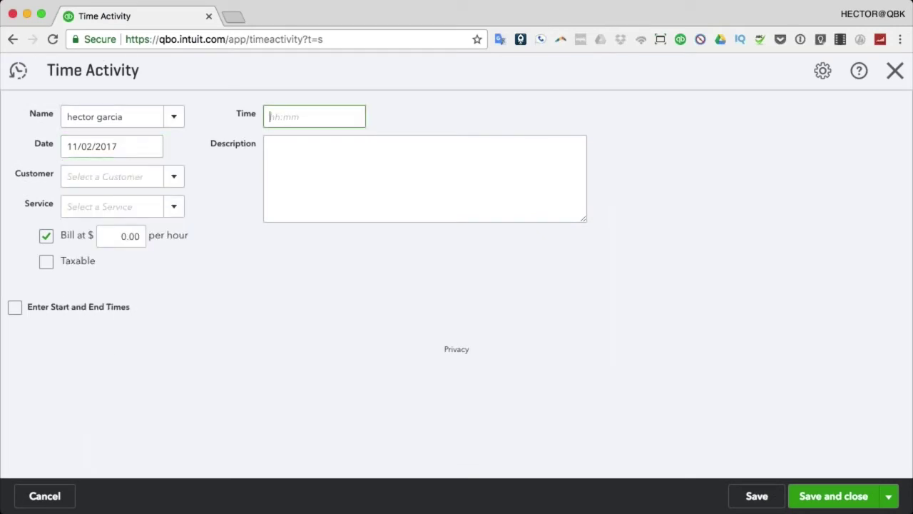
left_click(15, 307)
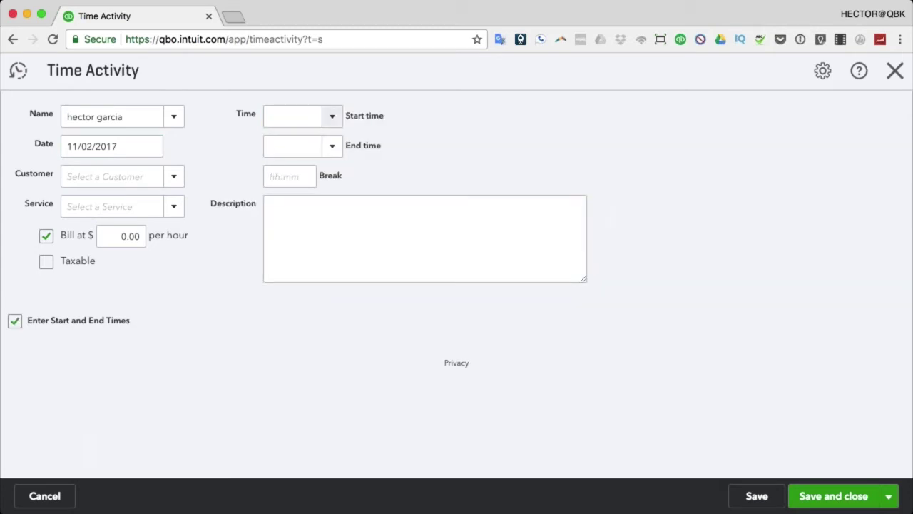
- Set the start time to 8:00 AM and the end time to 11:30 AM
left_click(293, 115)
scroll(303, 321, "down", 3)
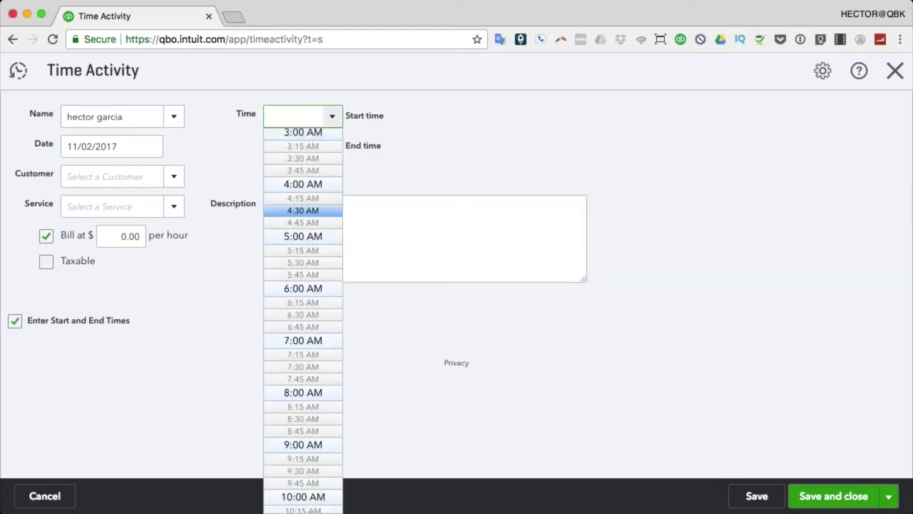
left_click(303, 387)
left_click(332, 147)
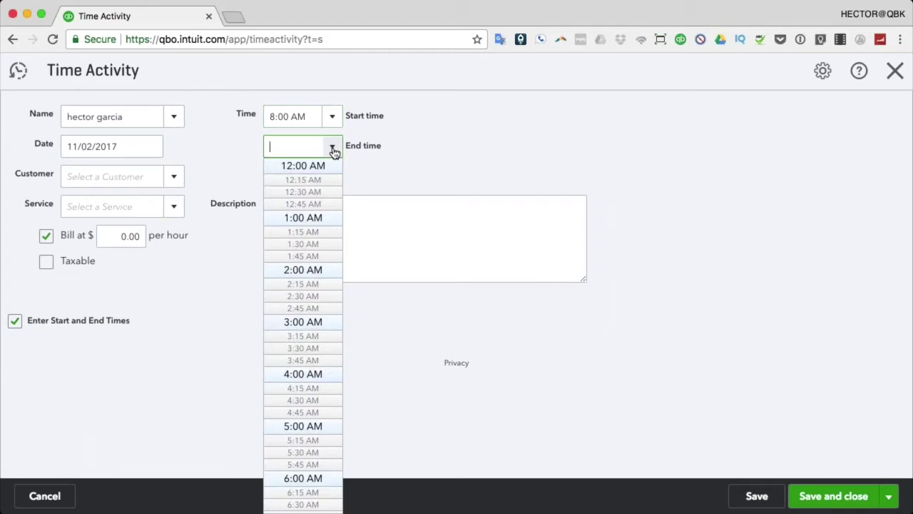
scroll(303, 321, "down", 5)
scroll(320, 345, "down", 2)
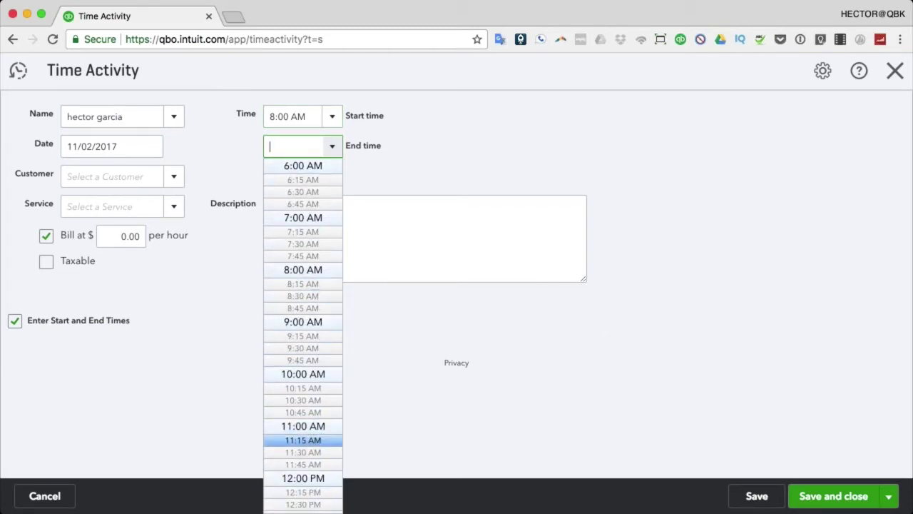
left_click(314, 452)
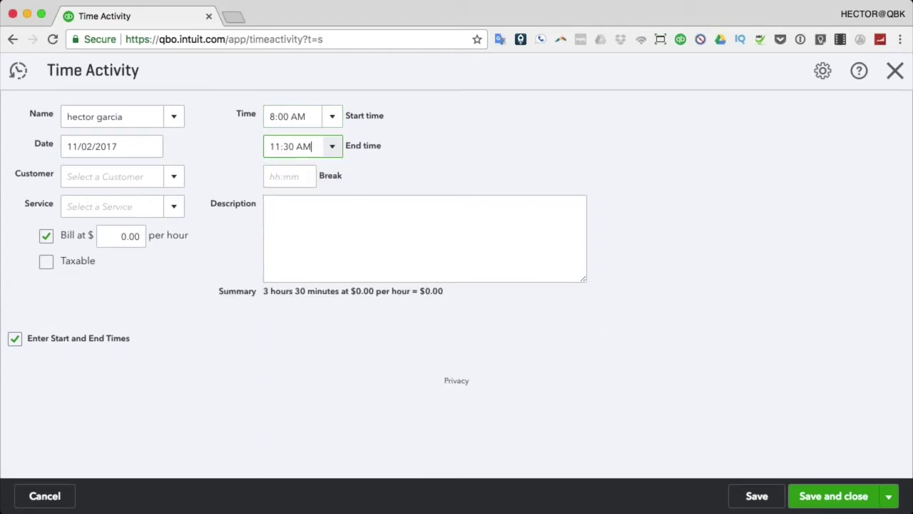
left_click(337, 232)
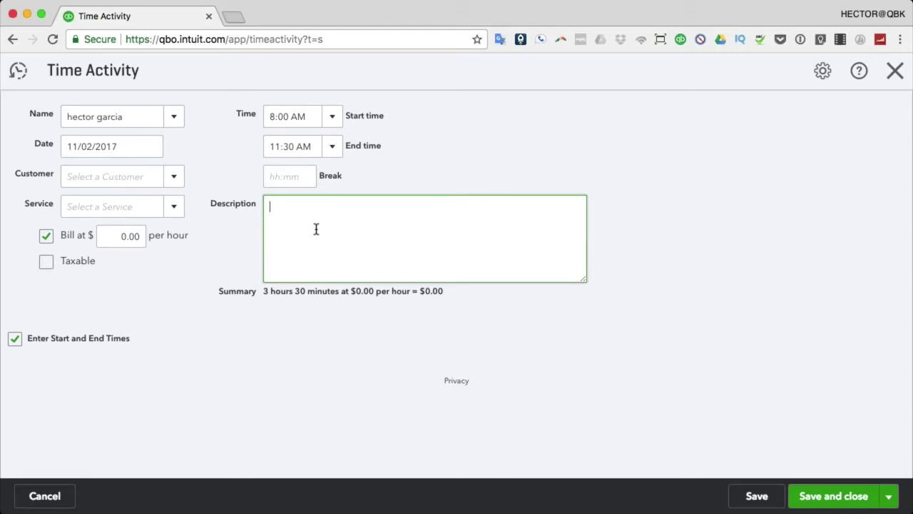
left_click(172, 183)
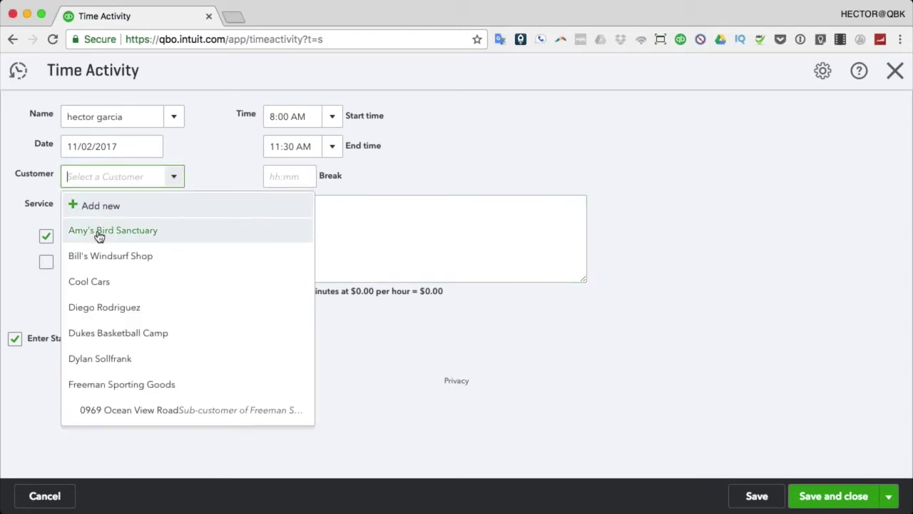
- Bill the time to Amy's Bird Sanctuary under the Landscaping:Hours service
left_click(131, 235)
left_click(176, 208)
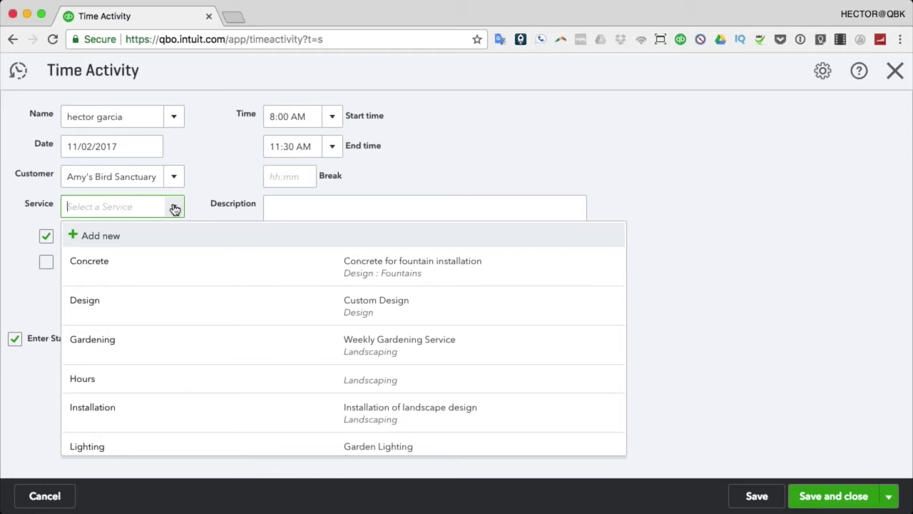
scroll(106, 330, "down", 1)
left_click(102, 356)
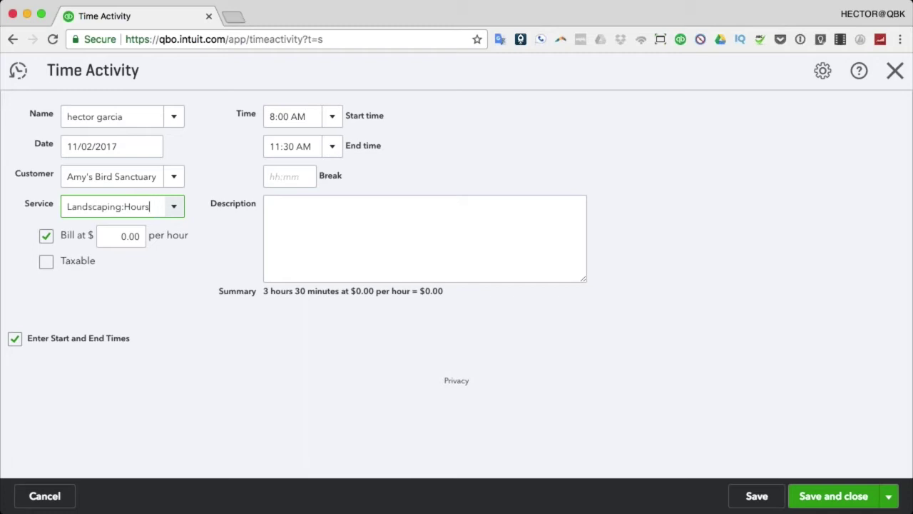
- Set the rate to $74.00 per hour and describe it as 'stared custom project'
left_click(114, 236)
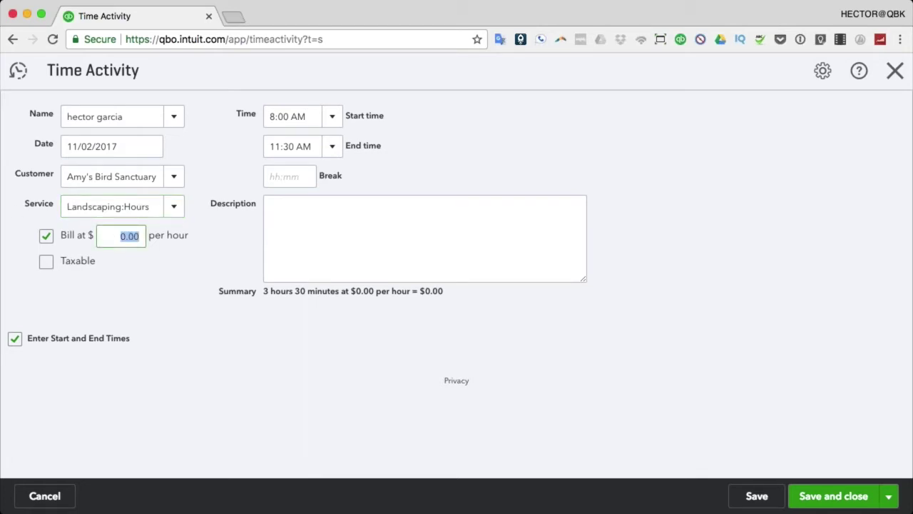
type("74")
left_click(382, 231)
type("st")
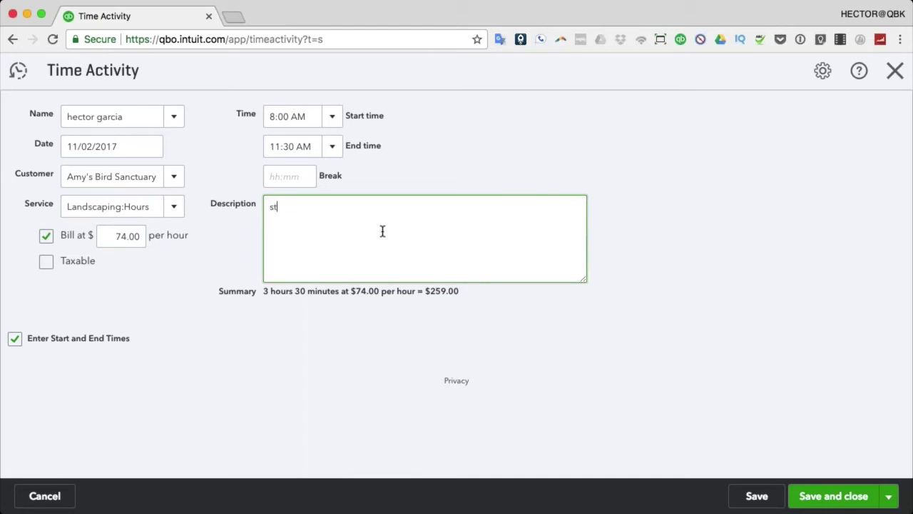
type("ared custom project")
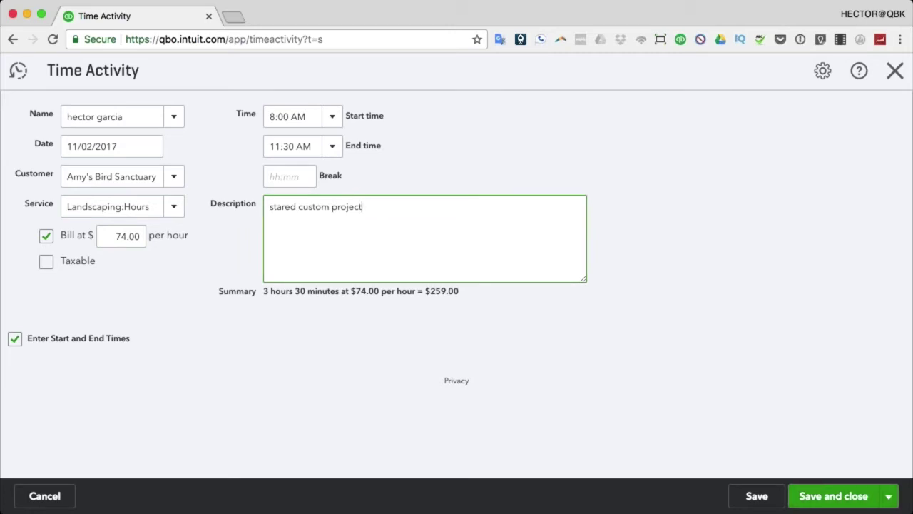
left_click(888, 499)
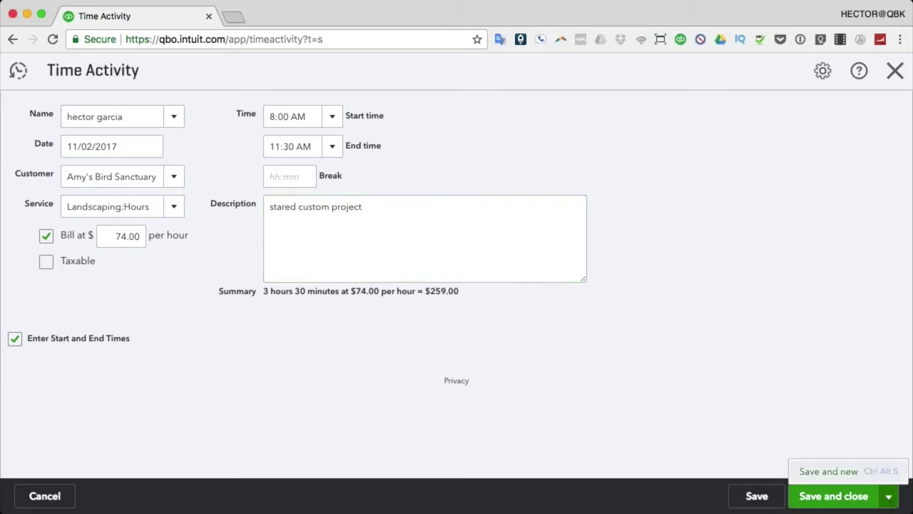
left_click(831, 472)
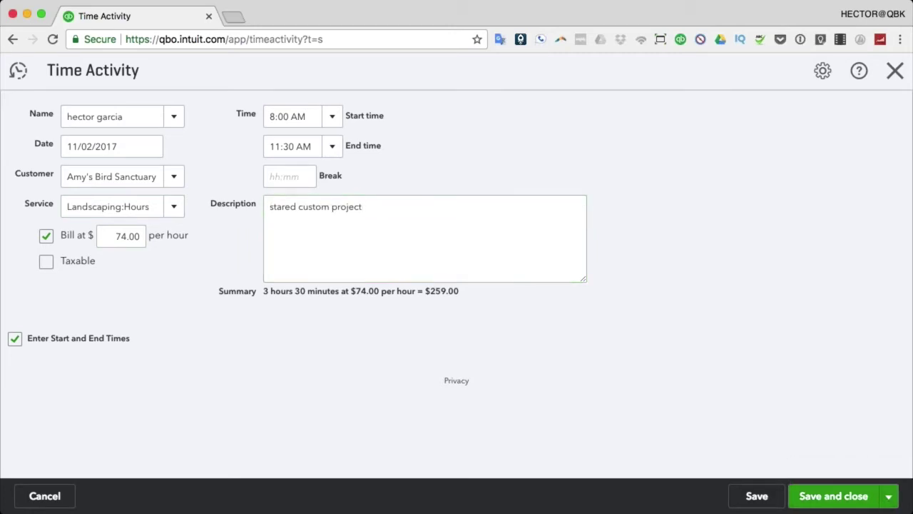
- Save the Amy's Bird Sanctuary entry and time a new one from 2:00 PM to 5:00 PM
left_click(756, 496)
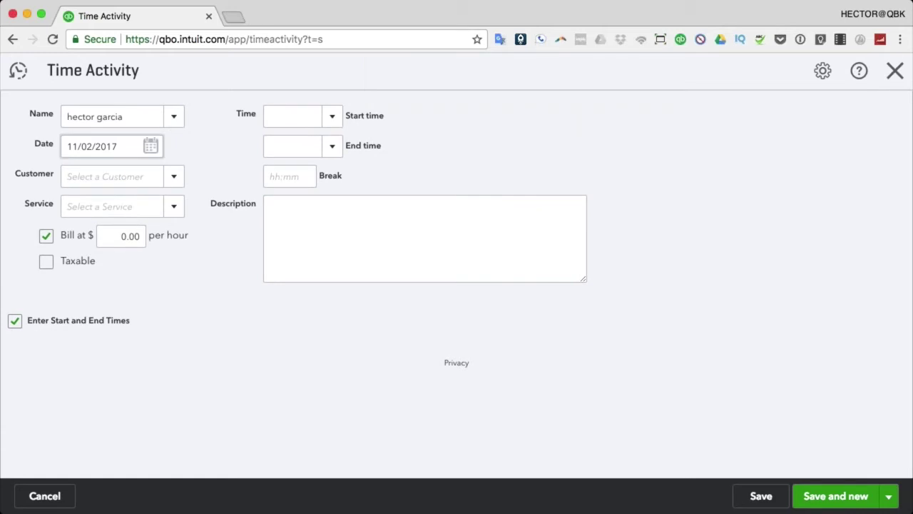
left_click(330, 119)
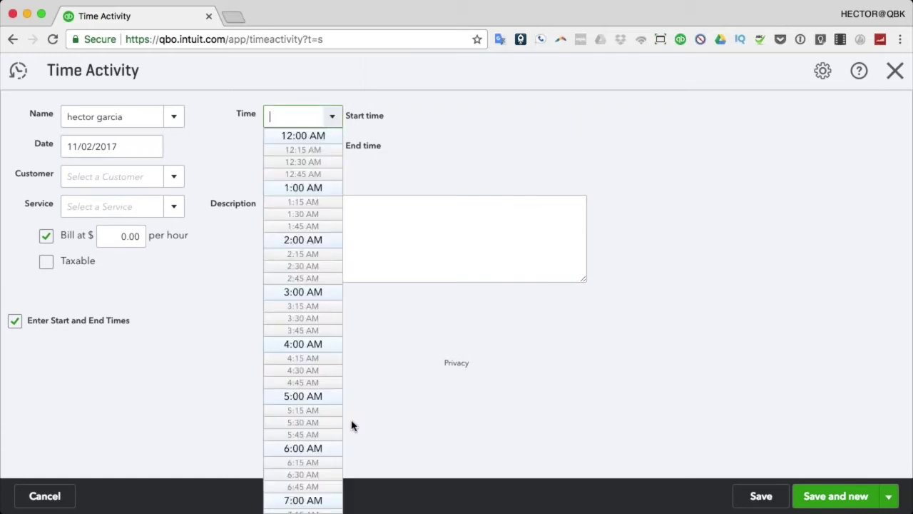
scroll(303, 321, "down", 10)
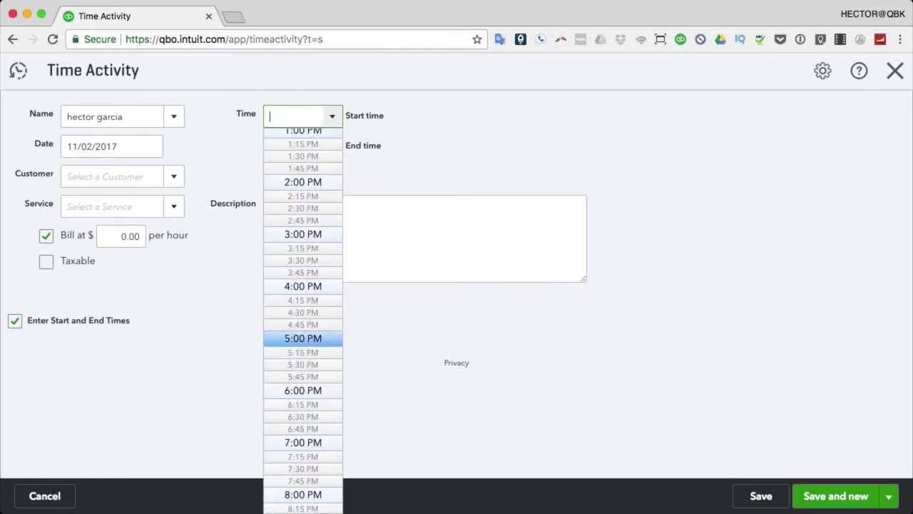
scroll(302, 321, "up", 1)
left_click(303, 245)
left_click(332, 146)
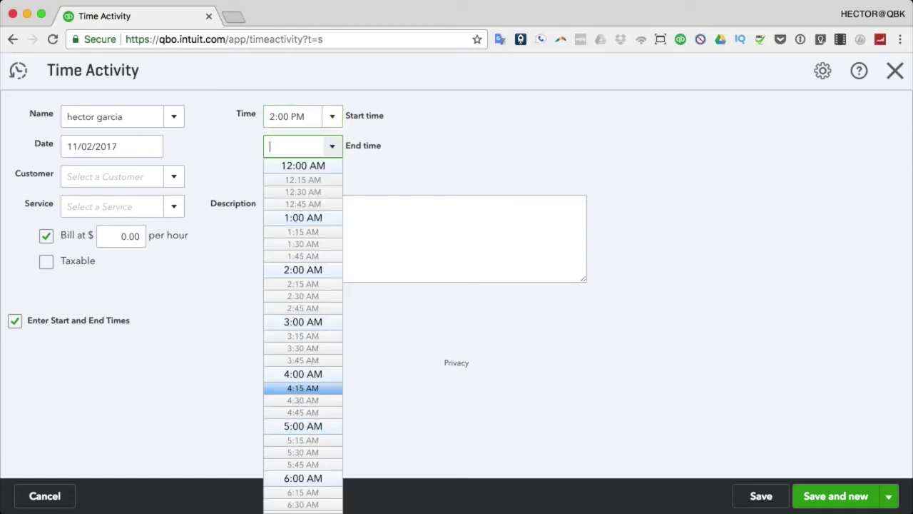
scroll(303, 377, "down", 10)
scroll(314, 322, "up", 3)
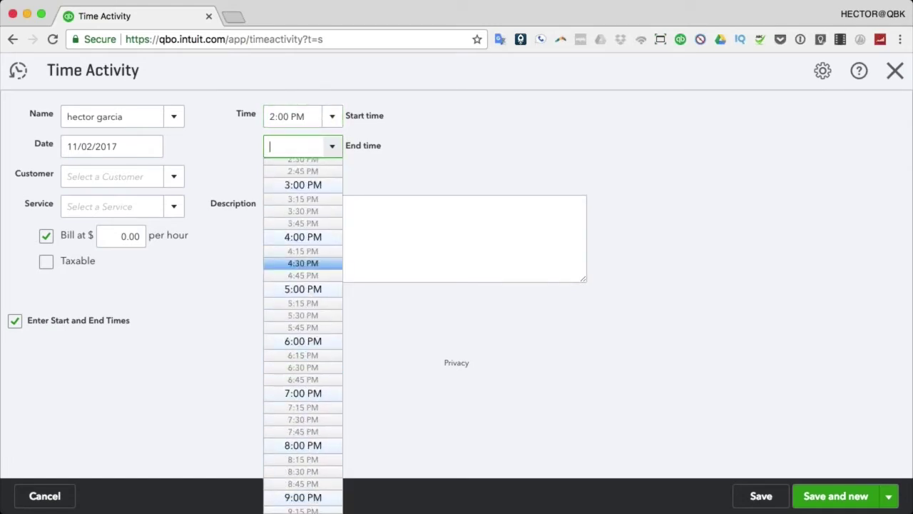
left_click(309, 289)
- Assign the new 3-hour entry to Cool Cars as non-billable and save it
left_click(163, 176)
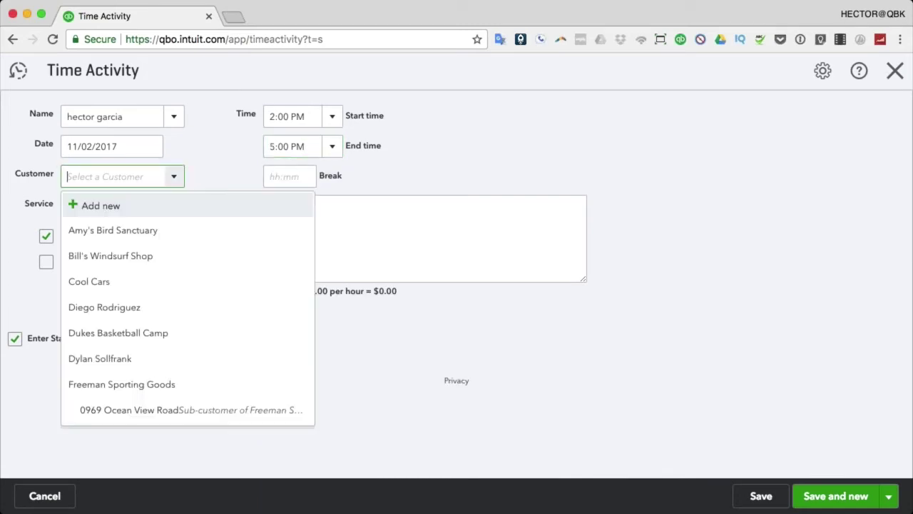
left_click(117, 282)
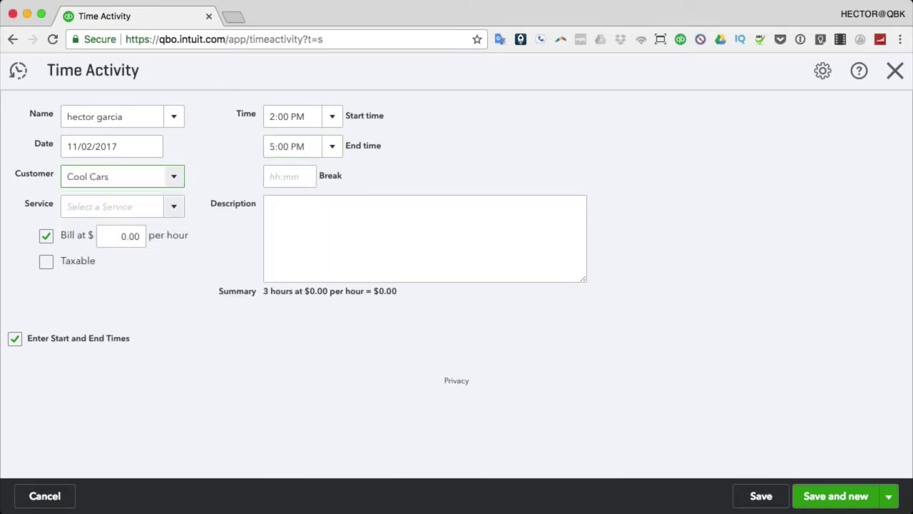
key("Tab")
left_click(36, 241)
left_click(46, 236)
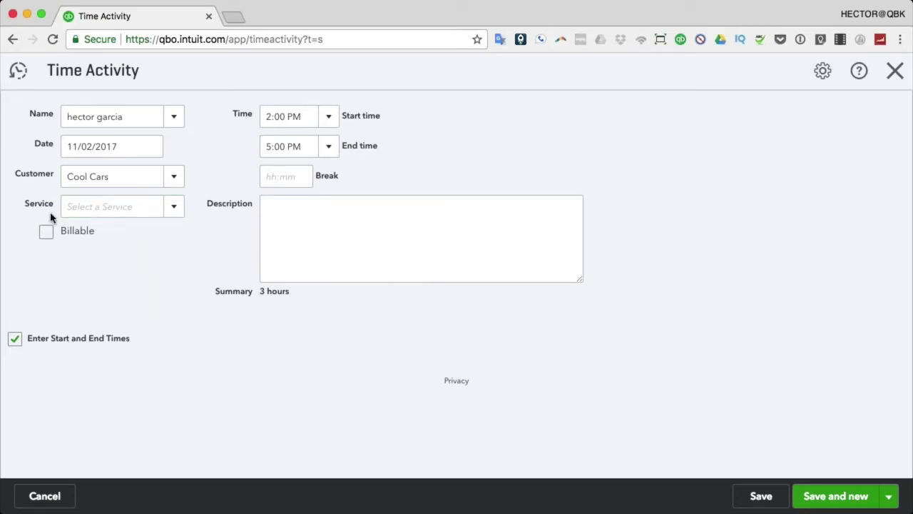
left_click(760, 496)
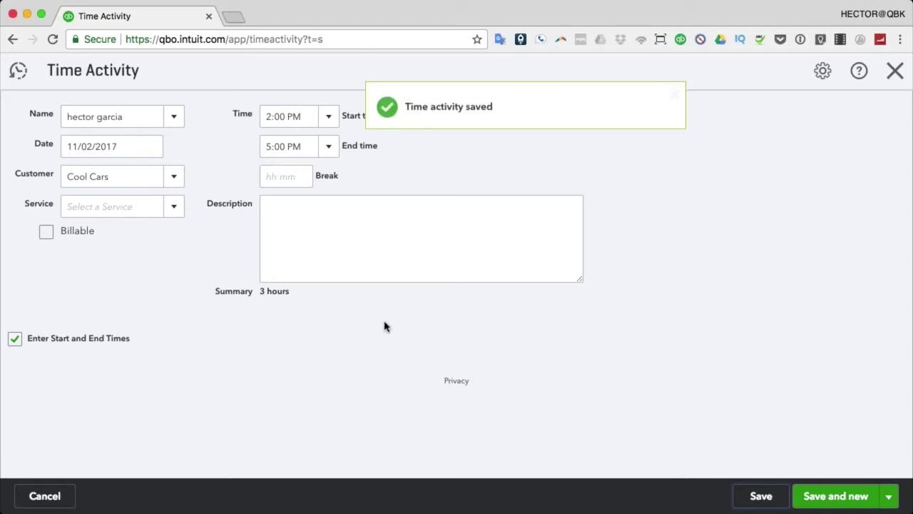
left_click(175, 207)
left_click(177, 208)
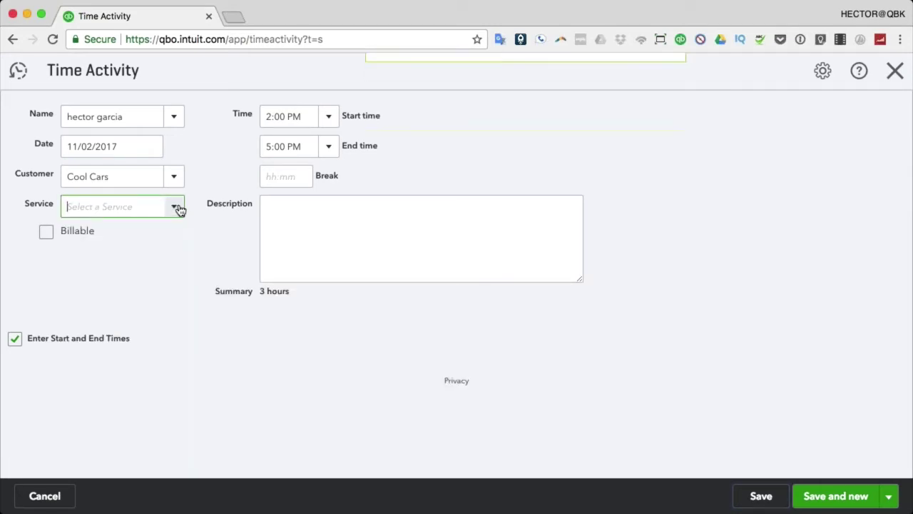
- Close the time activity form and start a Weekly Timesheet from the Create menu
left_click(895, 70)
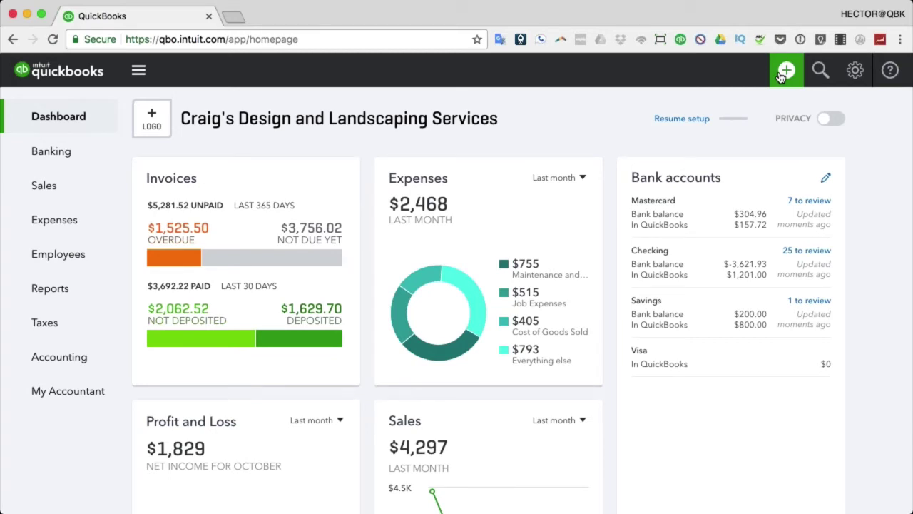
left_click(784, 72)
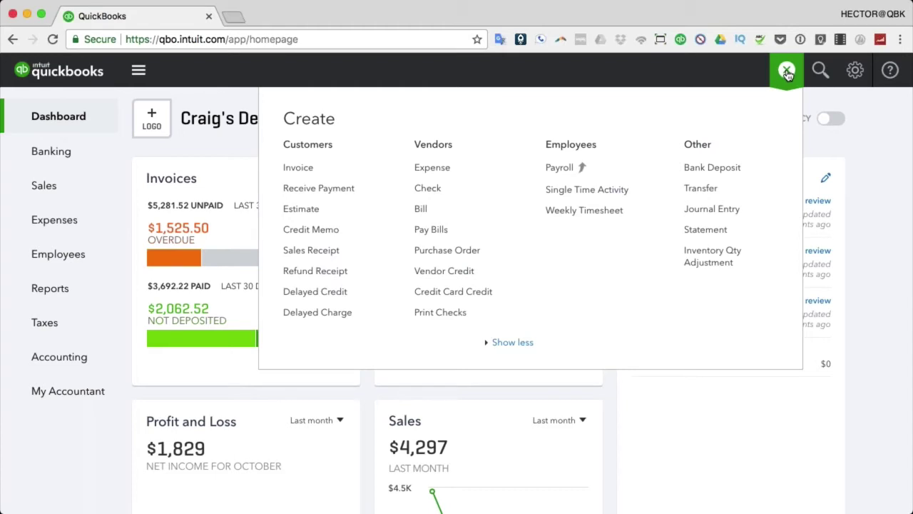
left_click(787, 72)
left_click(585, 212)
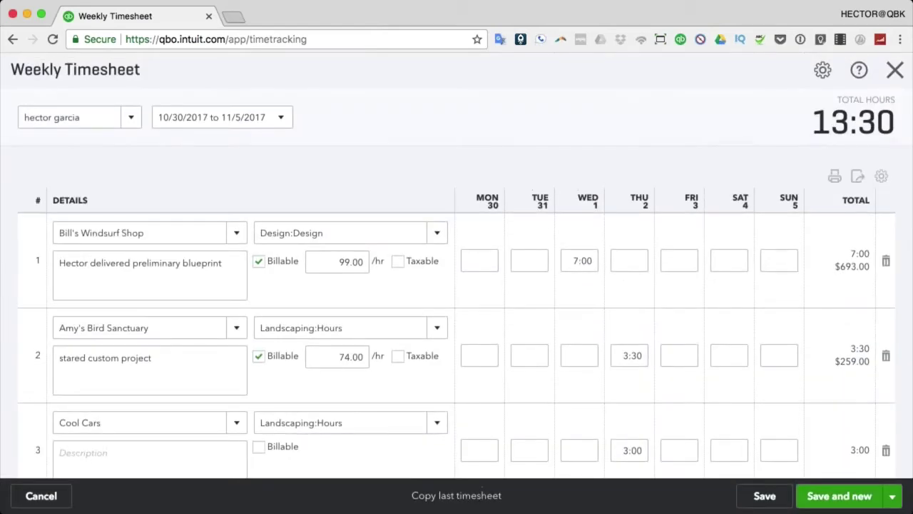
- Keep the same employee, pick the week 10/30/2017–11/5/2017, and open the printable timesheet
left_click(126, 119)
left_click(130, 118)
left_click(228, 118)
left_click(220, 251)
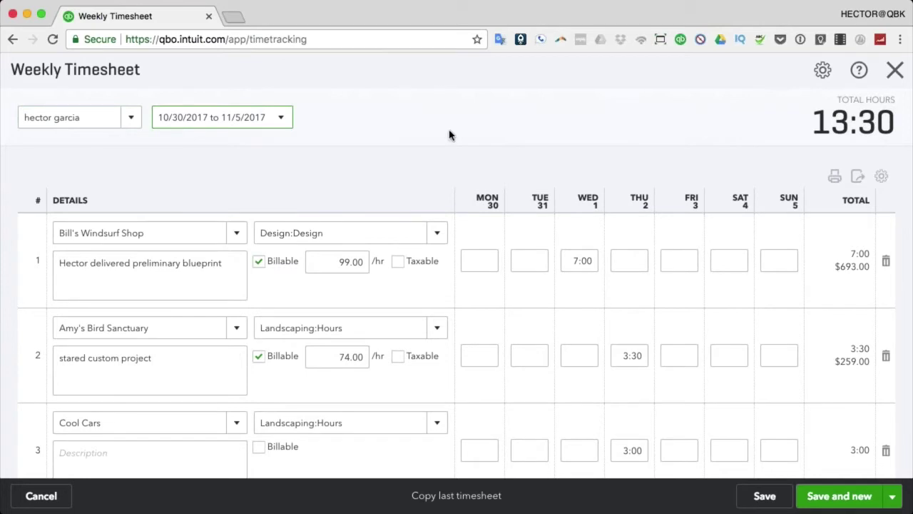
scroll(451, 134, "down", 2)
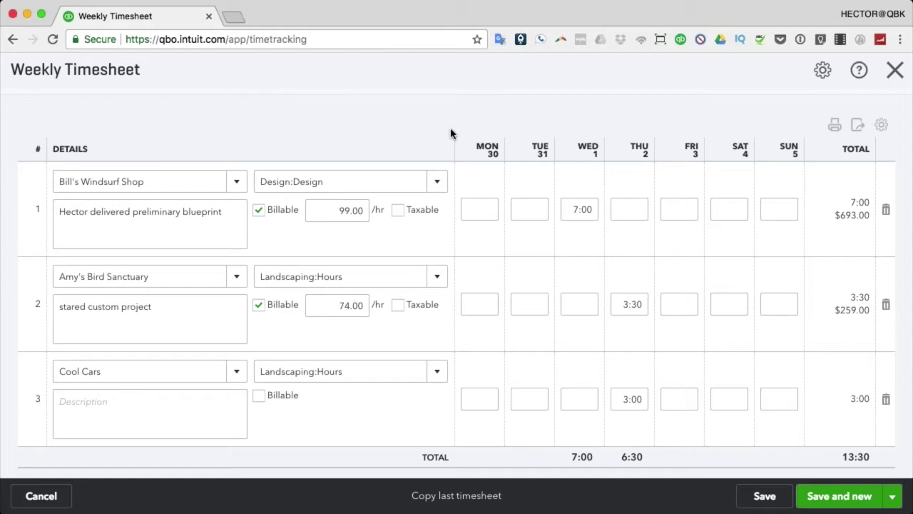
scroll(456, 214, "down", 3)
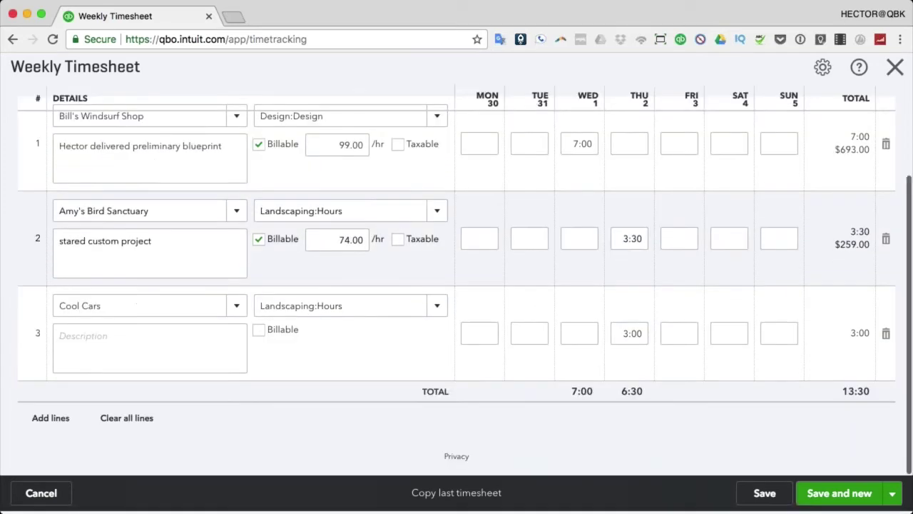
scroll(459, 274, "up", 3)
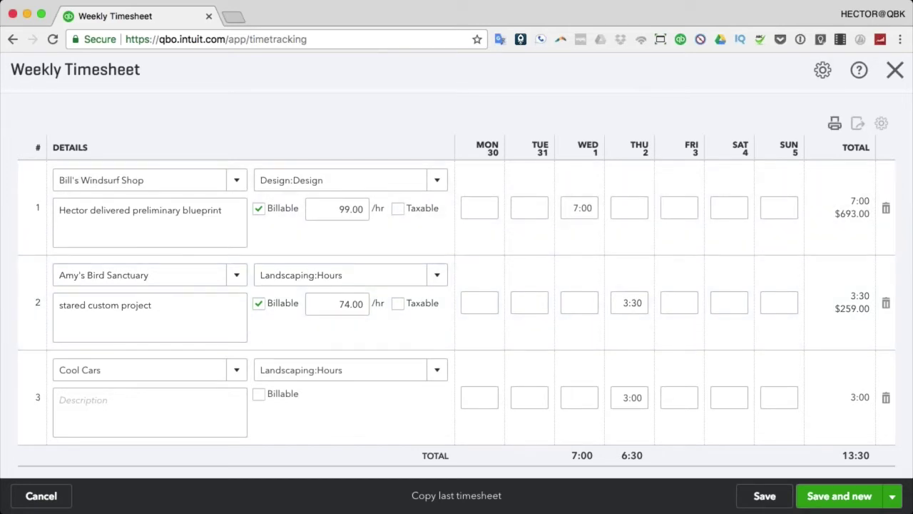
left_click(835, 123)
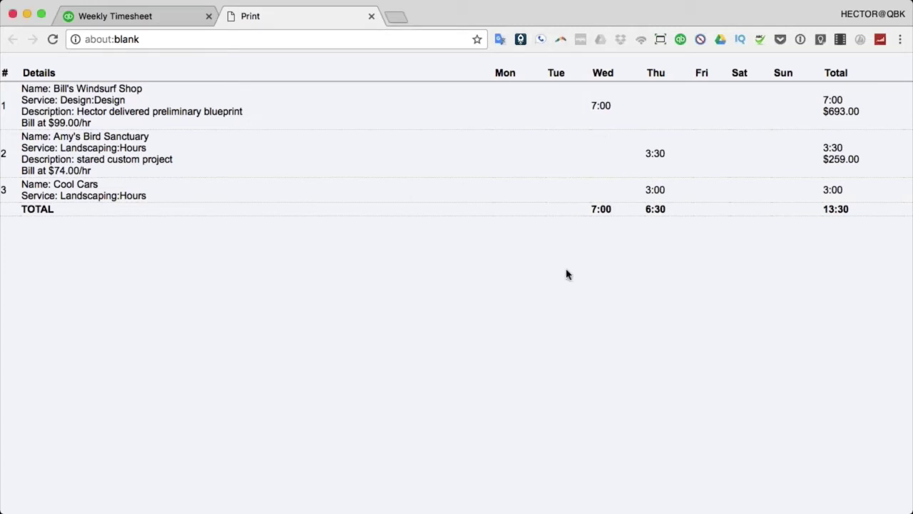
- Close the Print tab, export the weekly timesheet and open the downloaded timesheets.xls
left_click(371, 16)
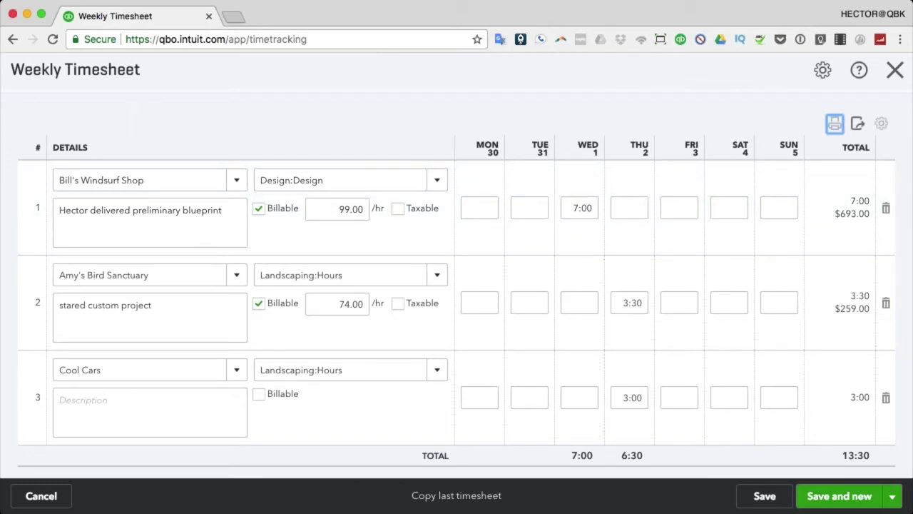
left_click(859, 124)
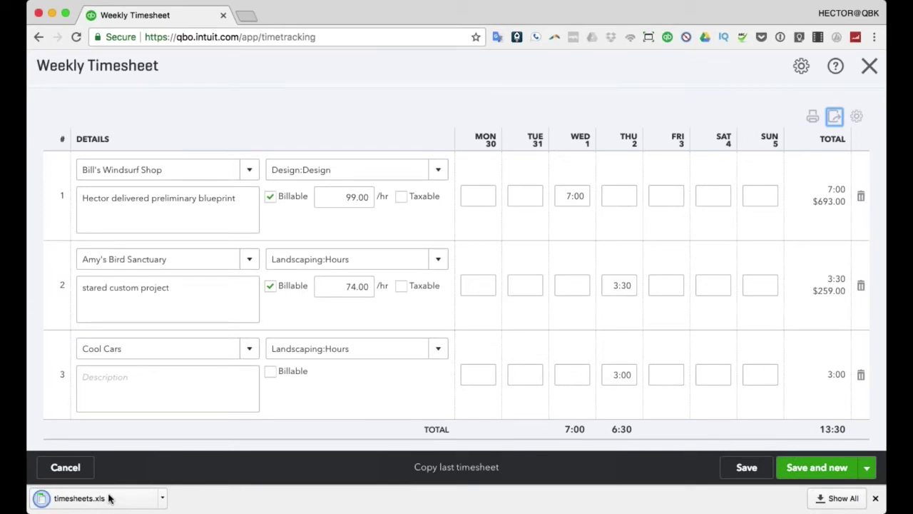
left_click(109, 498)
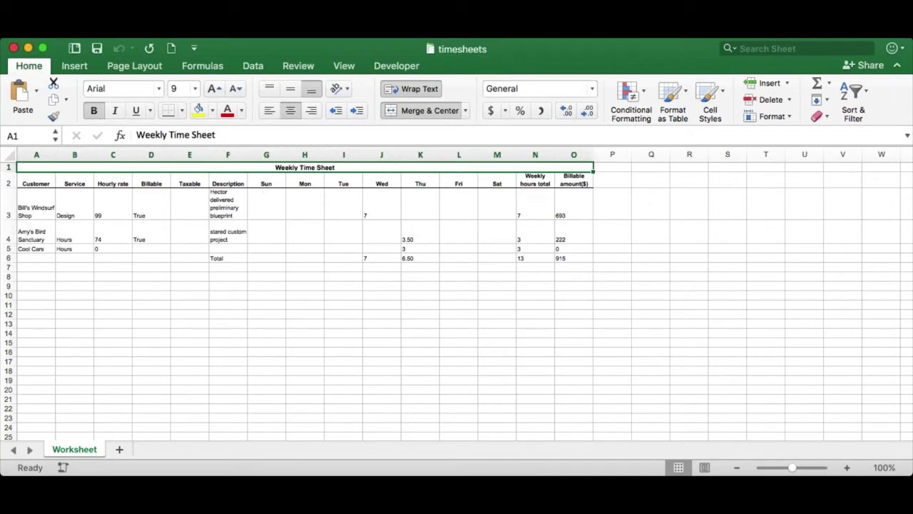
- Close the timesheets.xls workbook in Excel after reviewing its hours and billable amounts
left_click(12, 49)
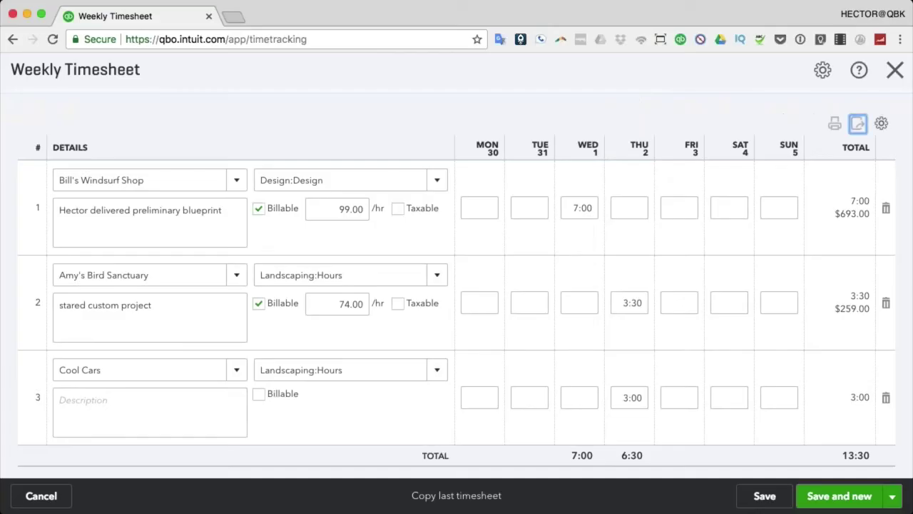
- Hide the Sat and Sun columns, then save and close the weekly timesheet
left_click(882, 125)
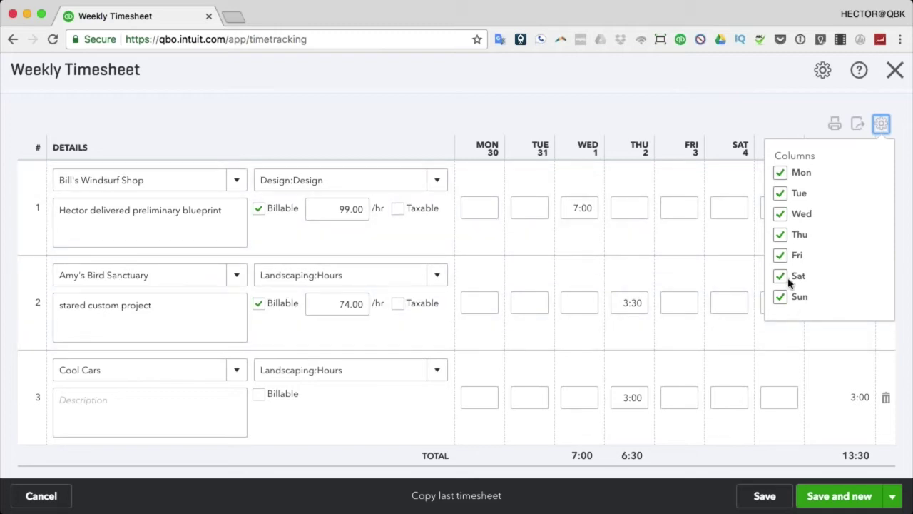
left_click(782, 277)
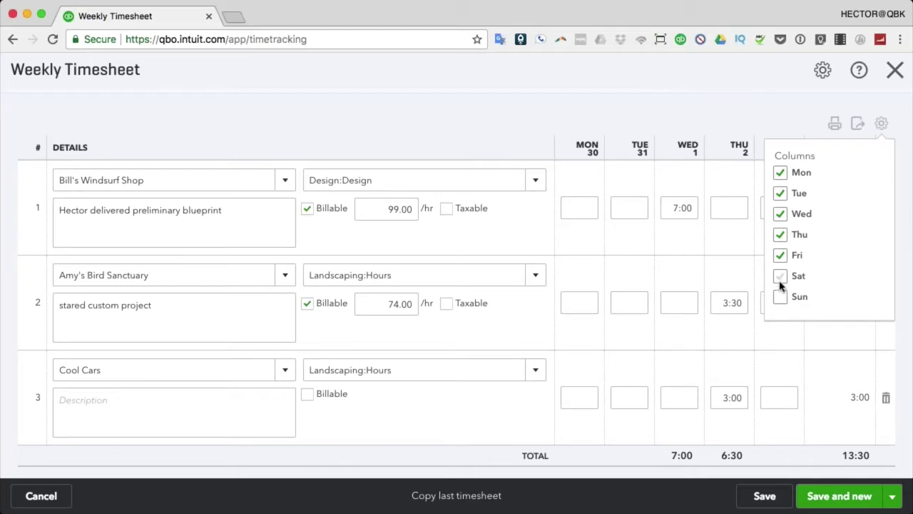
left_click(620, 92)
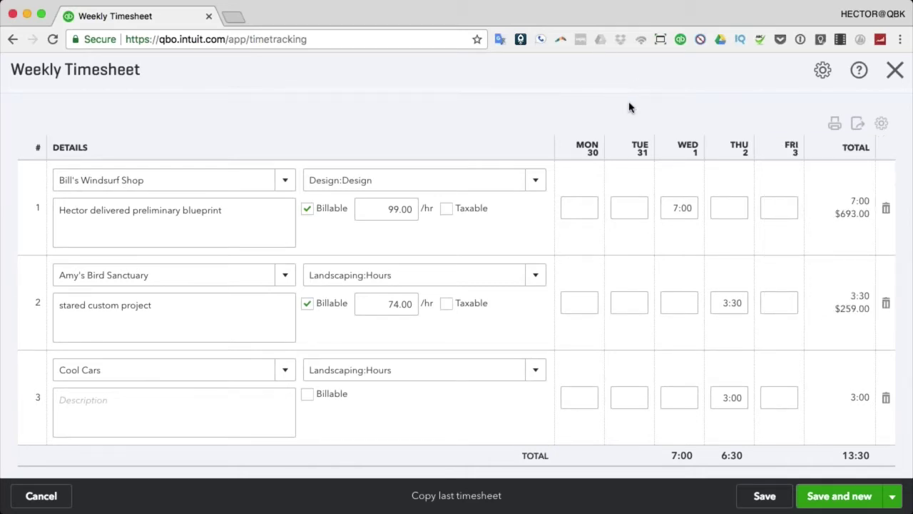
left_click(763, 496)
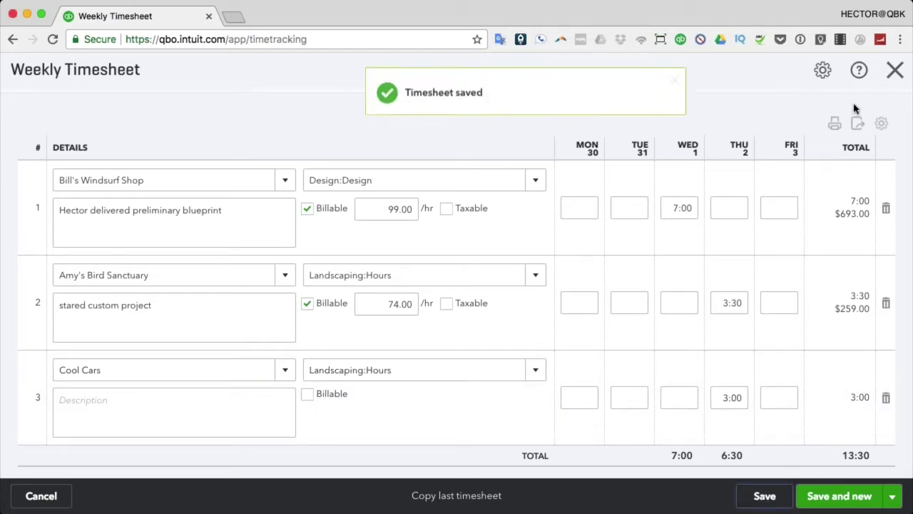
left_click(895, 69)
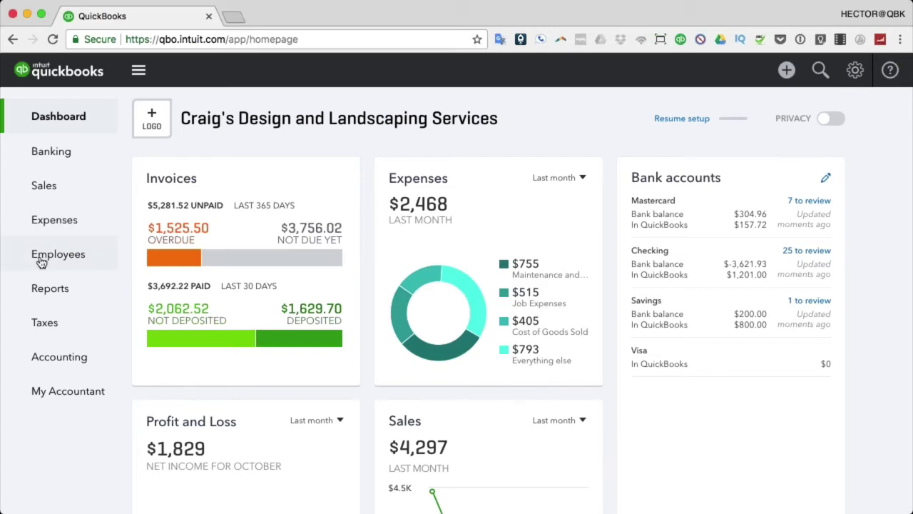
- Visit the Employees page's payroll setup, then go to the Reports overview
left_click(70, 256)
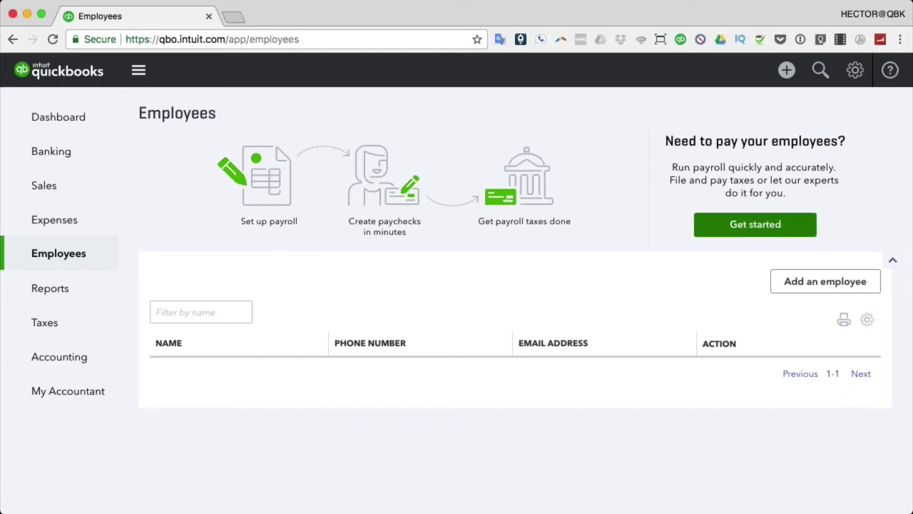
left_click(757, 224)
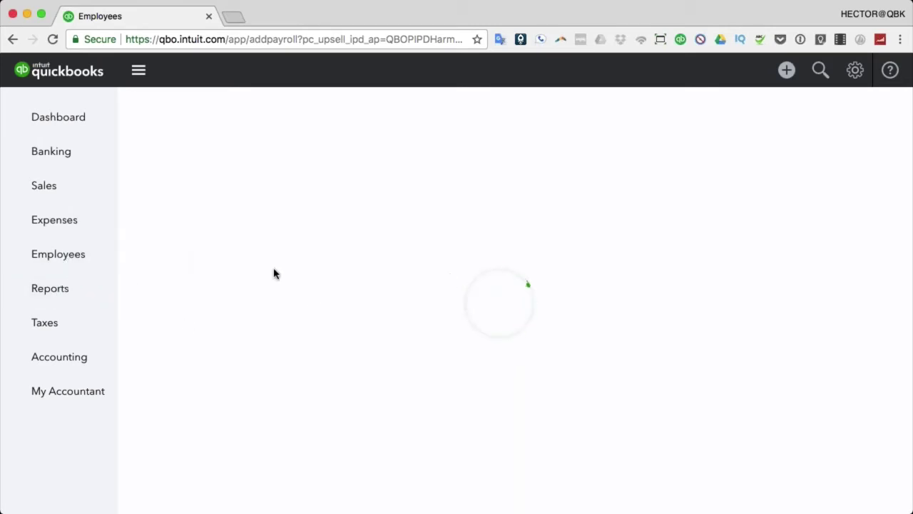
left_click(59, 287)
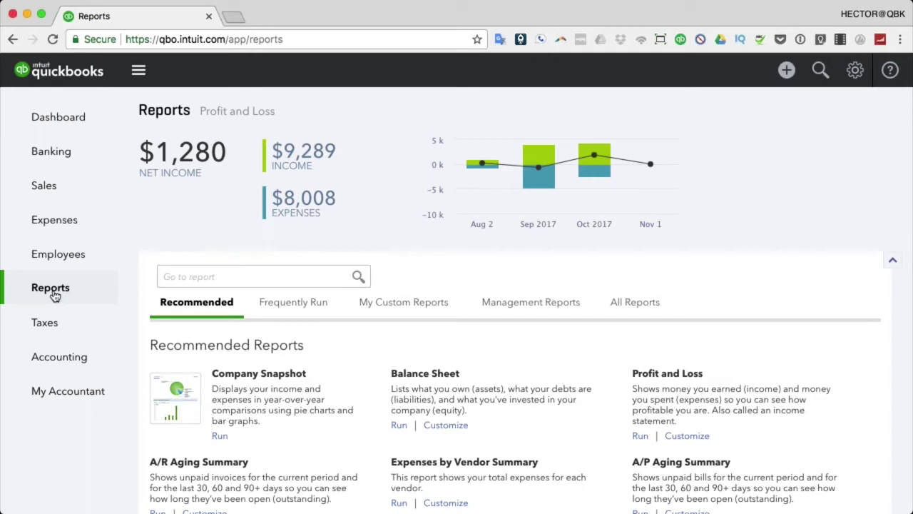
- Search reports for 'time' and open Recent/Edited Time Activities, dismissing the customization tour
left_click(233, 278)
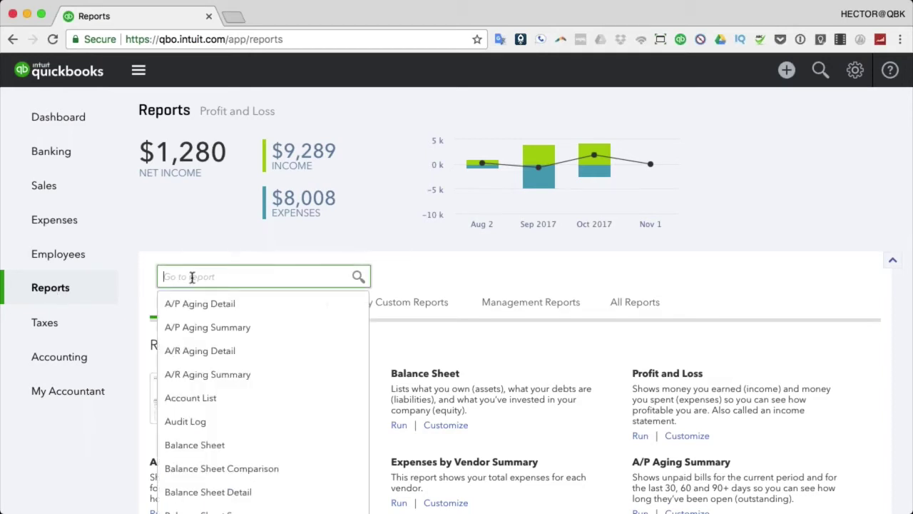
type("t")
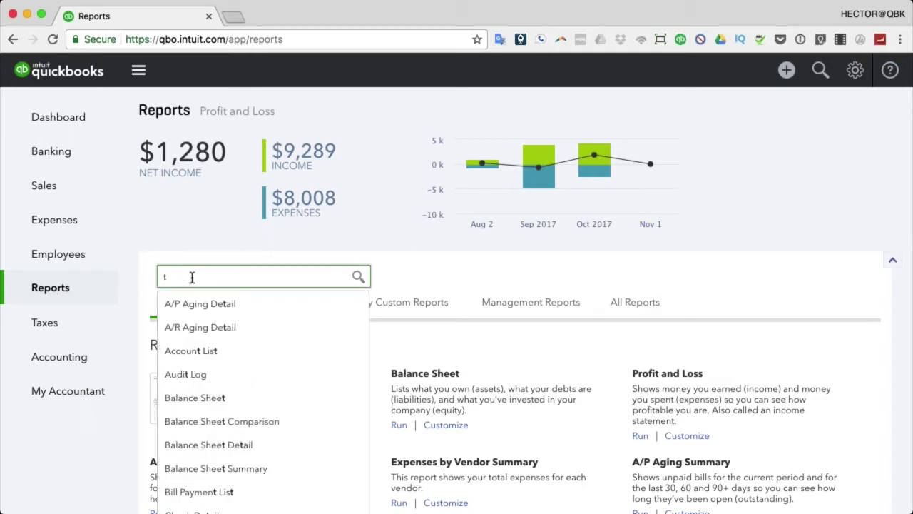
type("ime")
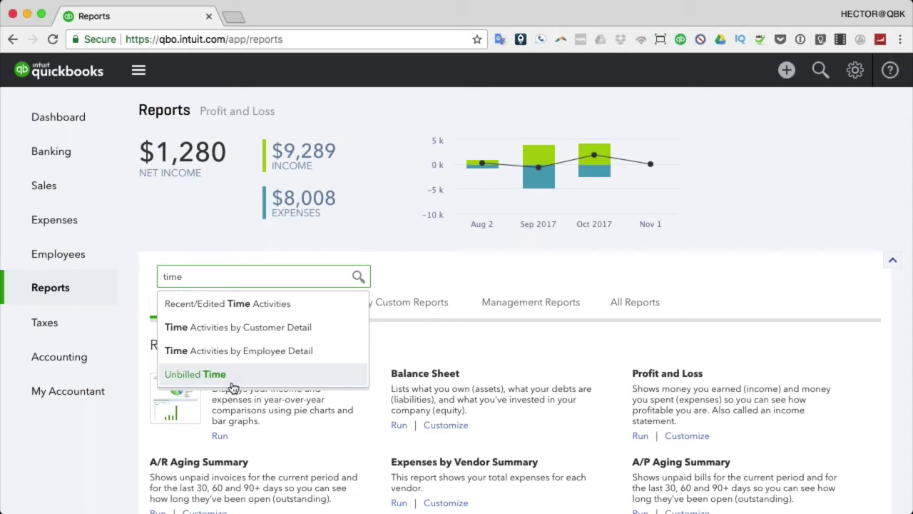
key("Down")
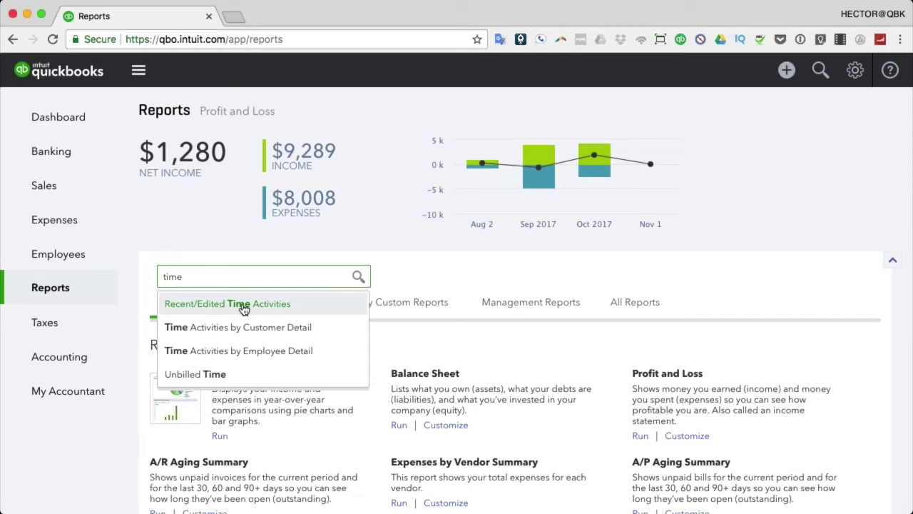
left_click(242, 307)
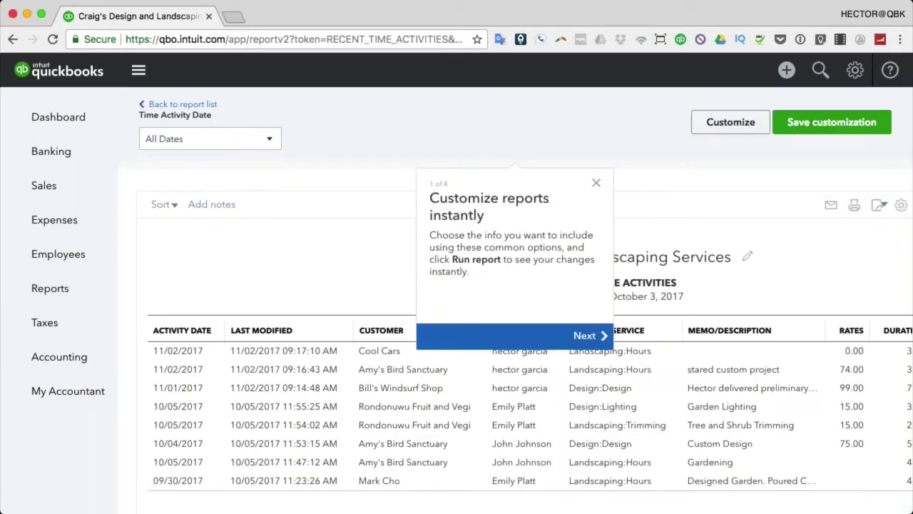
left_click(596, 182)
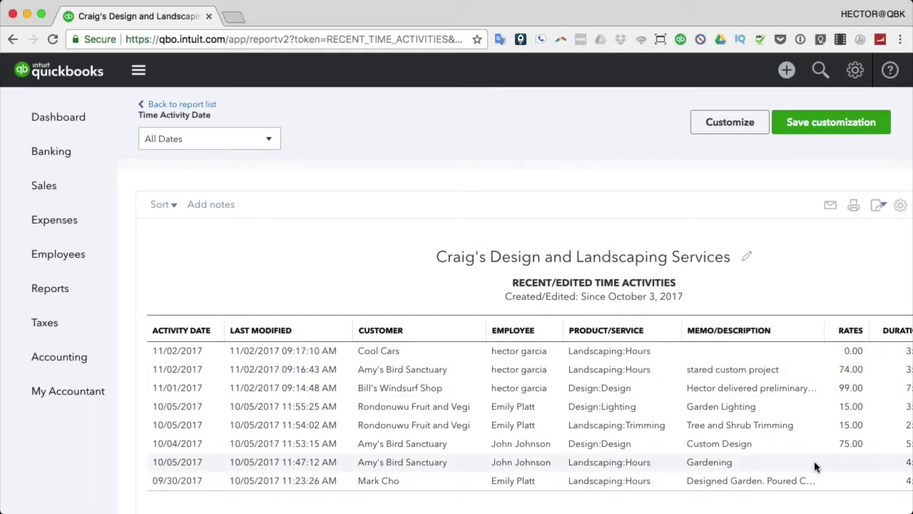
- Collapse the left navigation to widen the report and bring up its column settings
scroll(816, 467, "right", 3)
scroll(821, 463, "left", 3)
left_click(138, 70)
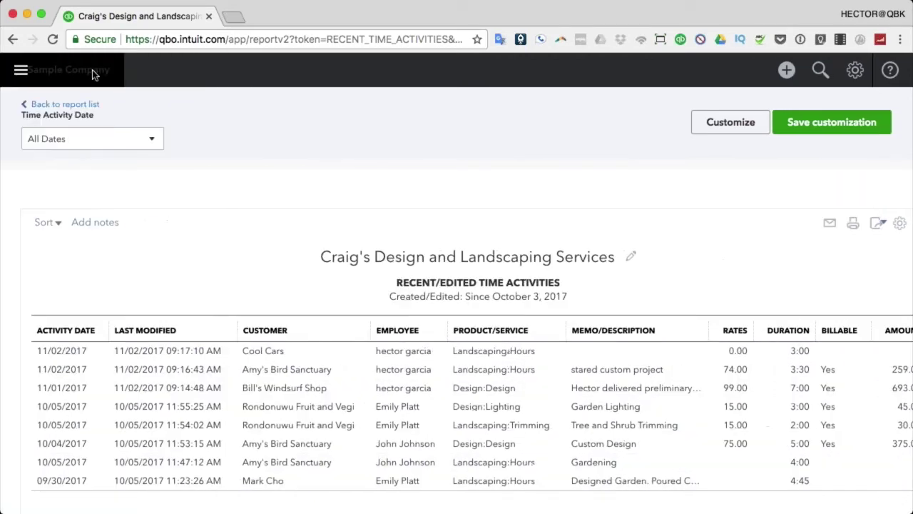
scroll(530, 381, "right", 2)
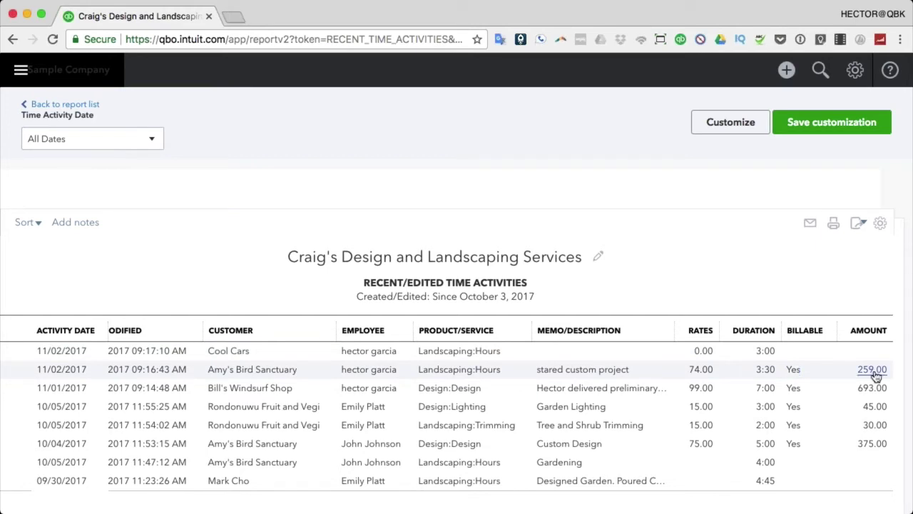
scroll(876, 376, "left", 2)
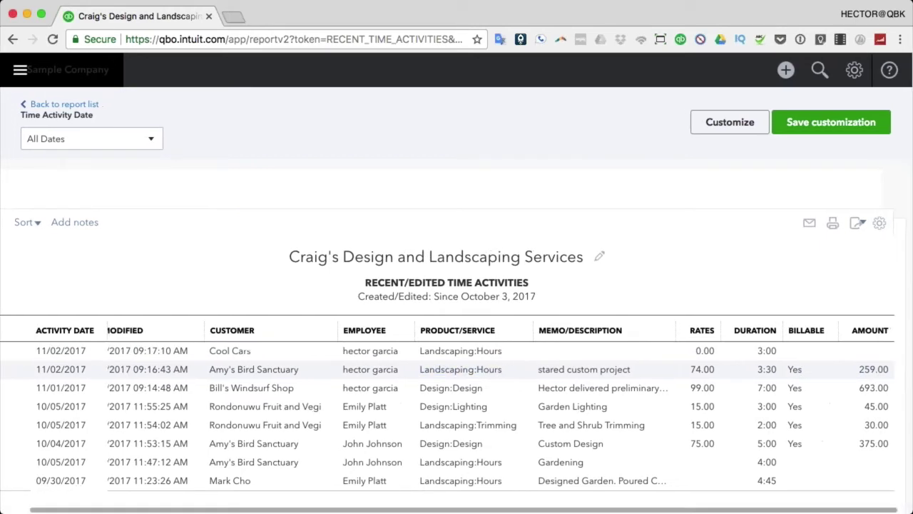
scroll(467, 316, "left", 2)
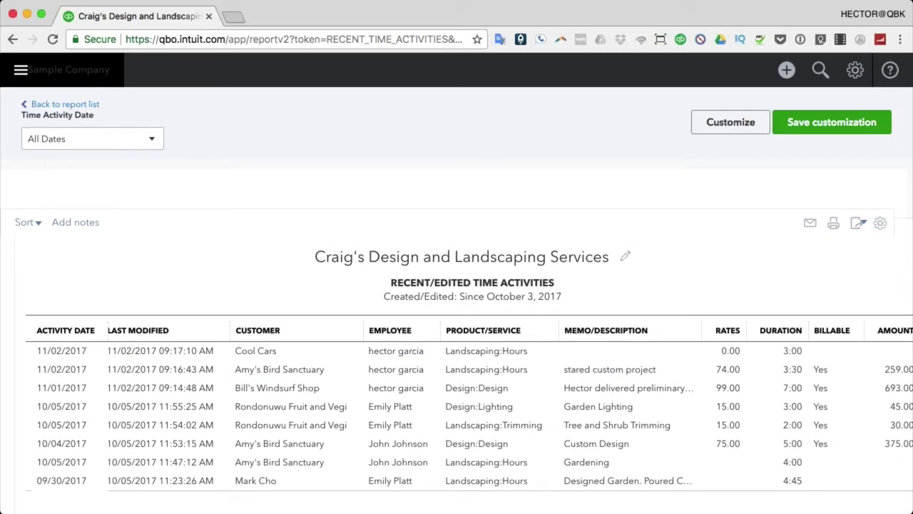
left_click(879, 222)
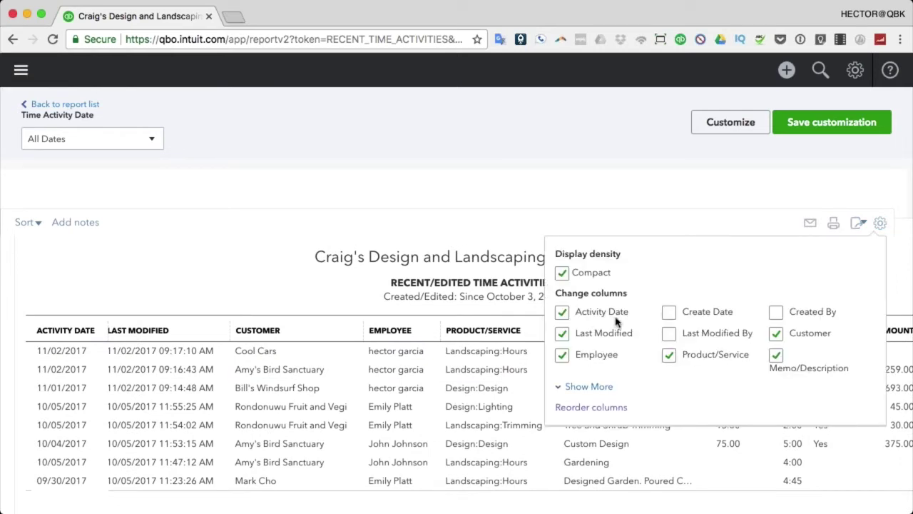
- Add End Time and Start Time columns to the Recent/Edited Time Activities report
left_click(588, 386)
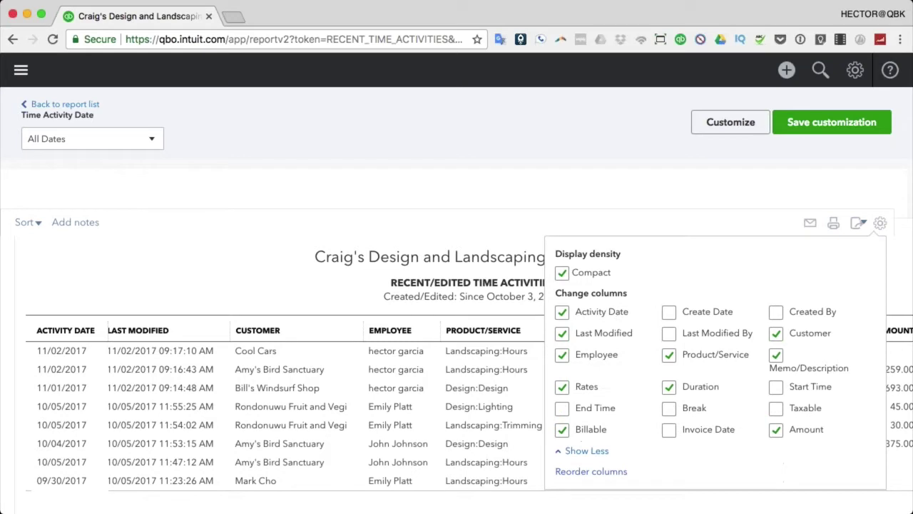
left_click(563, 409)
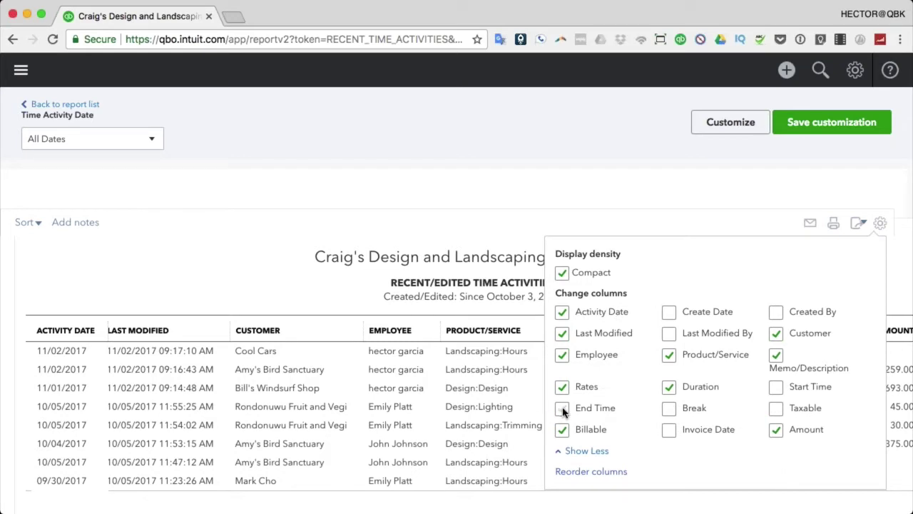
left_click(775, 387)
left_click(492, 154)
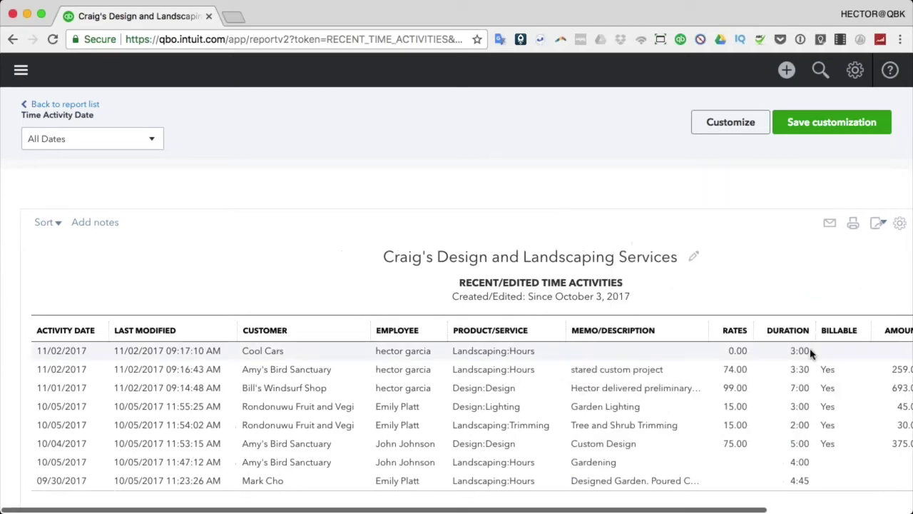
scroll(755, 350, "right", 3)
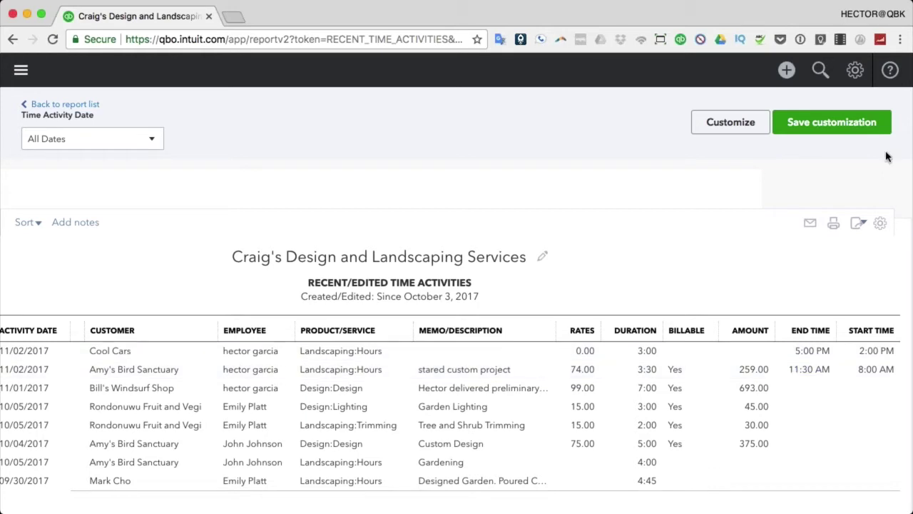
- Add an Invoice Date column, then open the 3-hour Garden Lighting time entry
left_click(881, 223)
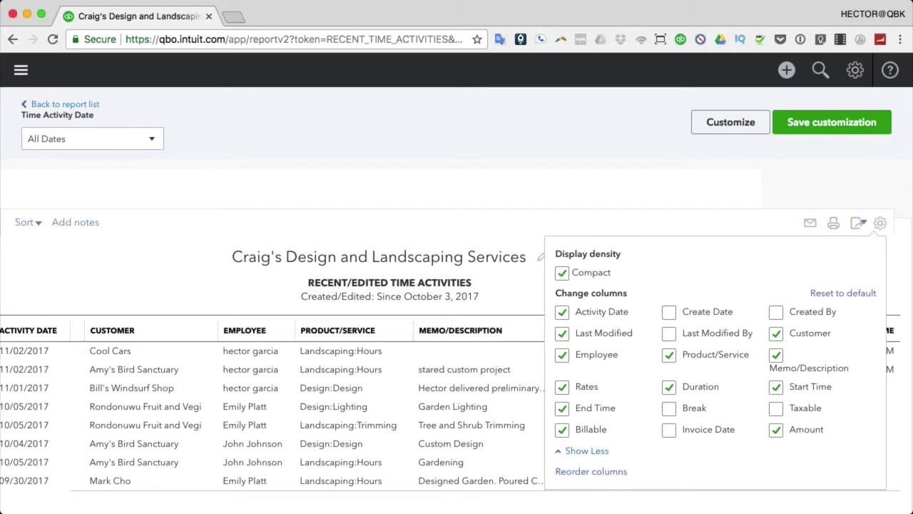
left_click(669, 429)
left_click(638, 171)
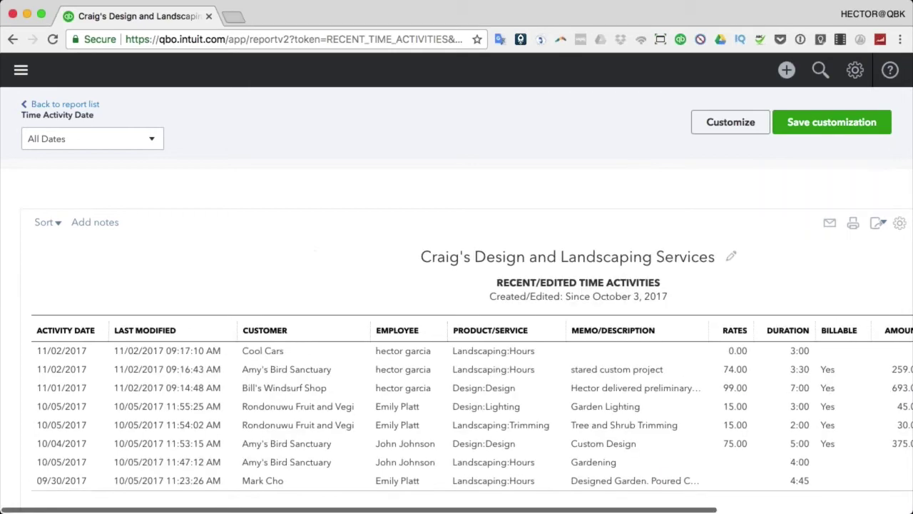
scroll(856, 336, "right", 5)
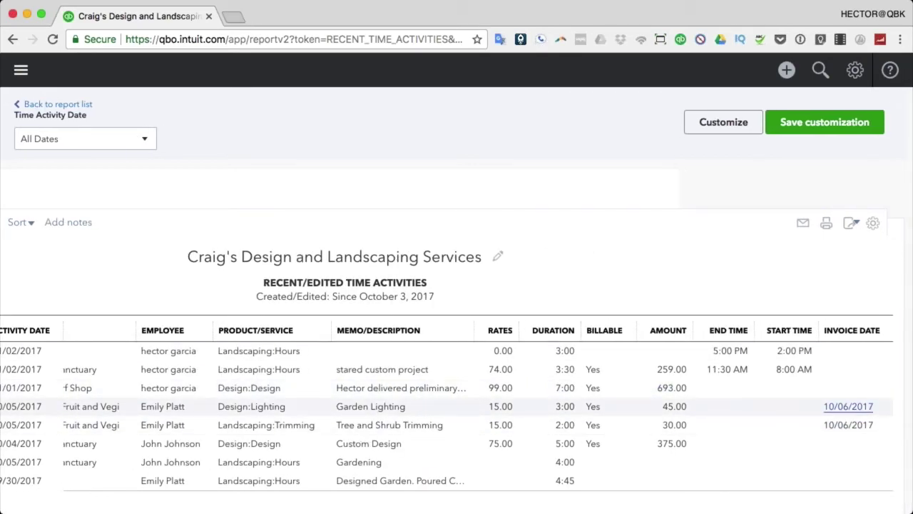
scroll(183, 414, "left", 10)
scroll(379, 414, "right", 10)
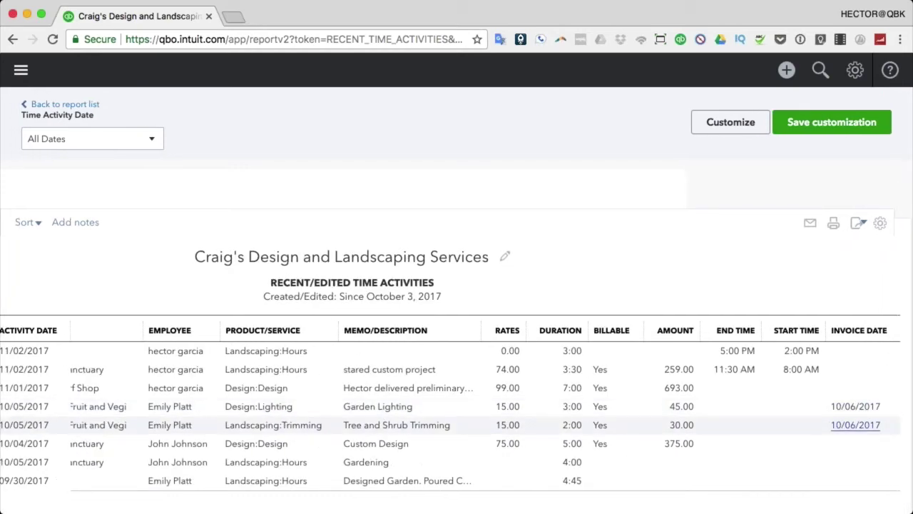
left_click(856, 407)
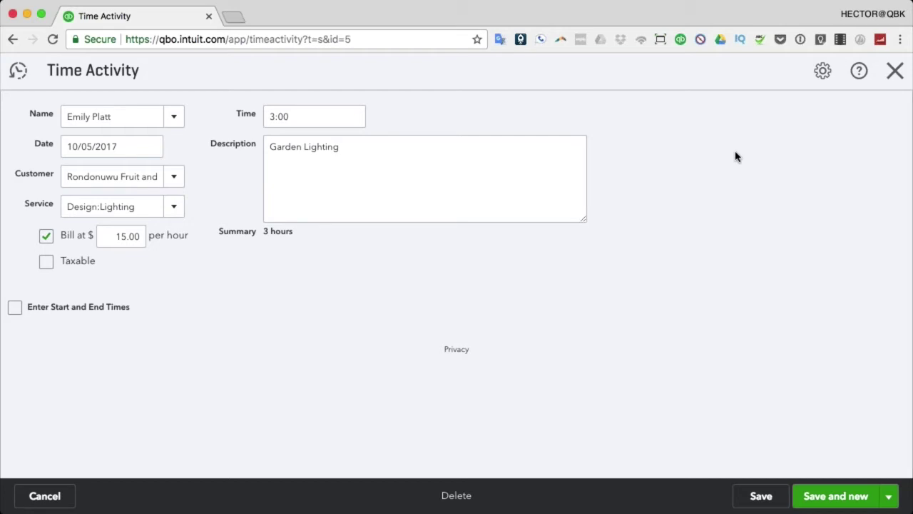
left_click(822, 70)
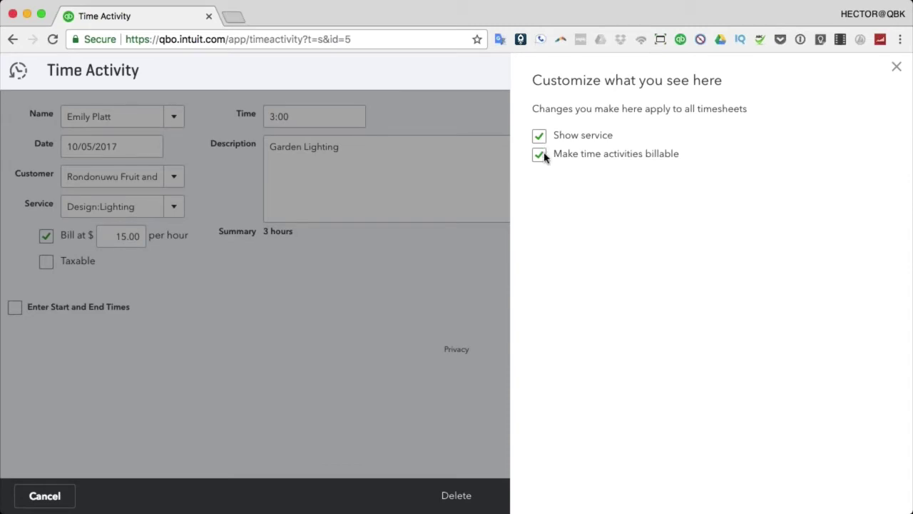
left_click(896, 67)
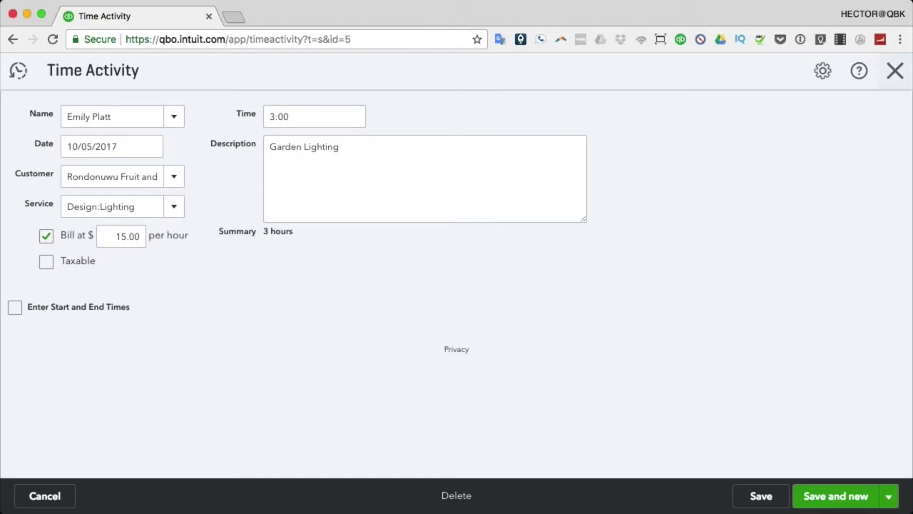
left_click(895, 69)
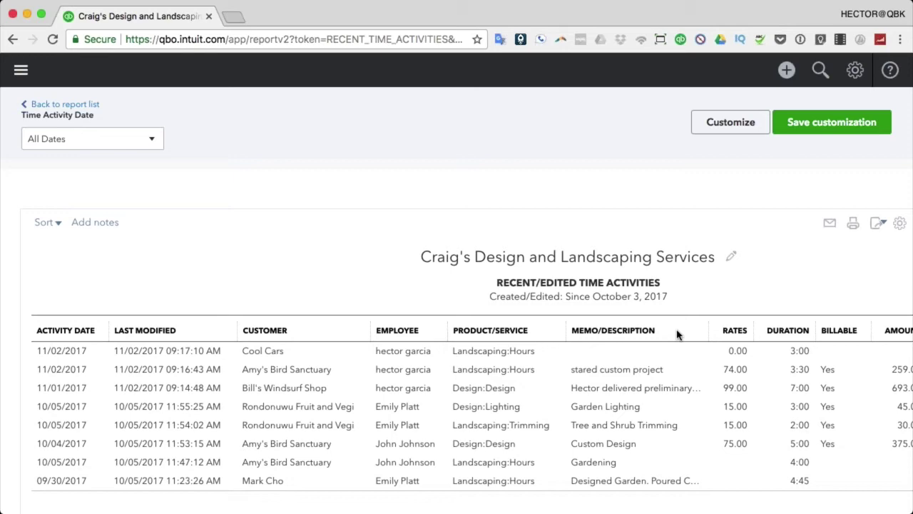
- Back in the report list, search 'time' and open the Unbilled Time report
scroll(307, 236, "down", 3)
scroll(306, 236, "up", 3)
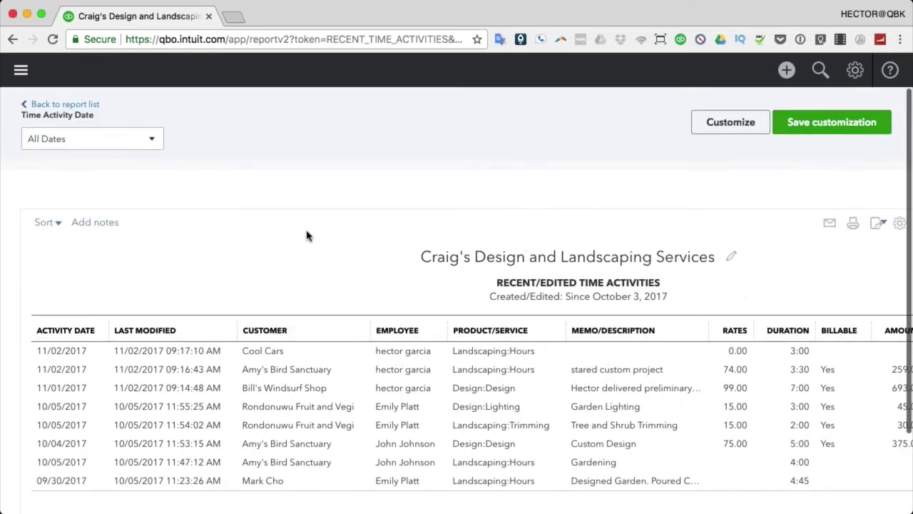
left_click(63, 106)
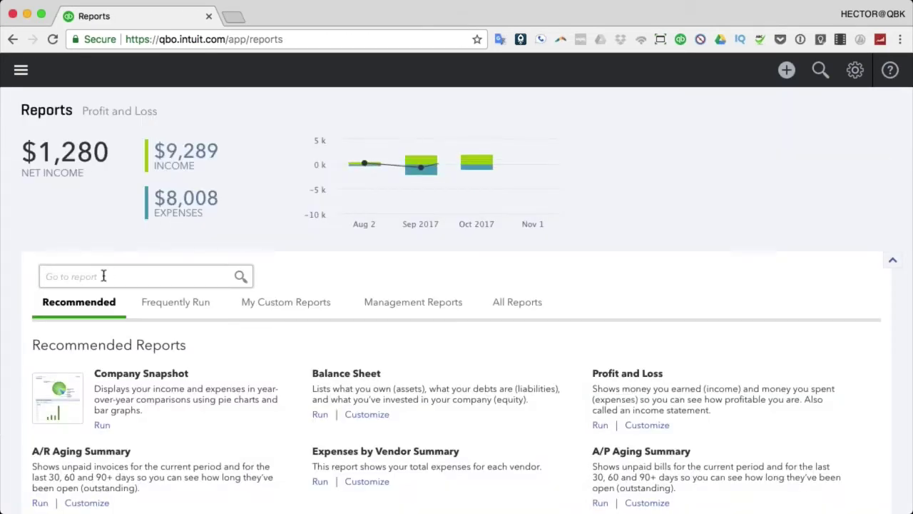
left_click(104, 276)
type("time")
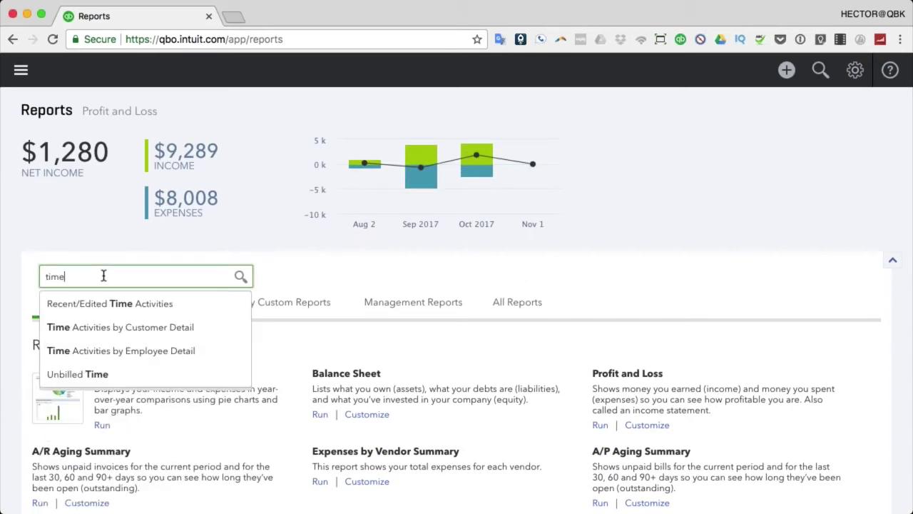
key("Down")
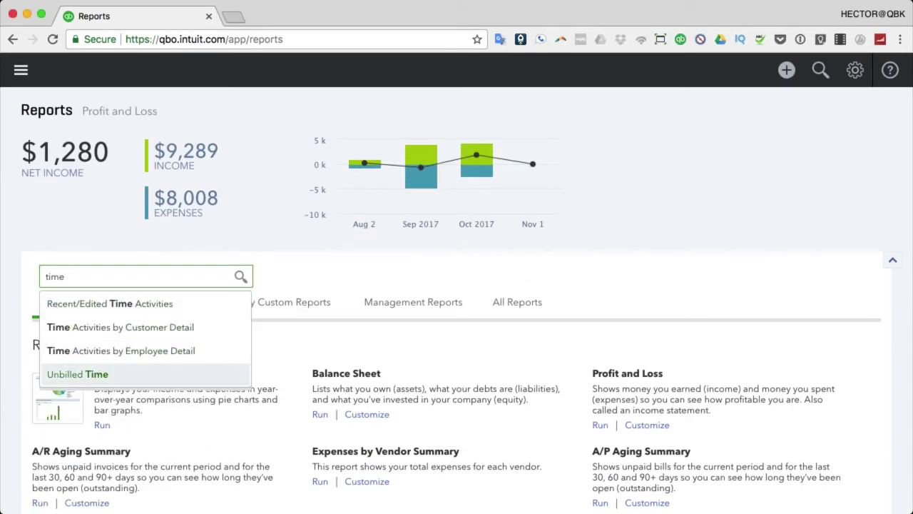
left_click(98, 378)
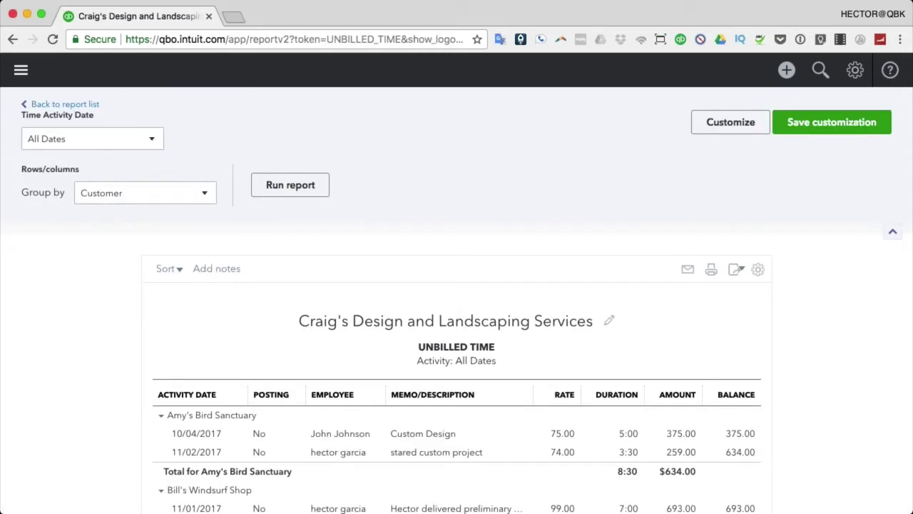
- Group the Unbilled Time report by Product/Service and rerun it
scroll(197, 362, "down", 3)
scroll(817, 339, "up", 1)
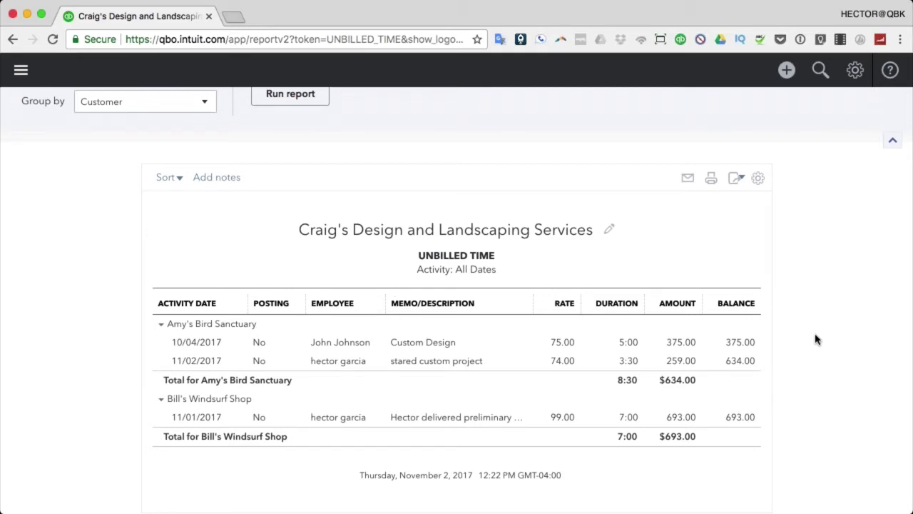
left_click(106, 104)
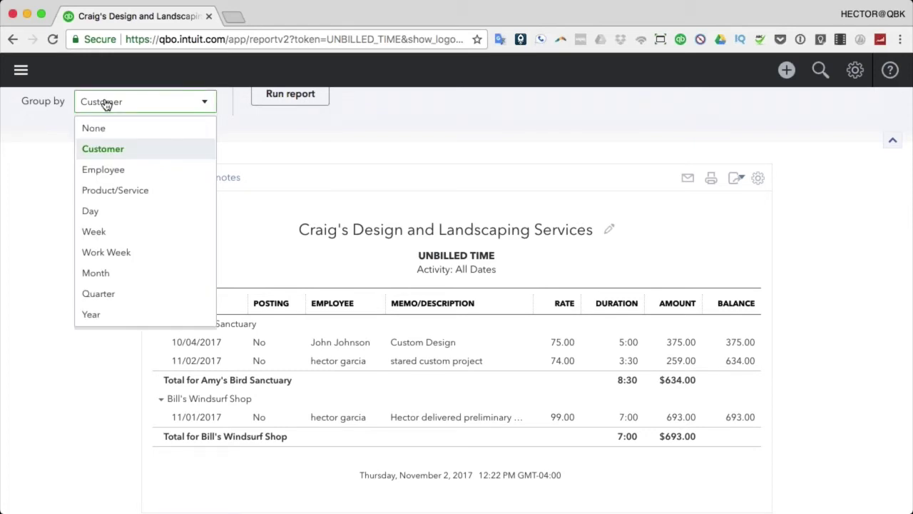
left_click(133, 190)
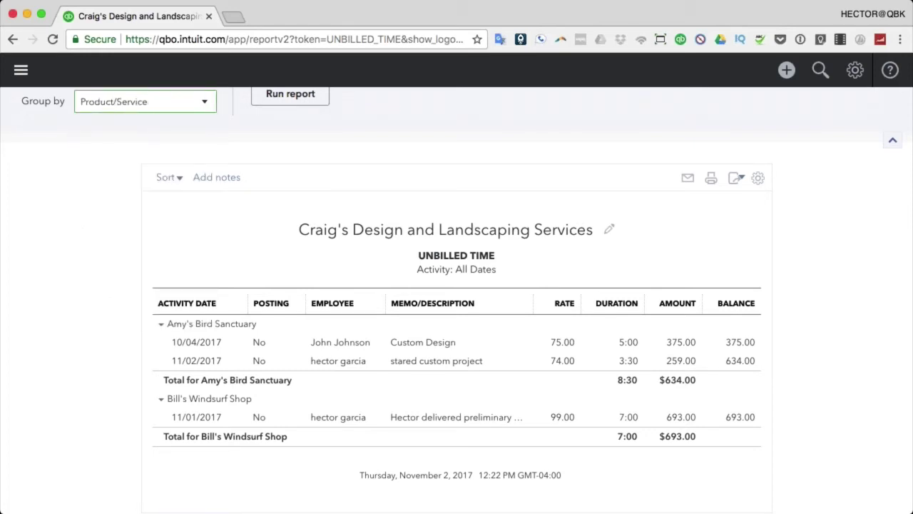
left_click(298, 103)
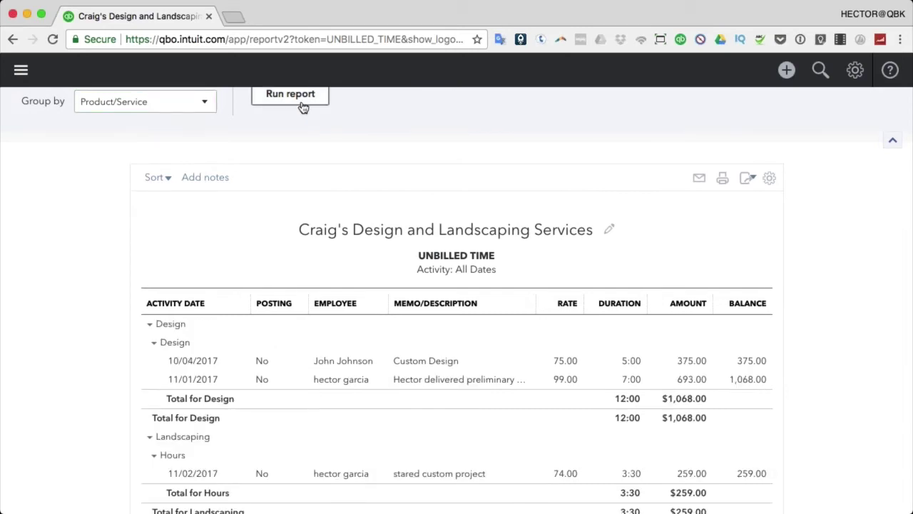
scroll(278, 286, "down", 2)
scroll(276, 286, "up", 3)
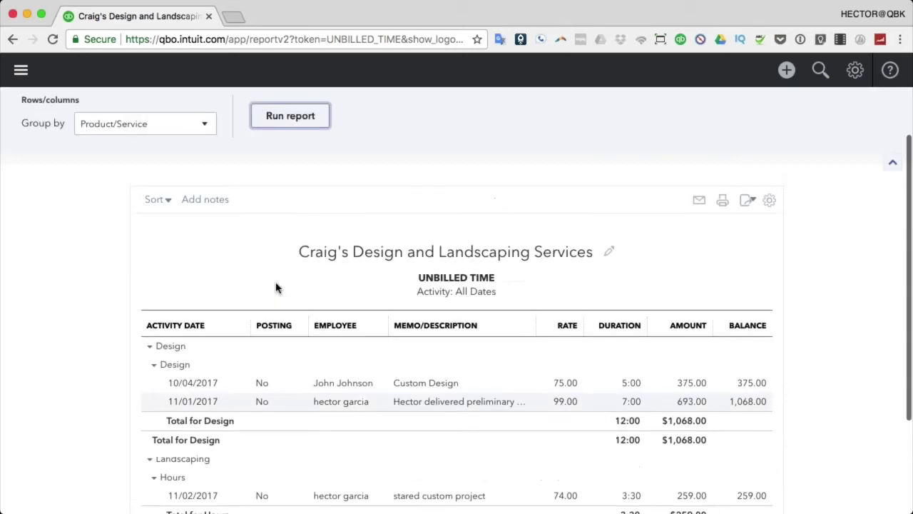
- Regroup the Unbilled Time report by Employee and rerun it
left_click(132, 124)
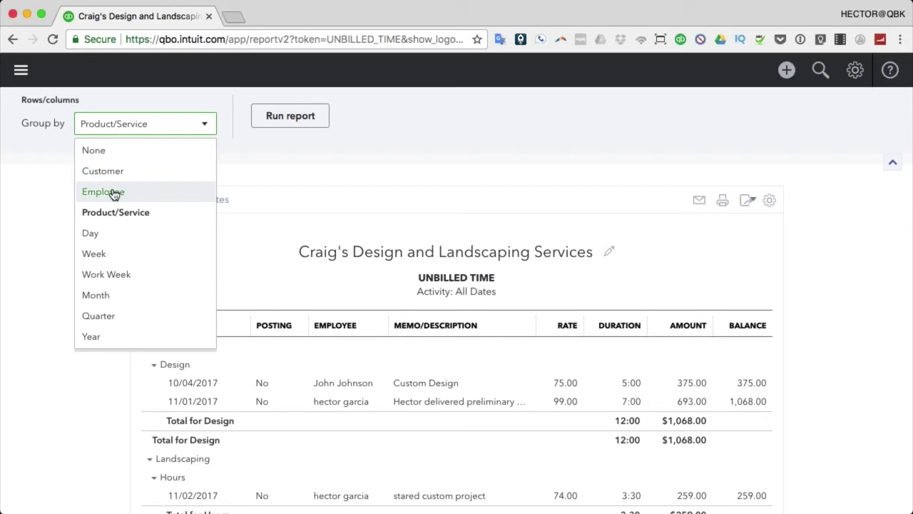
left_click(114, 194)
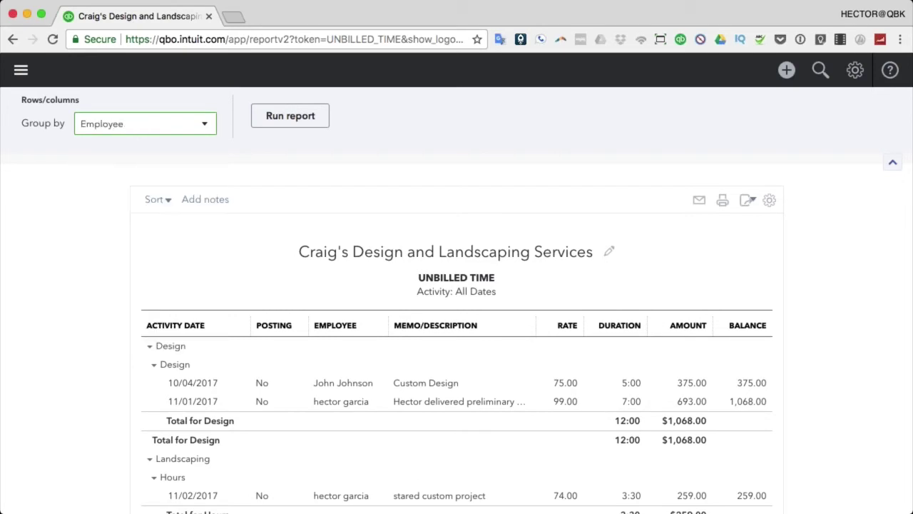
left_click(303, 118)
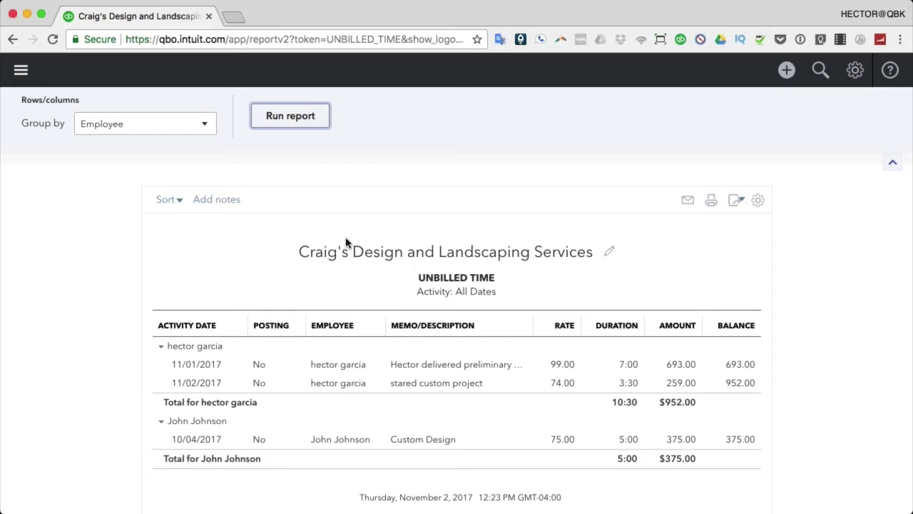
left_click(156, 128)
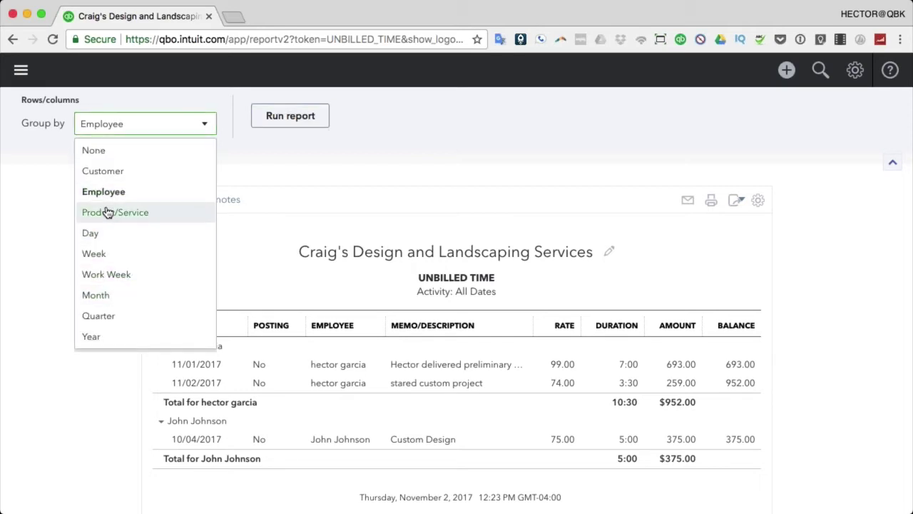
key("Escape")
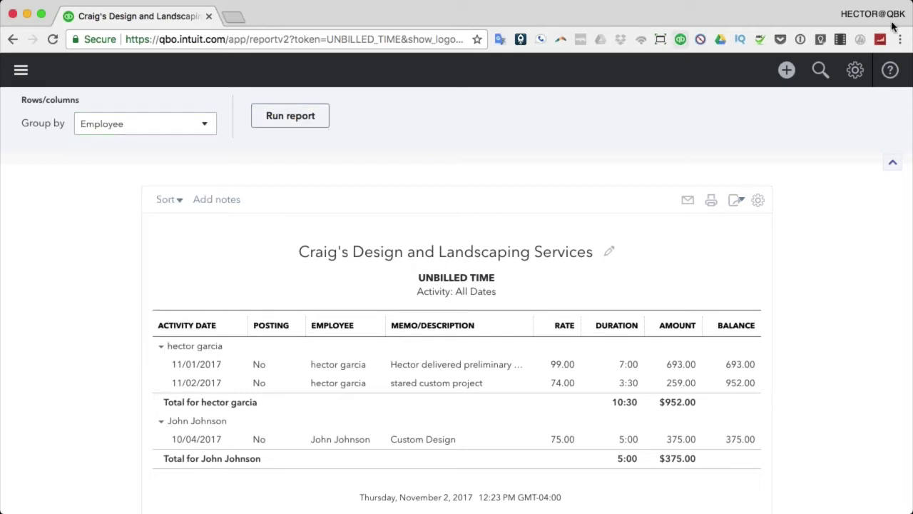
left_click(855, 74)
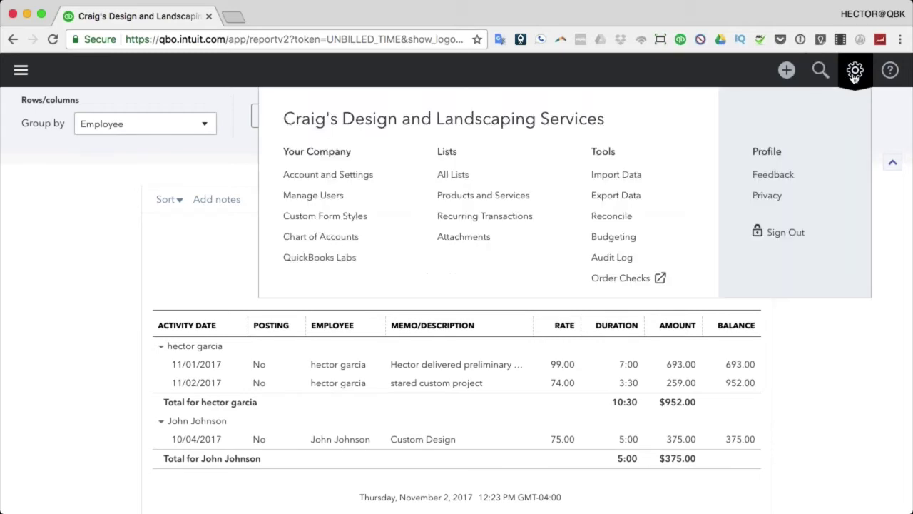
- In Advanced settings, tick Track classes and Track locations under Categories and save
left_click(317, 177)
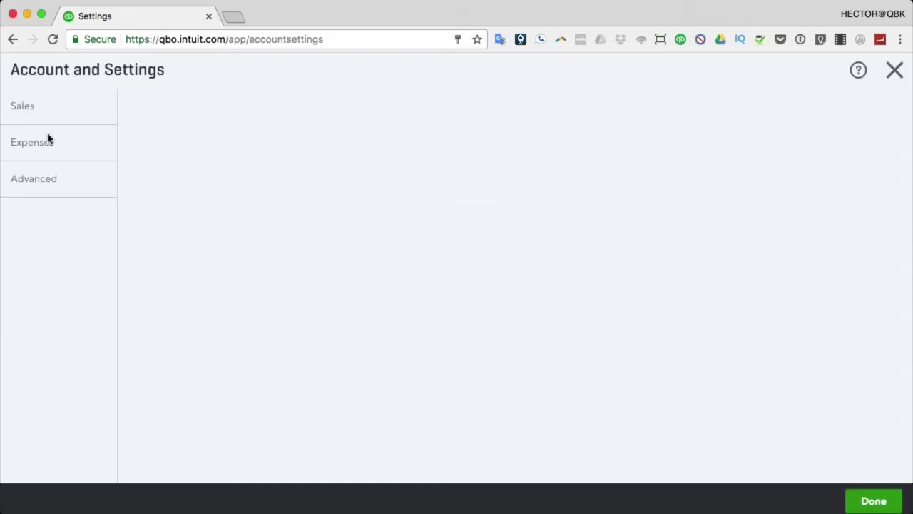
scroll(484, 333, "down", 3)
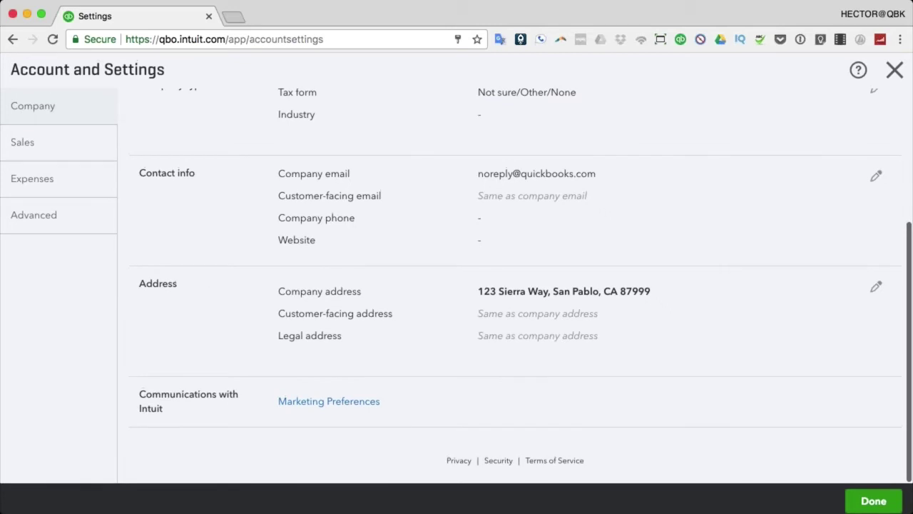
left_click(36, 223)
left_click(474, 173)
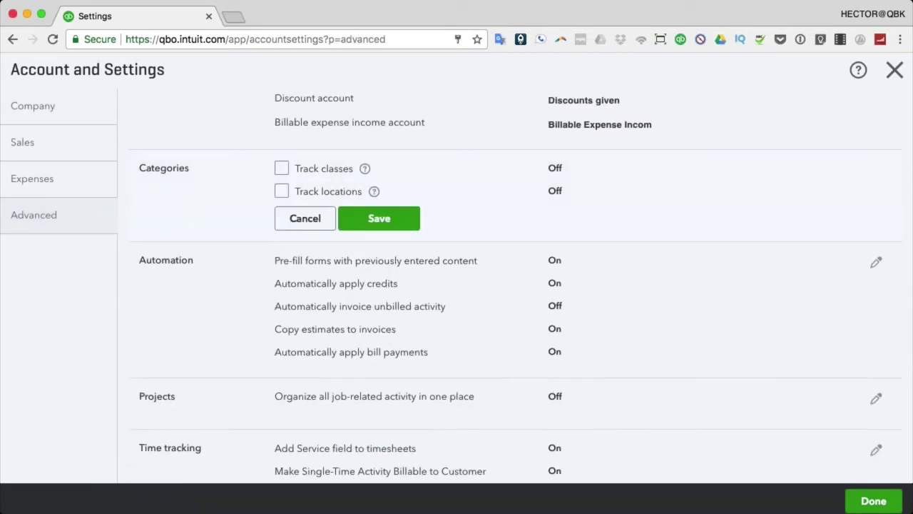
left_click(282, 170)
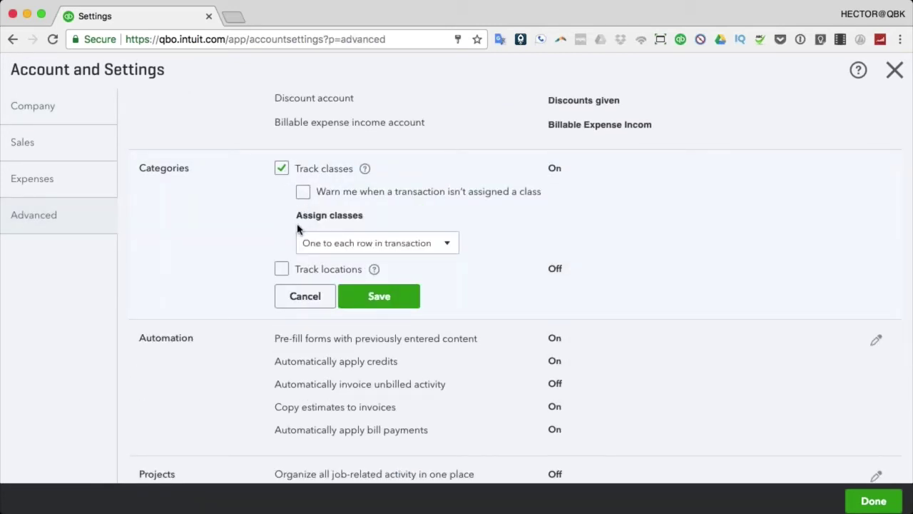
left_click(281, 269)
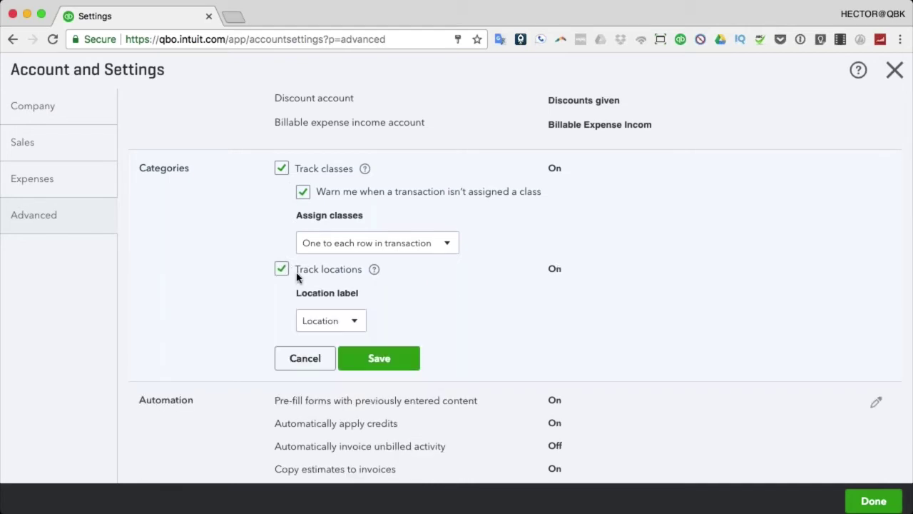
left_click(379, 358)
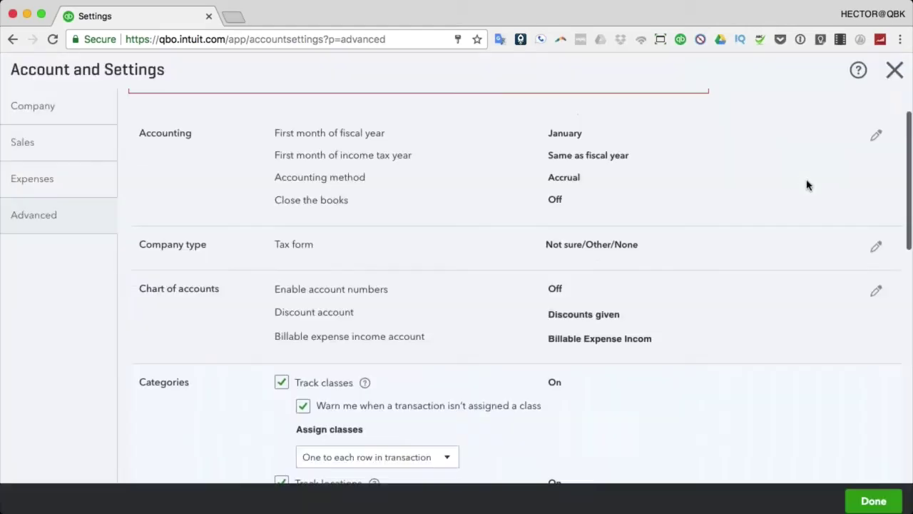
- Leave the settings without saving, confirming the discard, back to the Unbilled Time report
scroll(514, 286, "down", 3)
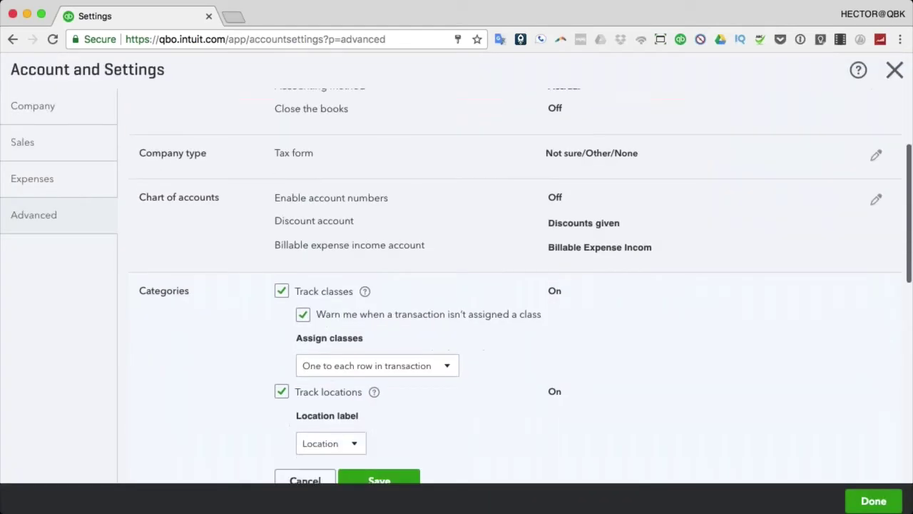
left_click(873, 501)
left_click(531, 306)
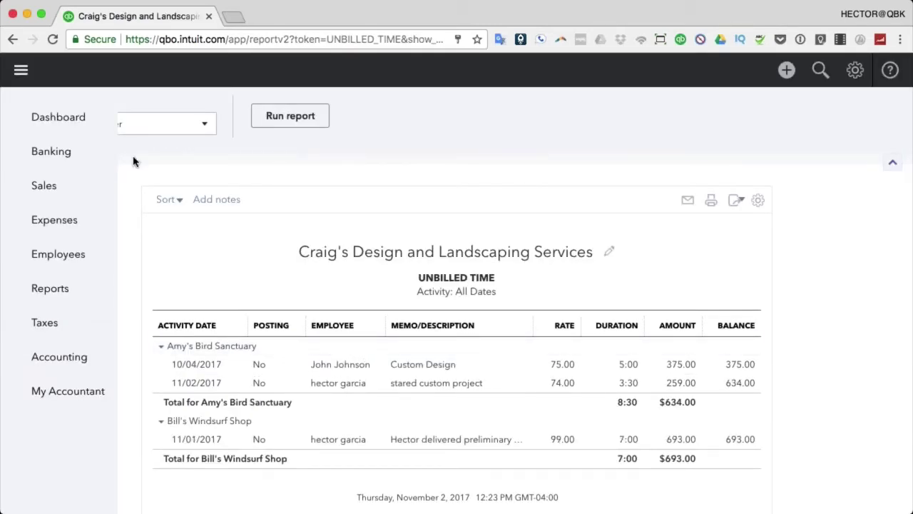
- Reload the Unbilled Time report, keeping it grouped by Customer, and open the gear menu
scroll(217, 194, "left", 5)
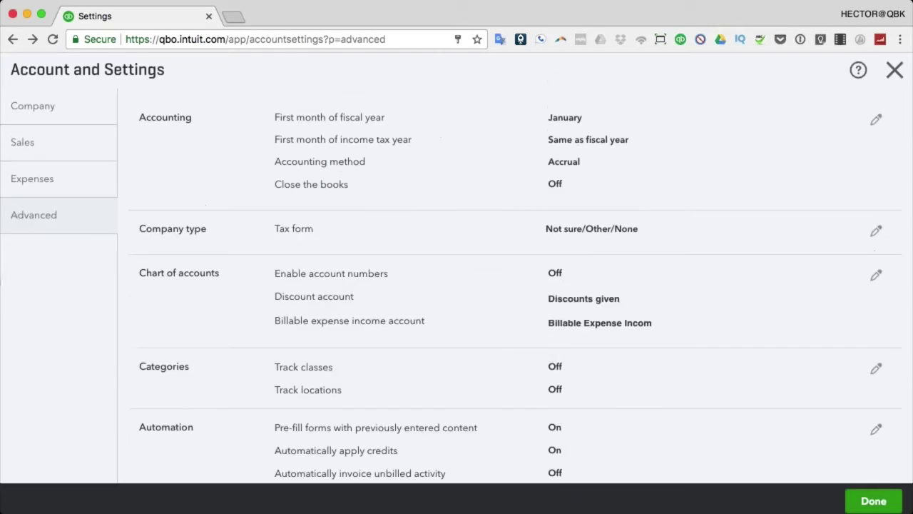
left_click(895, 69)
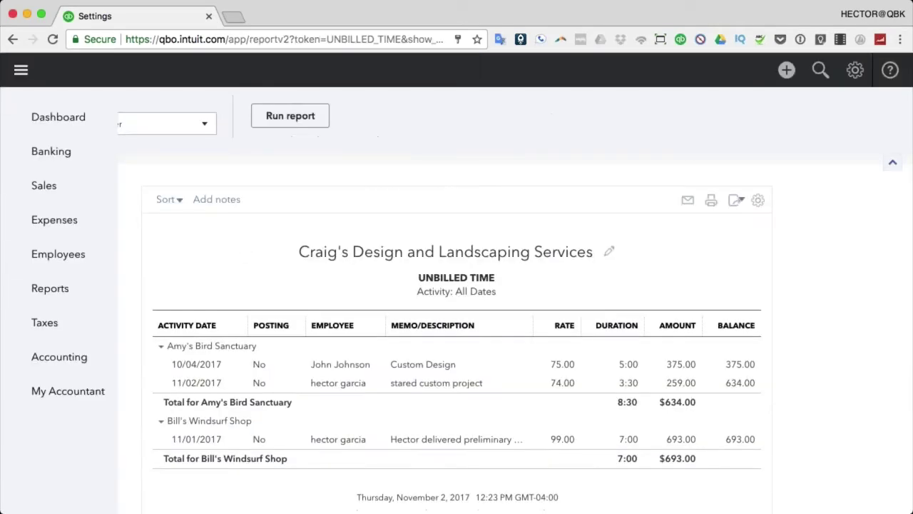
left_click(164, 123)
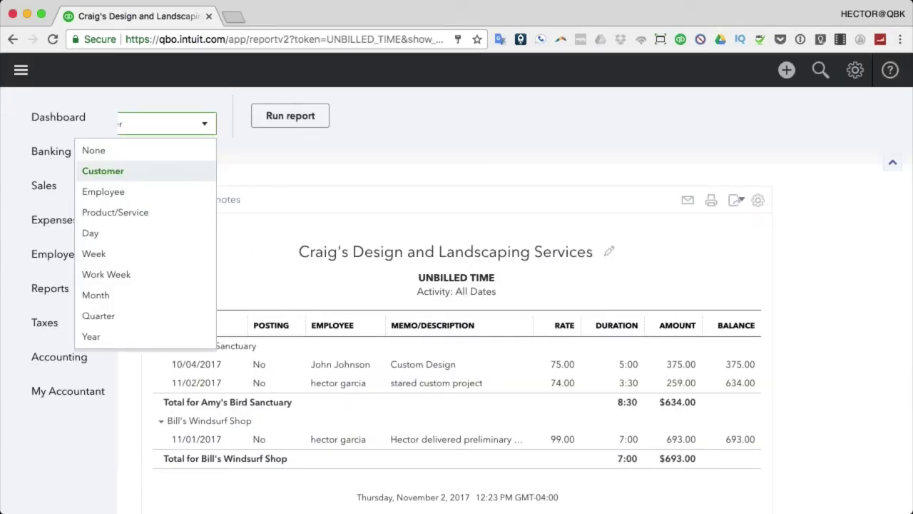
left_click(102, 170)
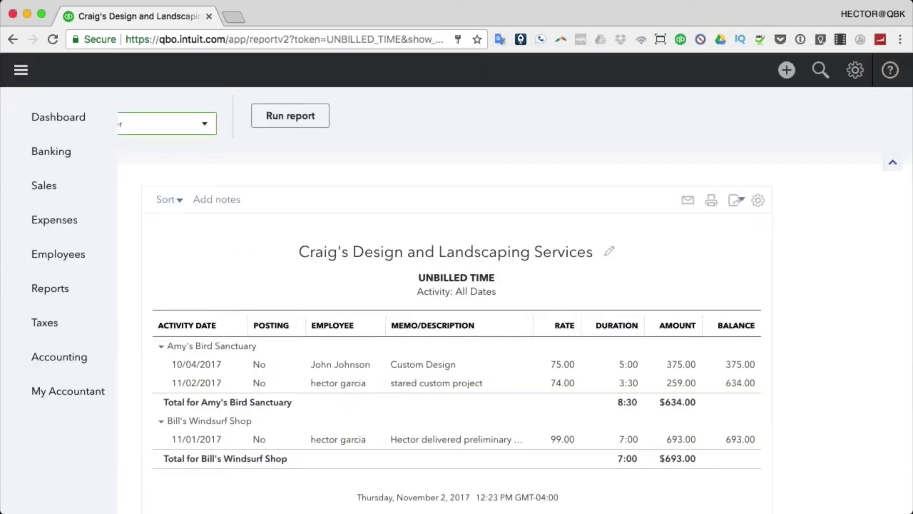
left_click(53, 40)
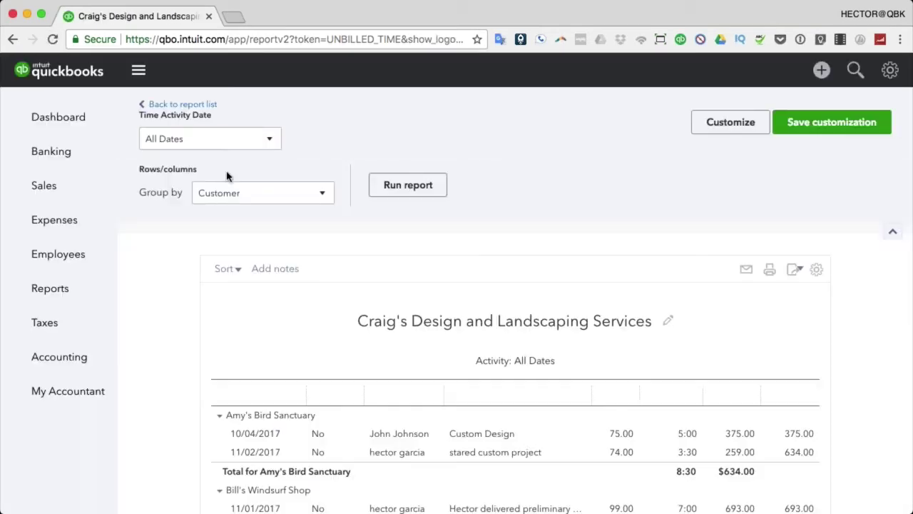
left_click(236, 193)
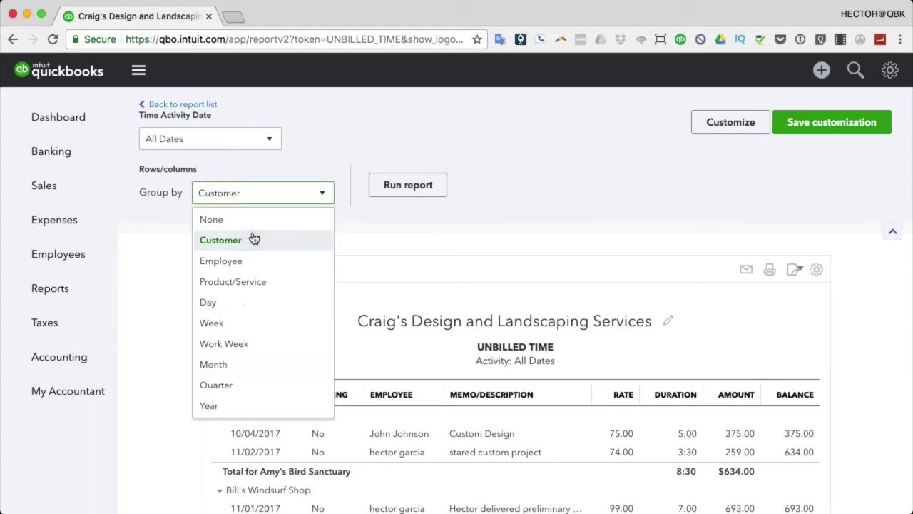
left_click(309, 239)
scroll(475, 239, "down", 3)
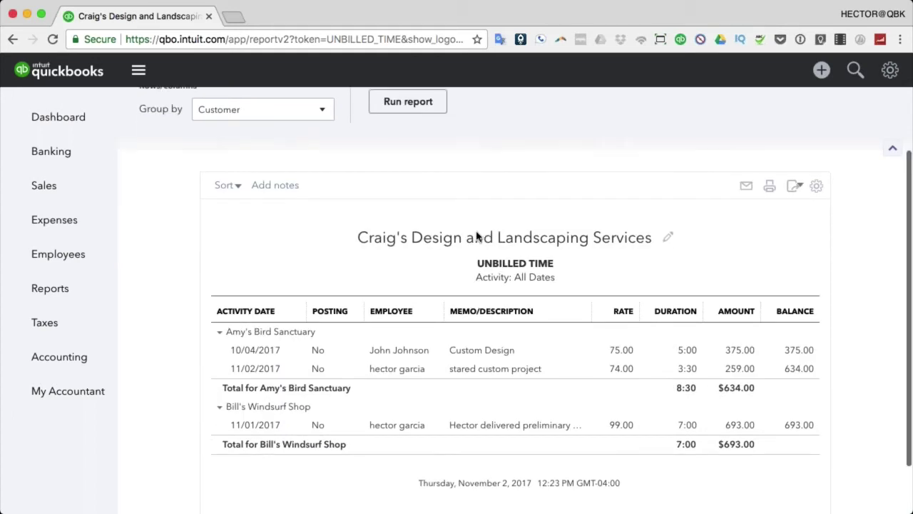
left_click(851, 77)
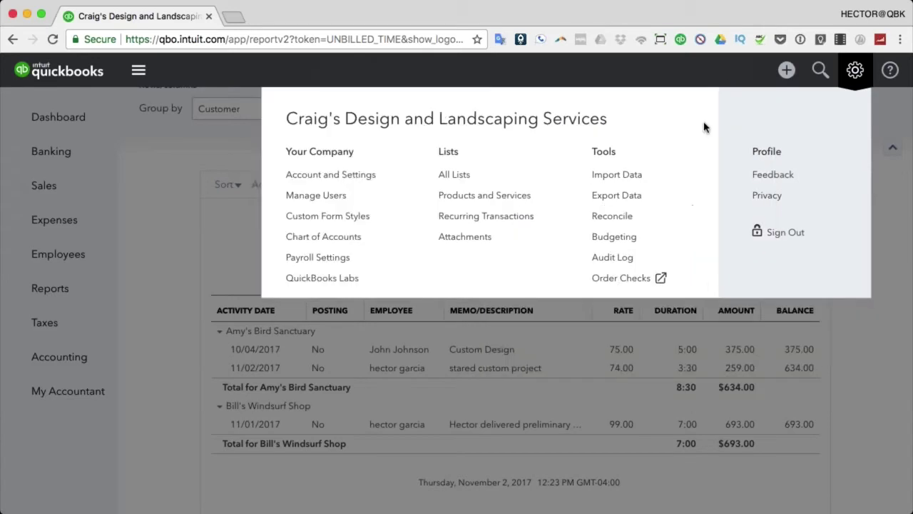
- Turn on class tracking in the Advanced Categories settings and save it
left_click(422, 127)
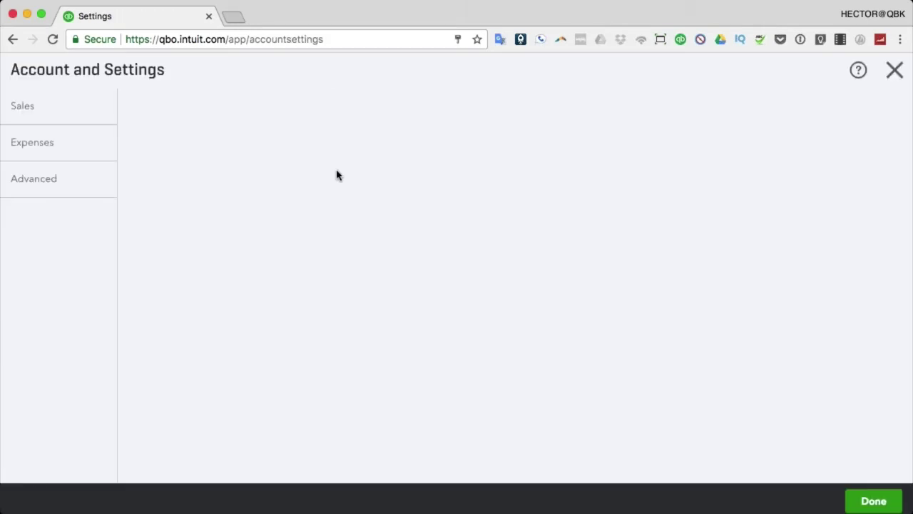
left_click(51, 222)
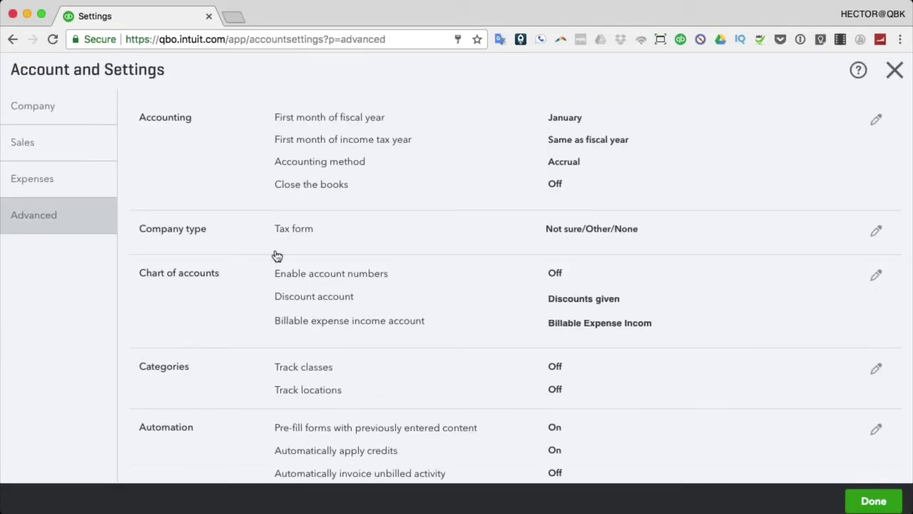
scroll(575, 383, "down", 1)
left_click(336, 332)
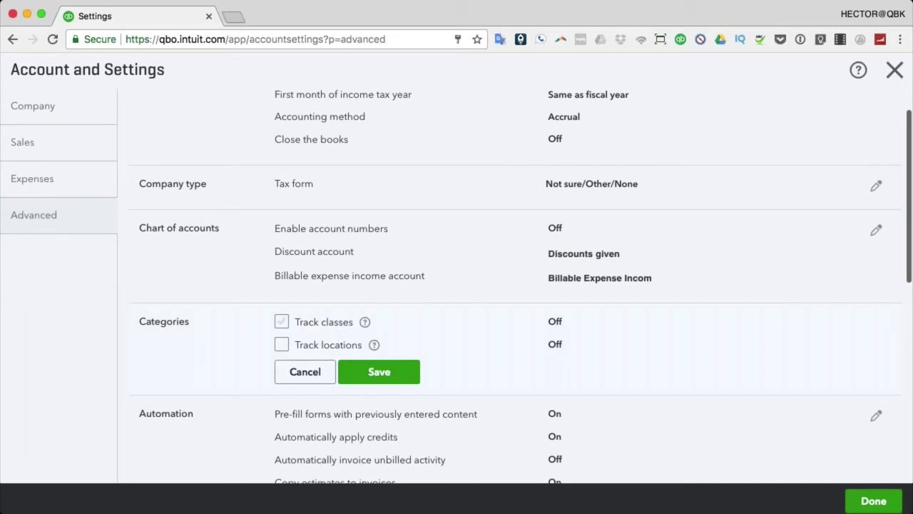
left_click(280, 322)
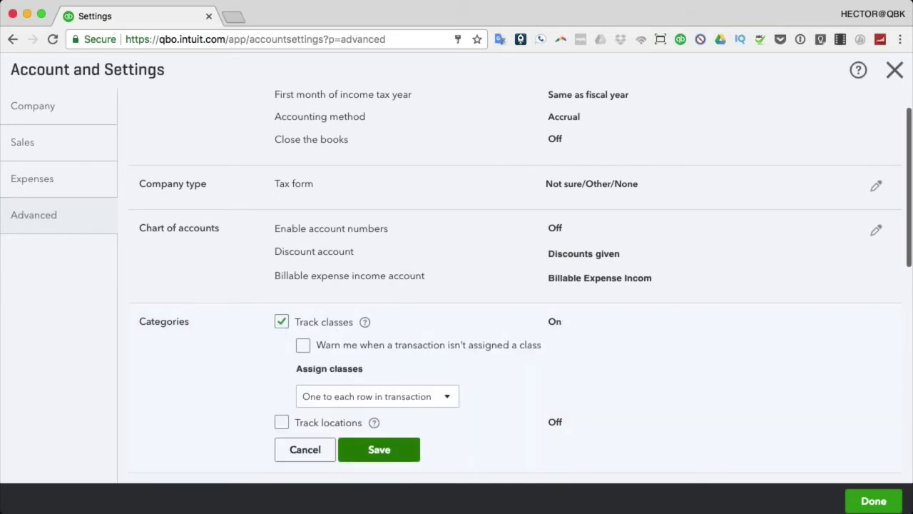
left_click(402, 451)
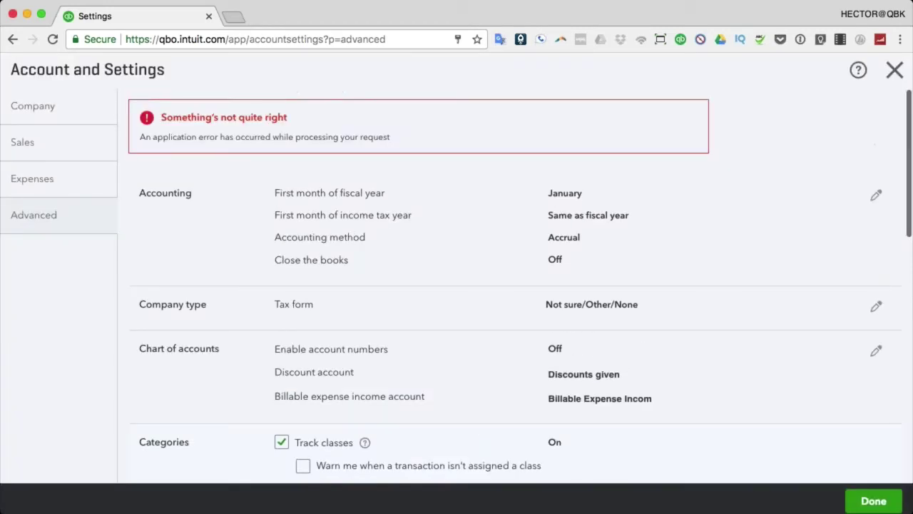
- Switch class tracking back off, turn on location tracking, save, and return to the report
scroll(471, 393, "down", 1)
scroll(471, 394, "down", 5)
left_click(281, 264)
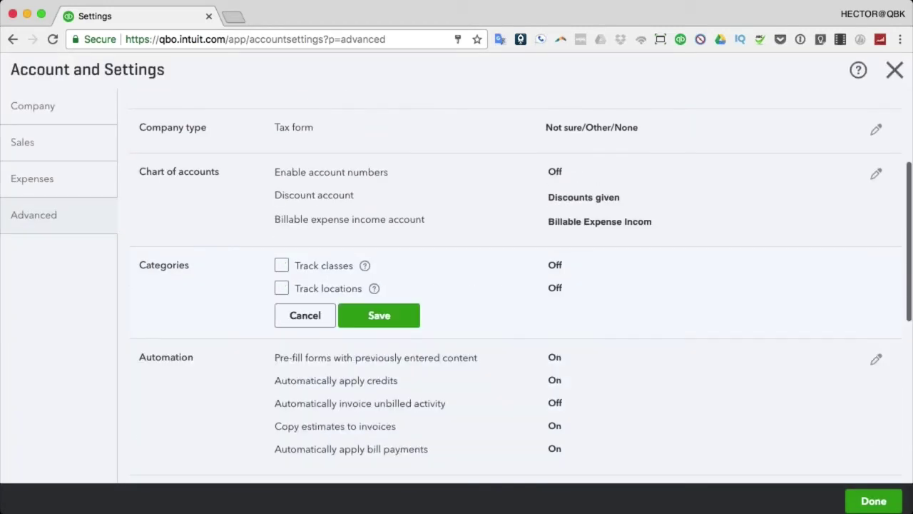
left_click(281, 289)
left_click(379, 377)
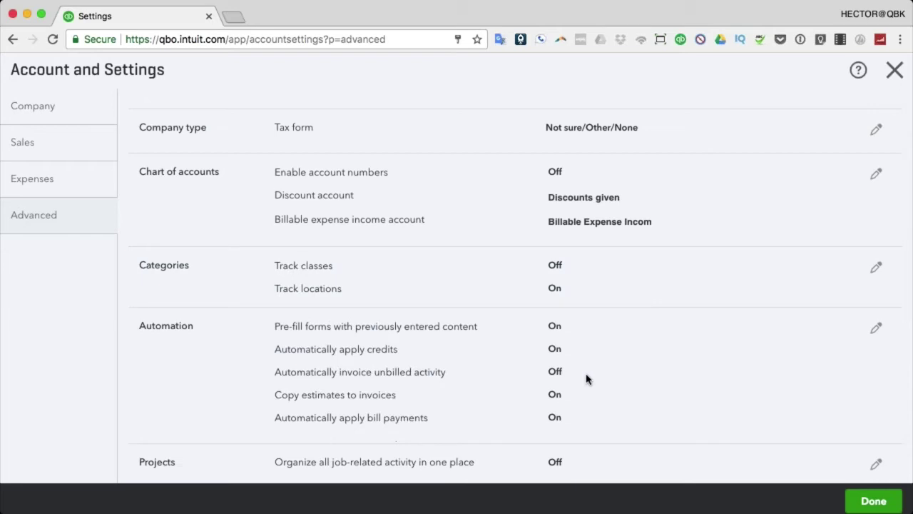
left_click(873, 501)
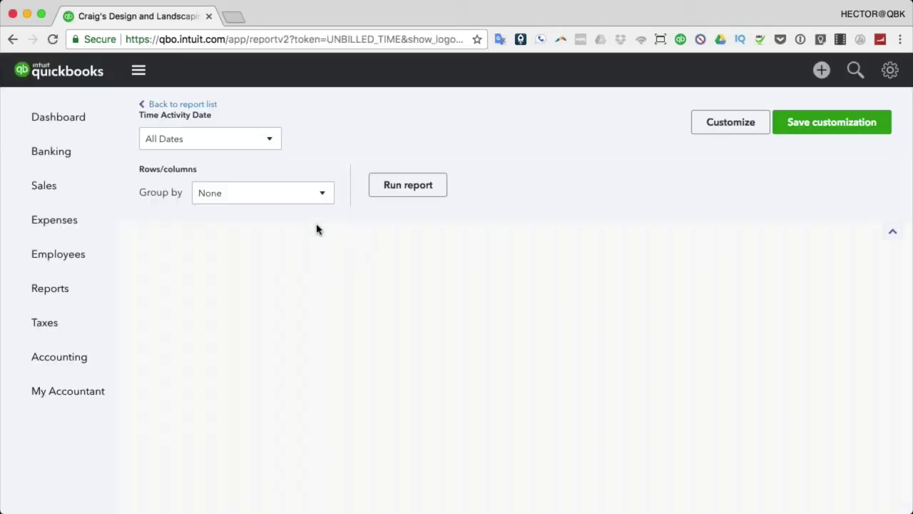
- Rerun Unbilled Time grouped by Location, then open the 10/04/2017 Custom Design time entry
left_click(279, 196)
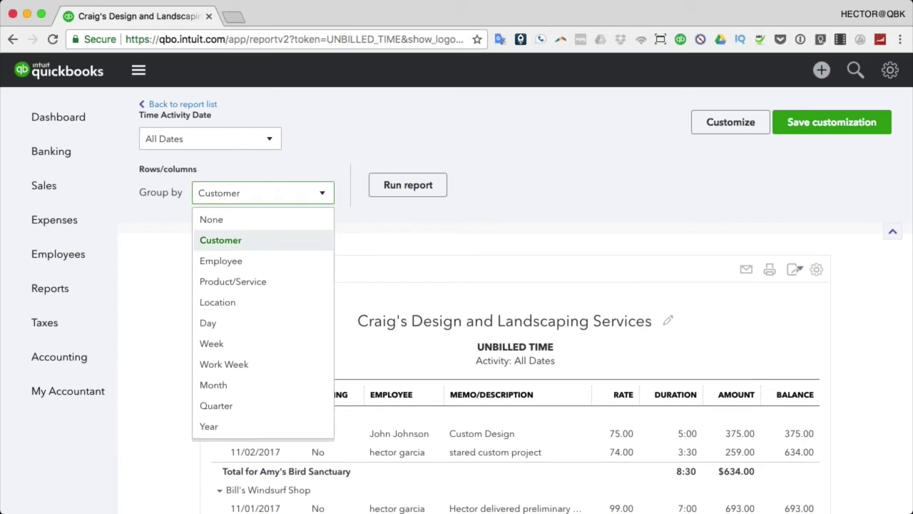
left_click(247, 303)
left_click(401, 190)
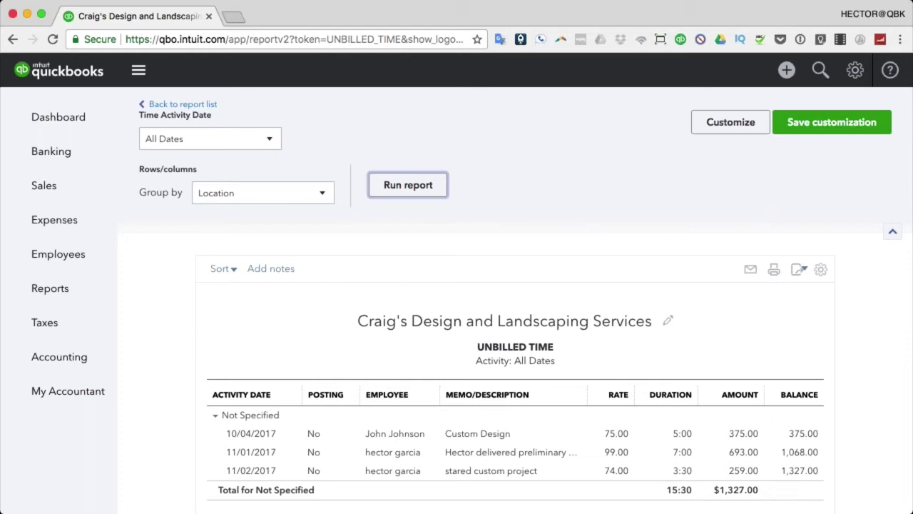
left_click(408, 436)
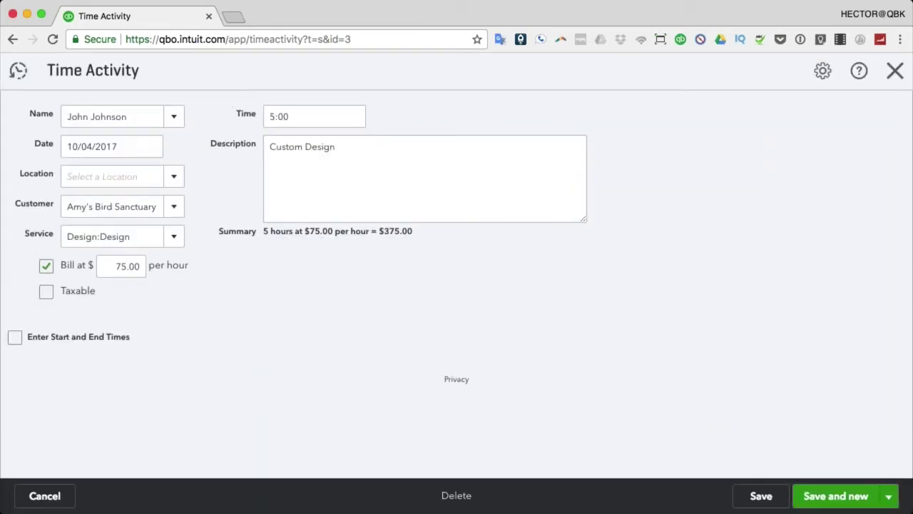
- Create a new location 'NY', assign it to the Custom Design entry, and save and close
left_click(173, 176)
left_click(146, 198)
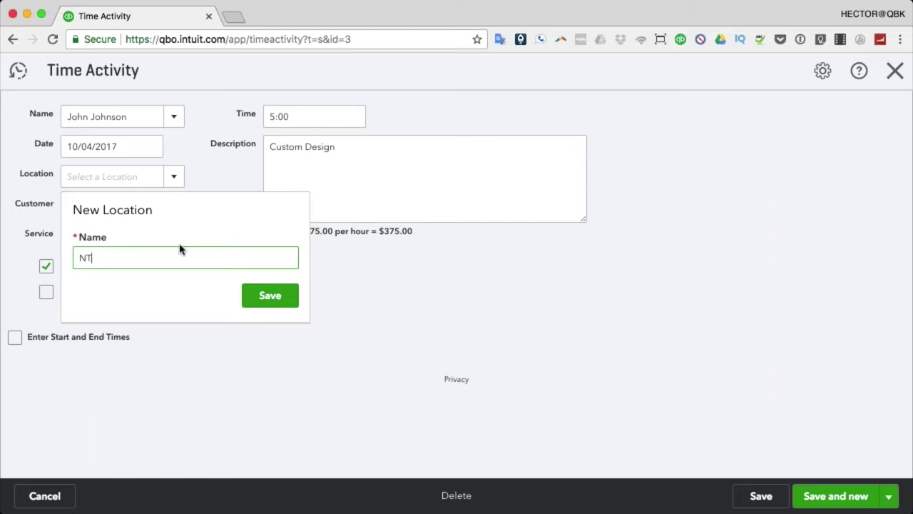
type("NY")
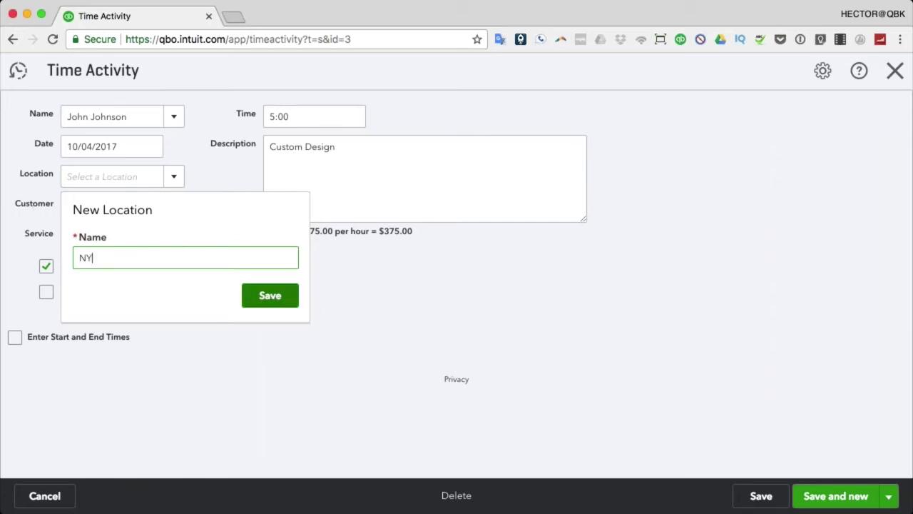
left_click(269, 296)
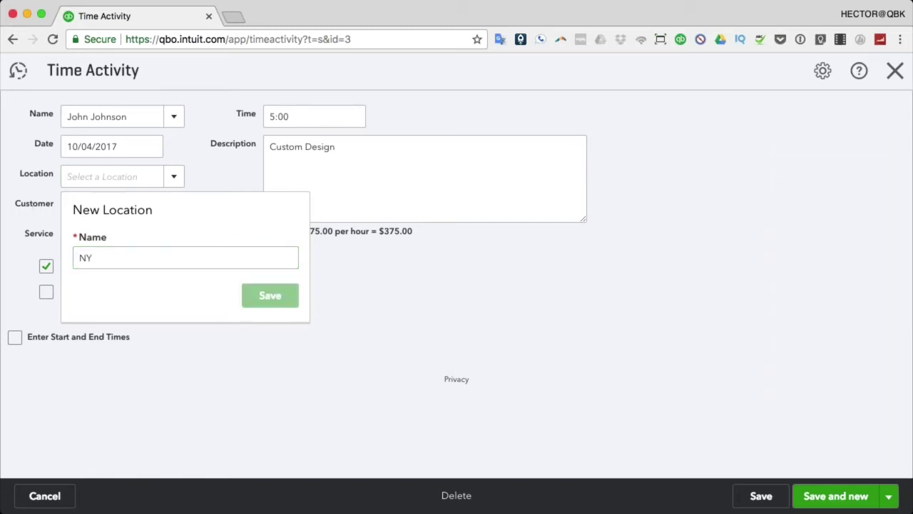
left_click(889, 496)
left_click(820, 471)
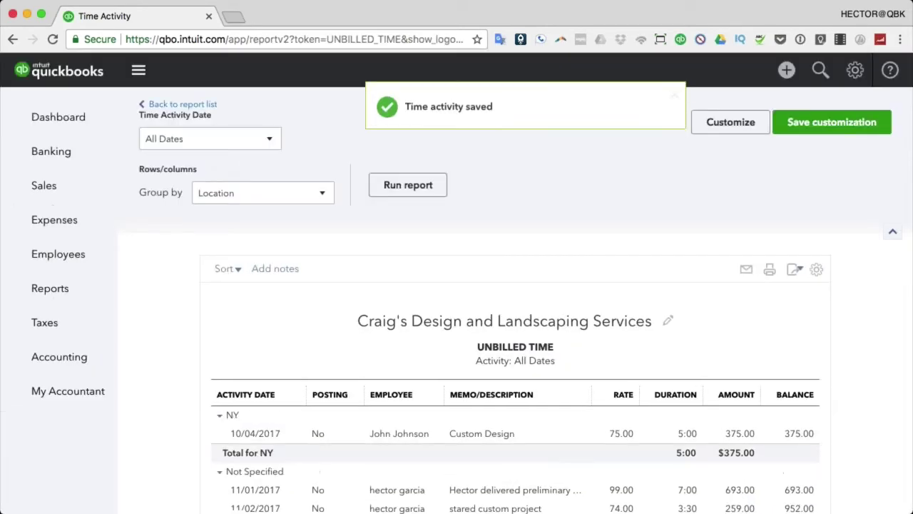
- Scroll the Unbilled Time report to review NY at 5:00 for $375.00 above Not Specified
scroll(416, 457, "down", 2)
scroll(416, 457, "down", 1)
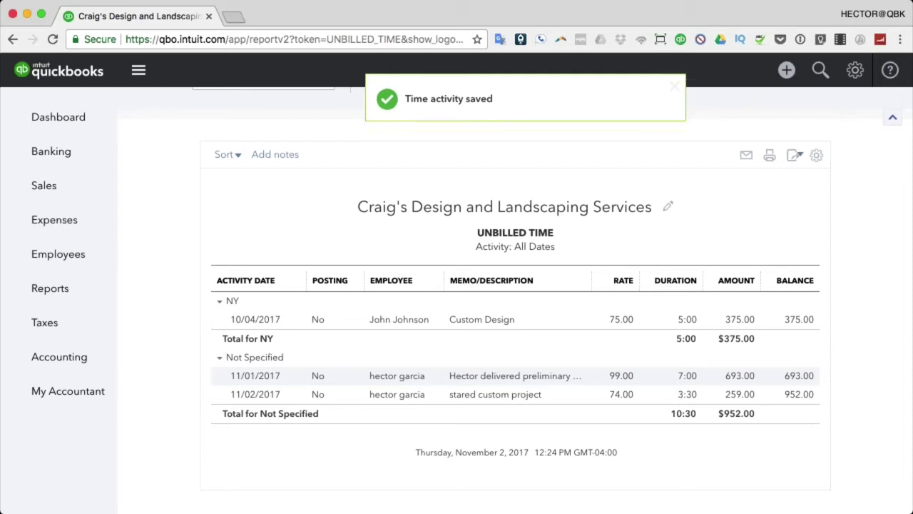
scroll(357, 381, "up", 3)
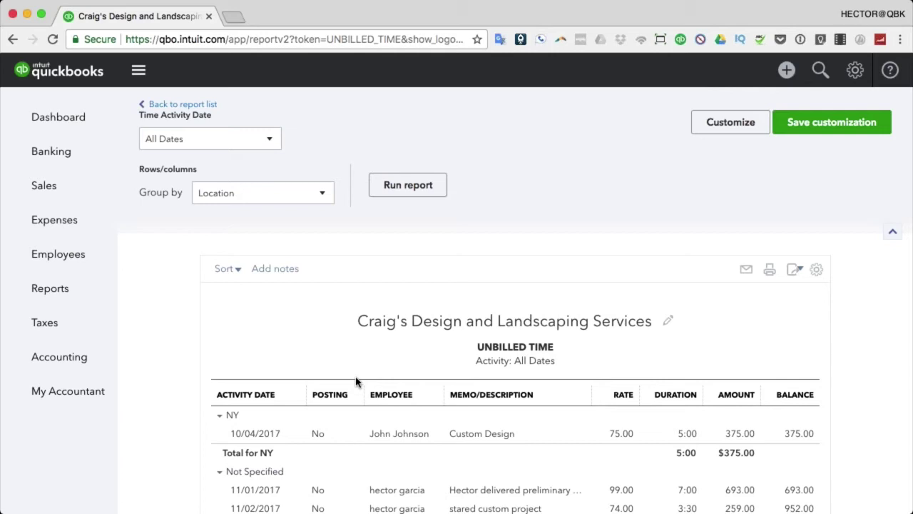
- Search the report list for 'time' and open Time Activities by Employee Detail
left_click(182, 104)
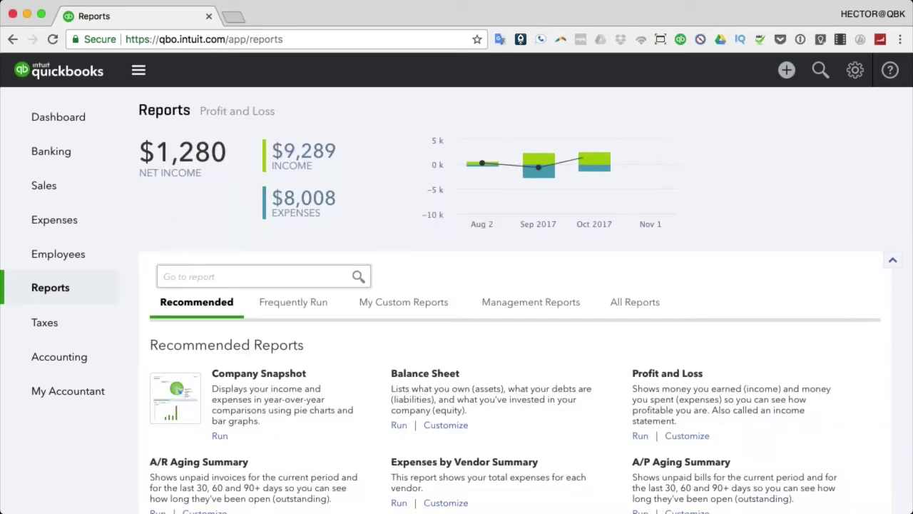
left_click(191, 270)
type("time")
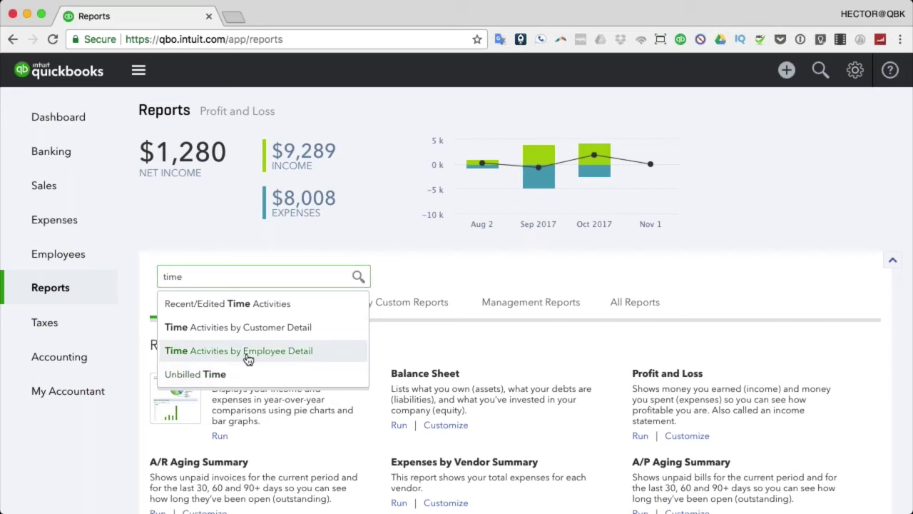
left_click(248, 359)
scroll(362, 356, "down", 3)
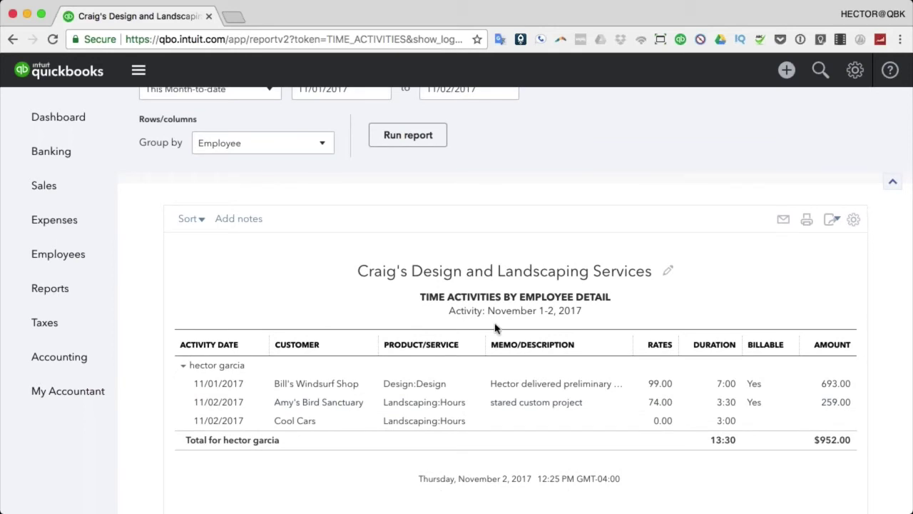
scroll(797, 225, "up", 2)
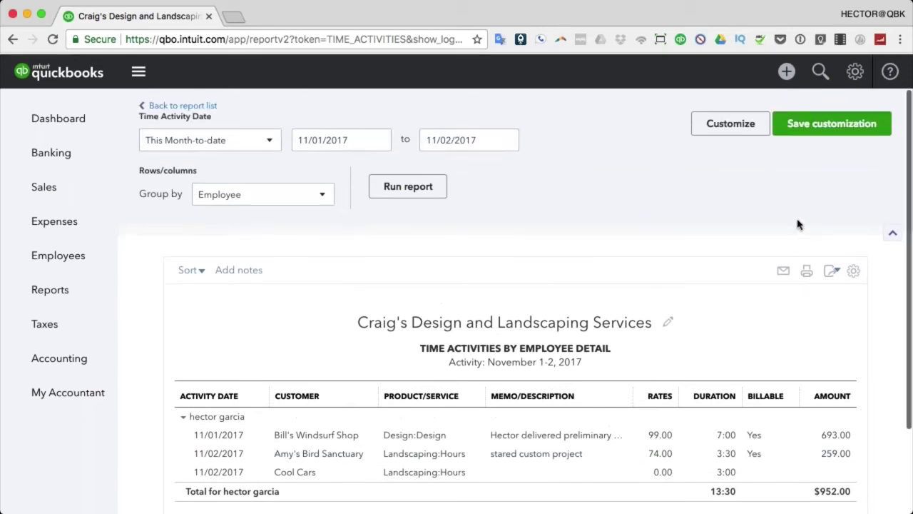
- Review the Employee and Billable filters in the Customize panel, leaving Billable at All
left_click(730, 122)
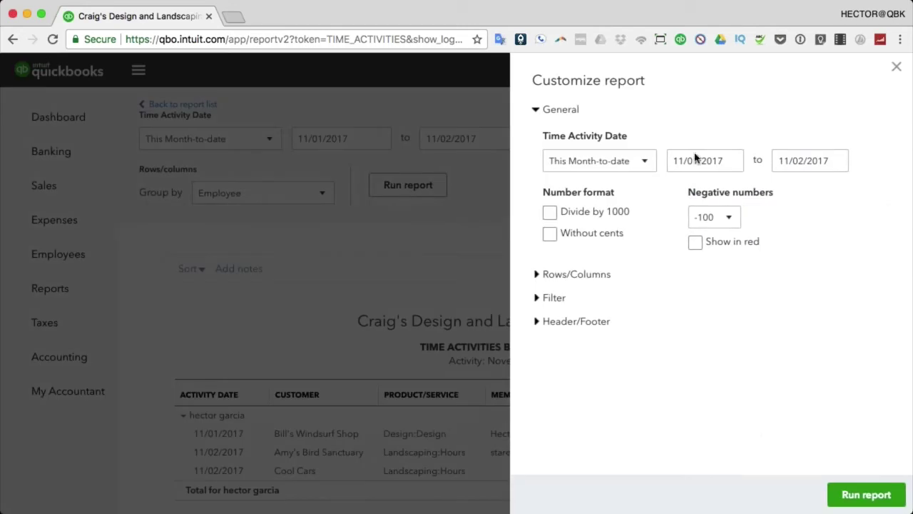
left_click(553, 298)
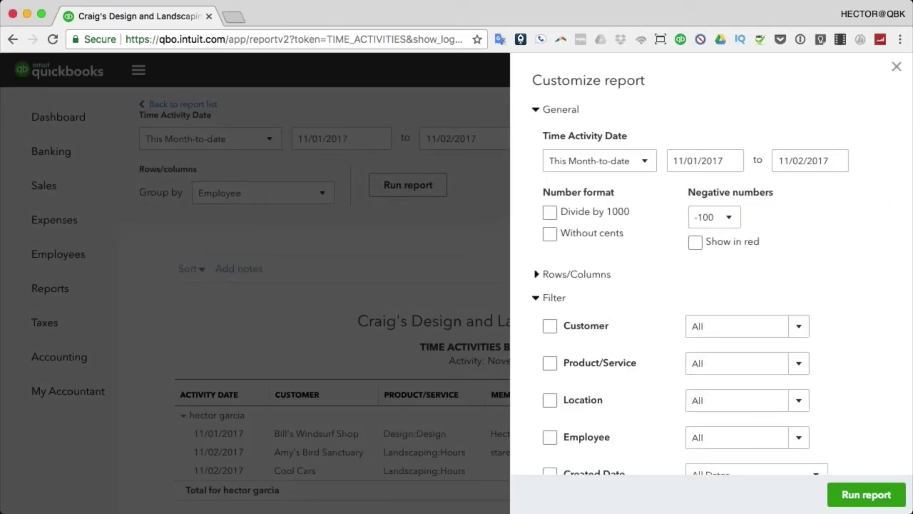
scroll(671, 369, "down", 3)
scroll(670, 369, "down", 1)
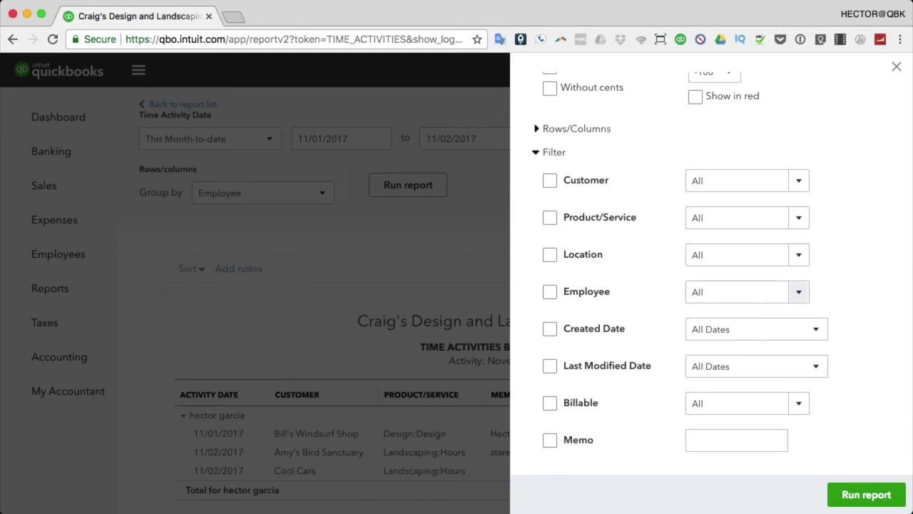
left_click(799, 292)
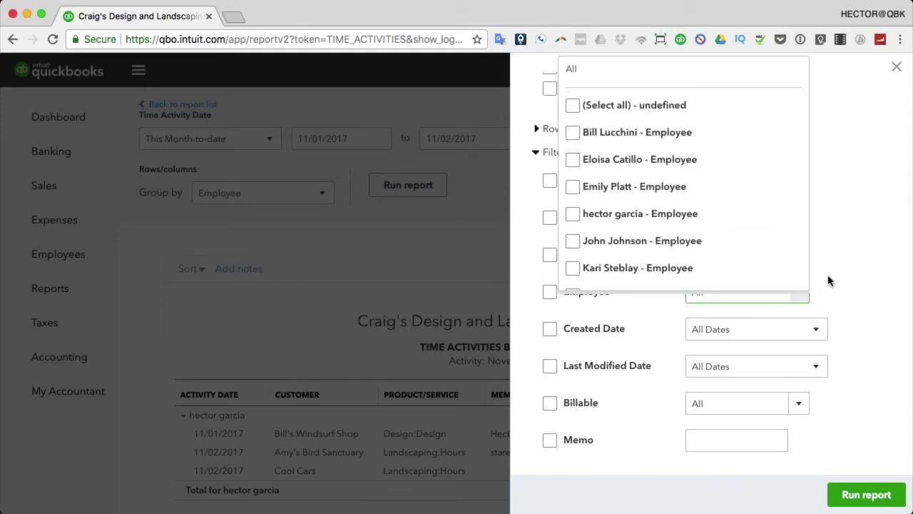
left_click(828, 281)
left_click(797, 412)
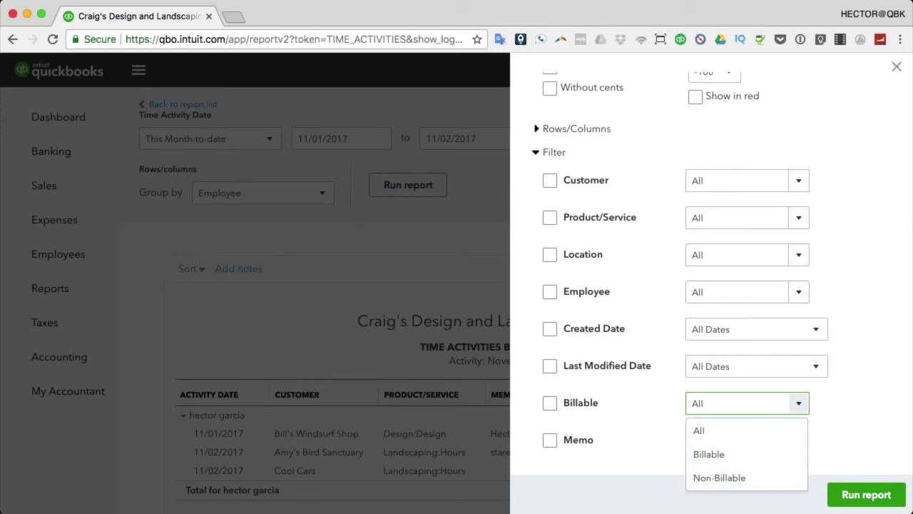
left_click(699, 430)
- Check the Customer filter unchanged, close the Customize panel, and return to the report list
left_click(799, 181)
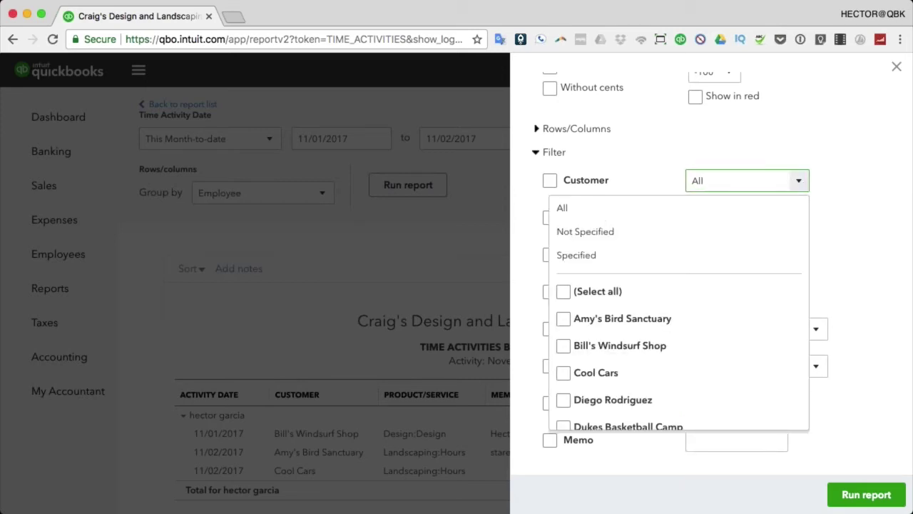
left_click(866, 190)
scroll(822, 265, "down", 1)
scroll(822, 265, "up", 4)
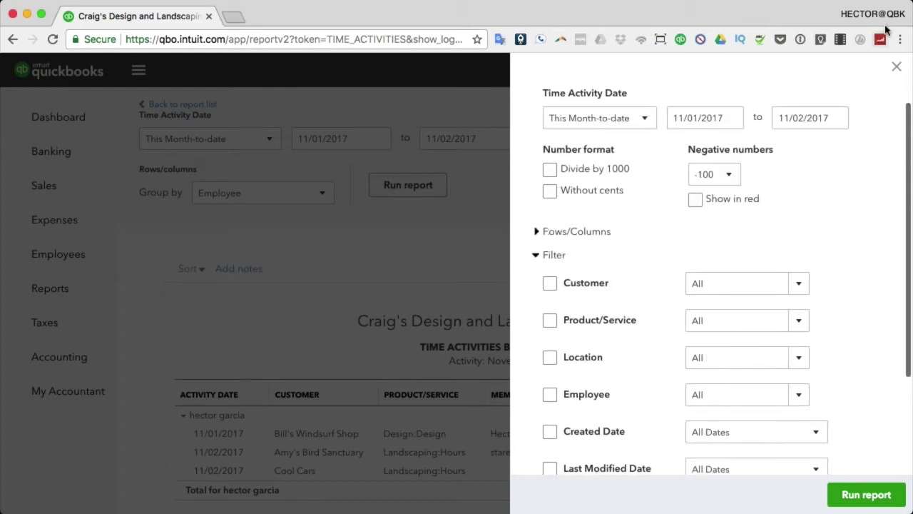
left_click(897, 67)
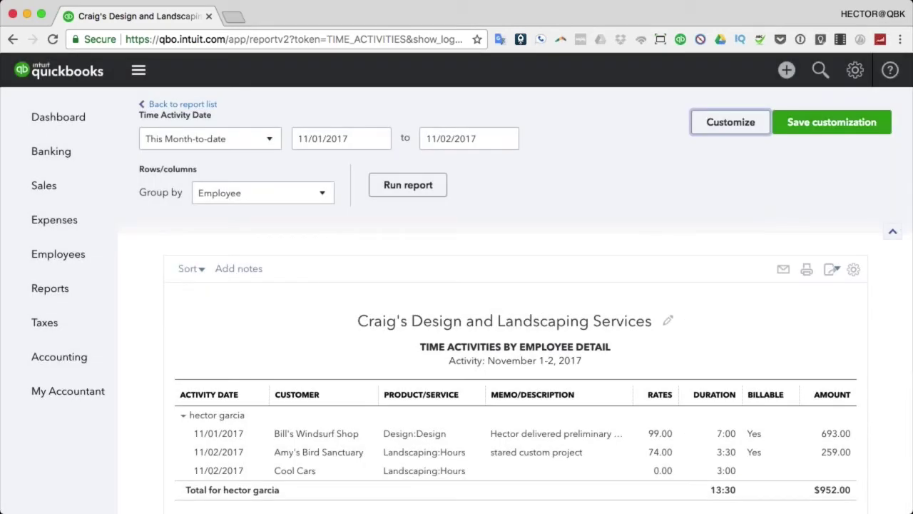
left_click(183, 104)
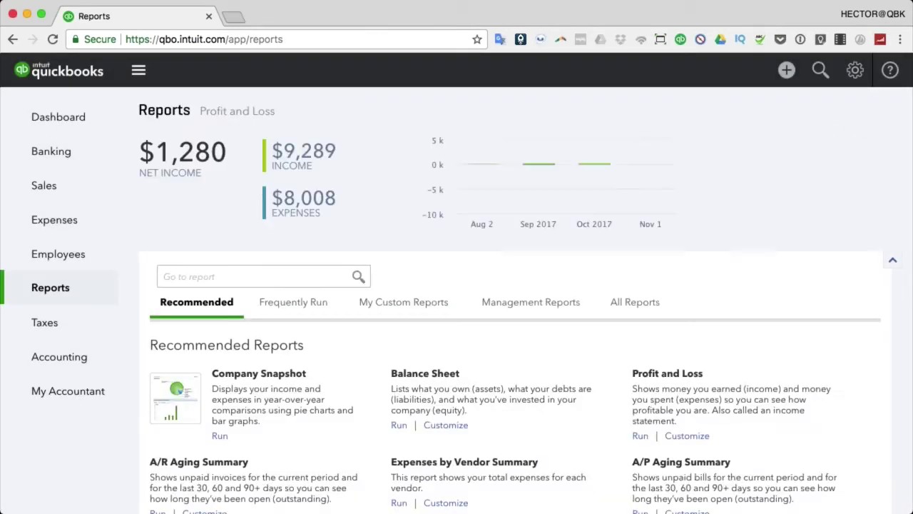
- Start a new invoice billed to Amy's Bird Sanctuary
left_click(789, 71)
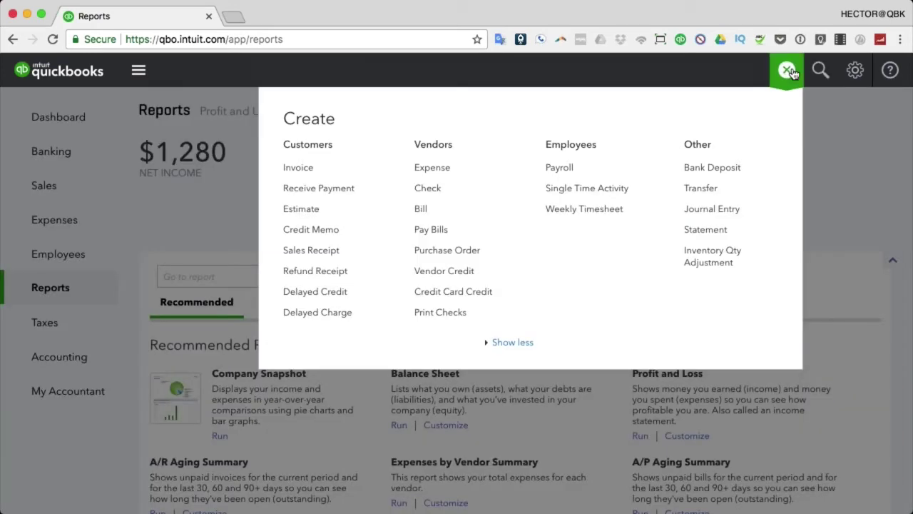
left_click(790, 70)
left_click(786, 70)
left_click(301, 168)
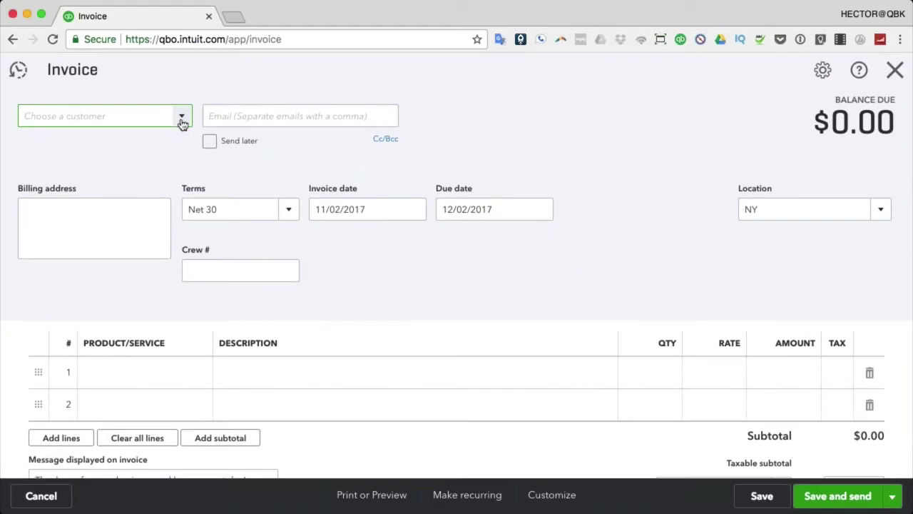
left_click(182, 117)
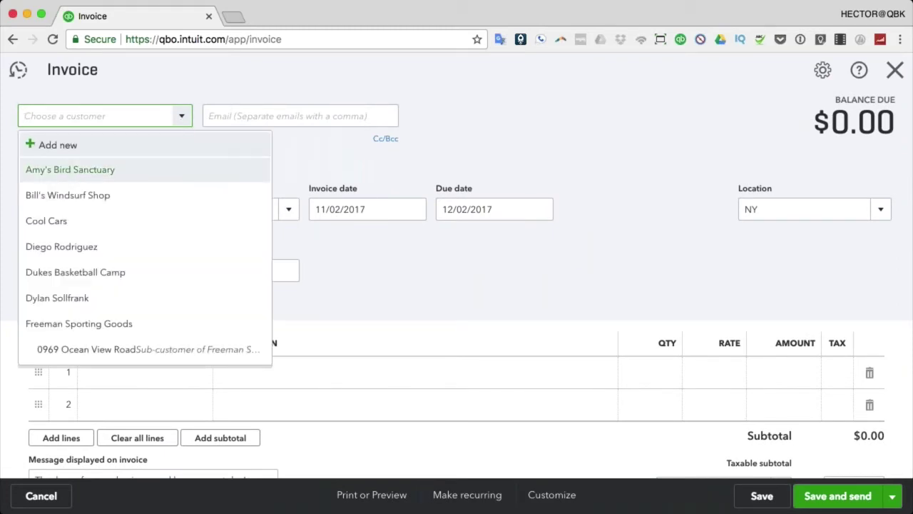
left_click(78, 176)
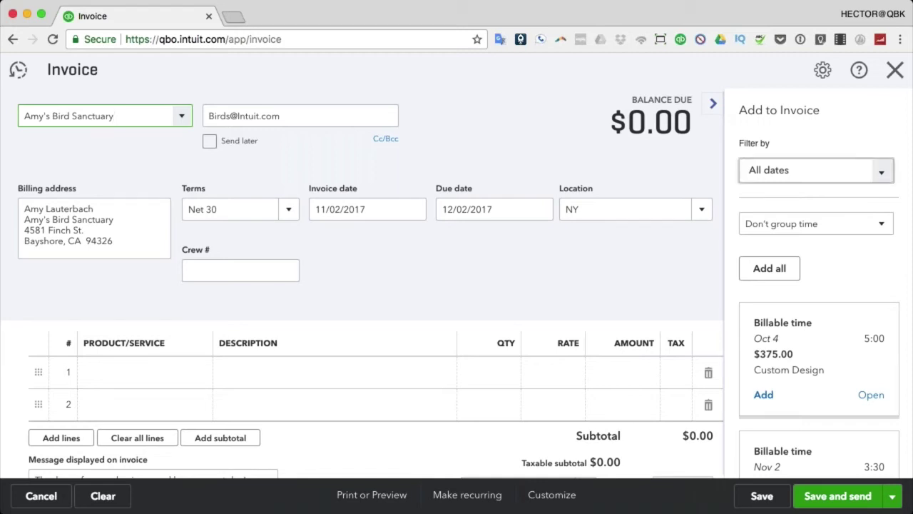
- Add the Oct 4 billable time ($375.00) to the invoice, review it, then clear the invoice
scroll(817, 286, "down", 2)
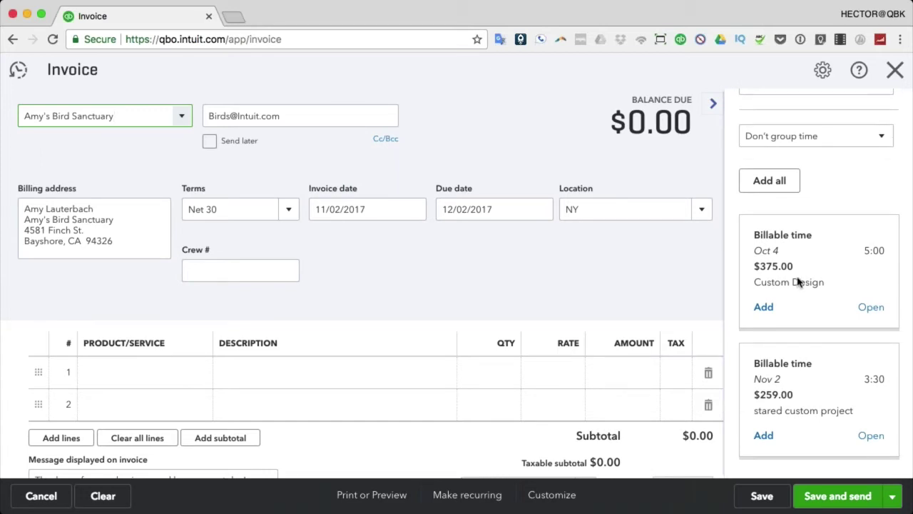
left_click(765, 307)
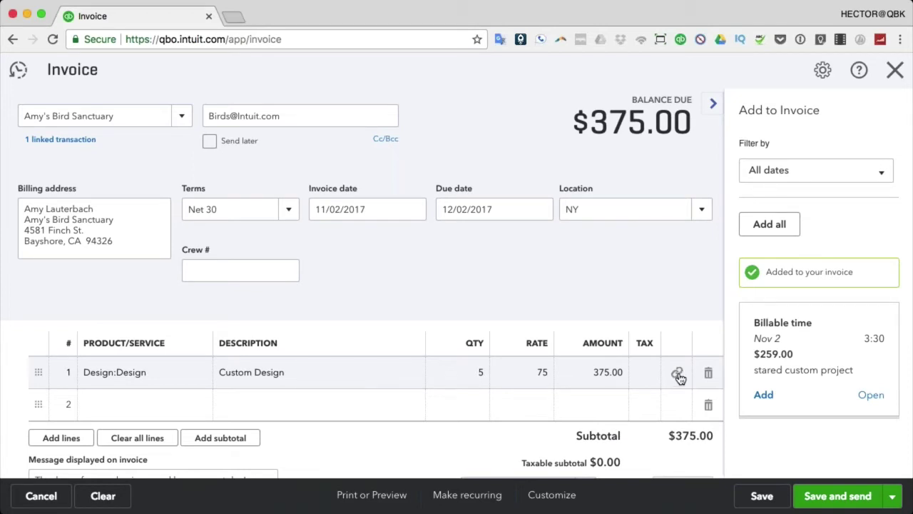
left_click(678, 376)
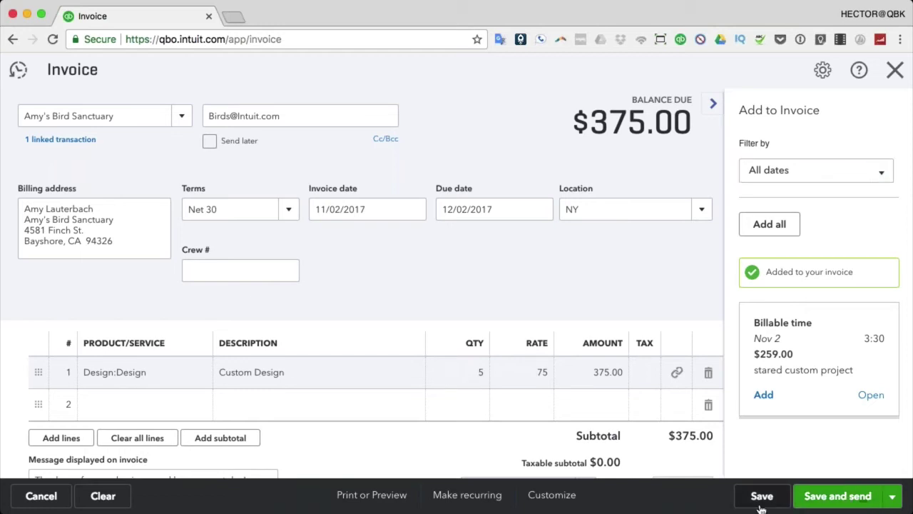
left_click(103, 496)
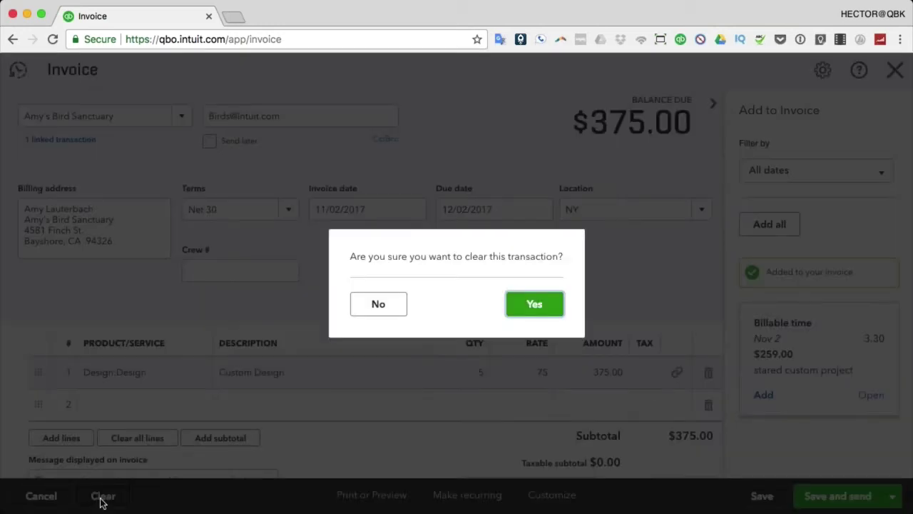
- Confirm clearing the invoice and choose Amy's Bird Sanctuary again as the customer
left_click(534, 306)
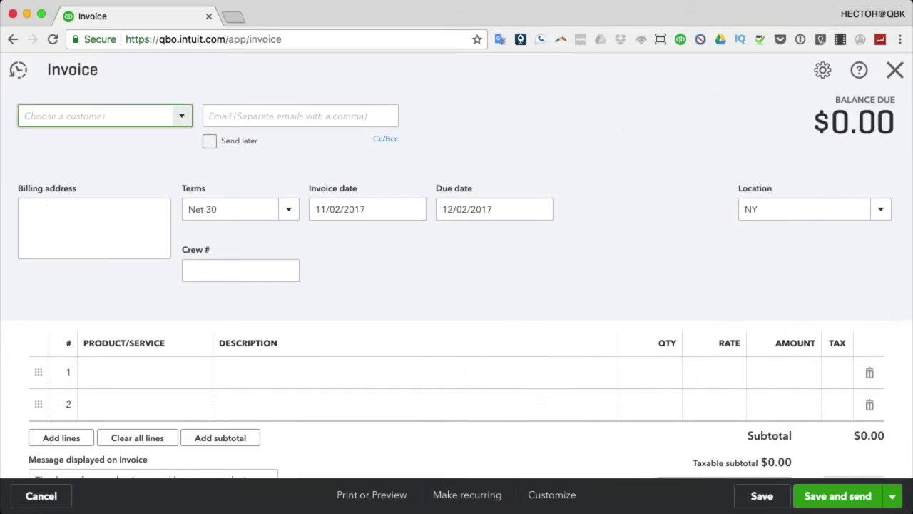
type("am")
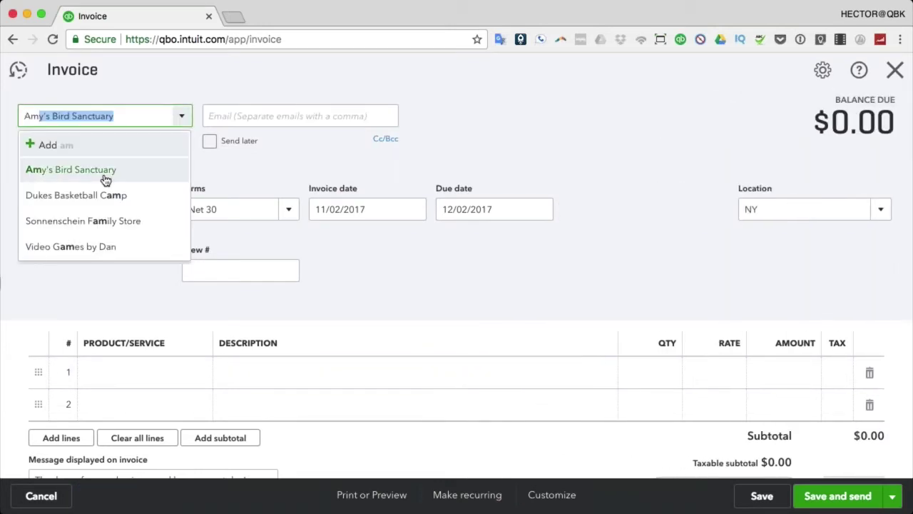
left_click(107, 172)
scroll(819, 285, "down", 3)
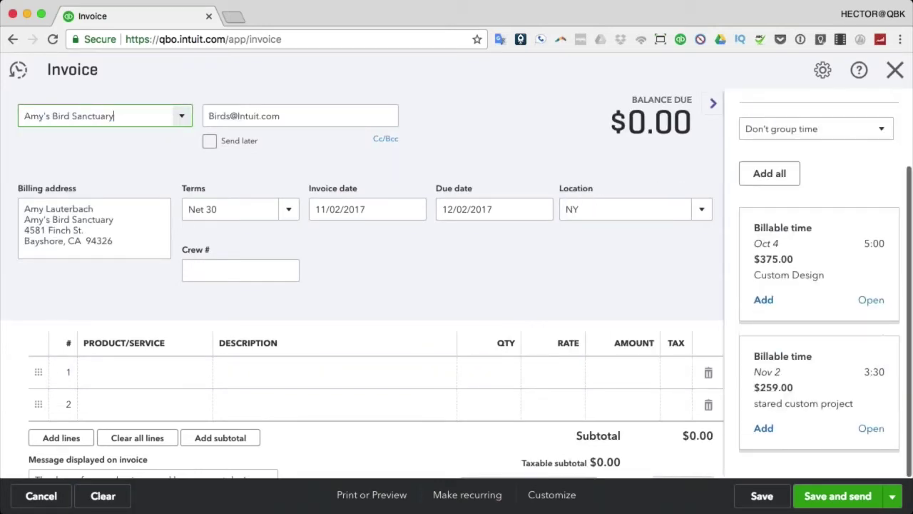
left_click_drag(754, 275, 826, 276)
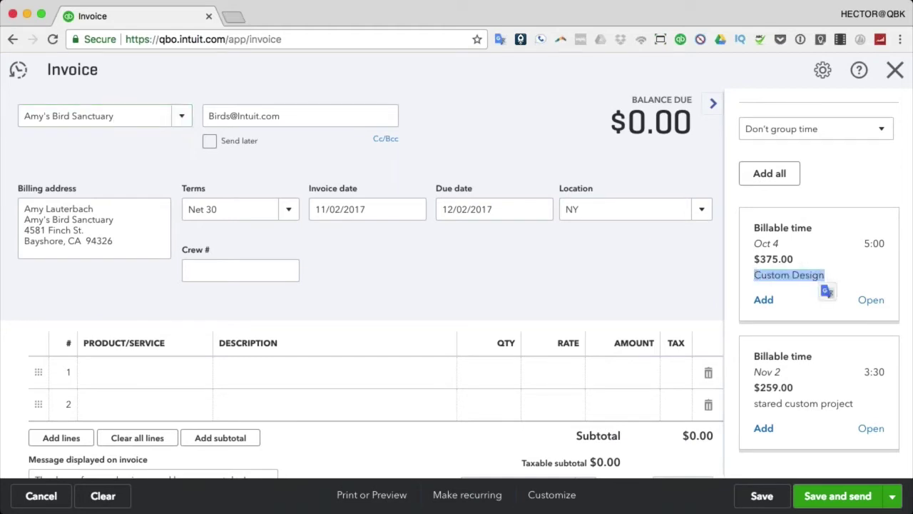
left_click_drag(758, 403, 854, 404)
- Group billable time by service and add the Time: Design charge to the invoice
left_click(785, 127)
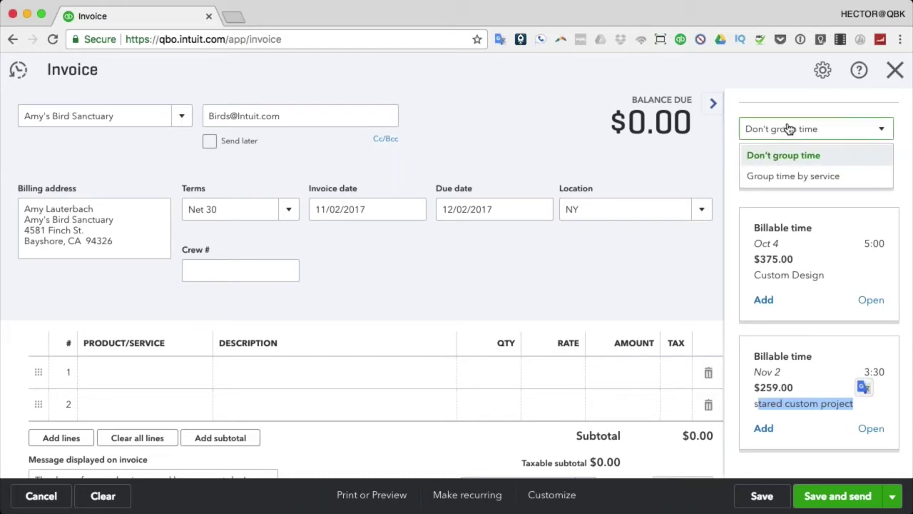
left_click(806, 183)
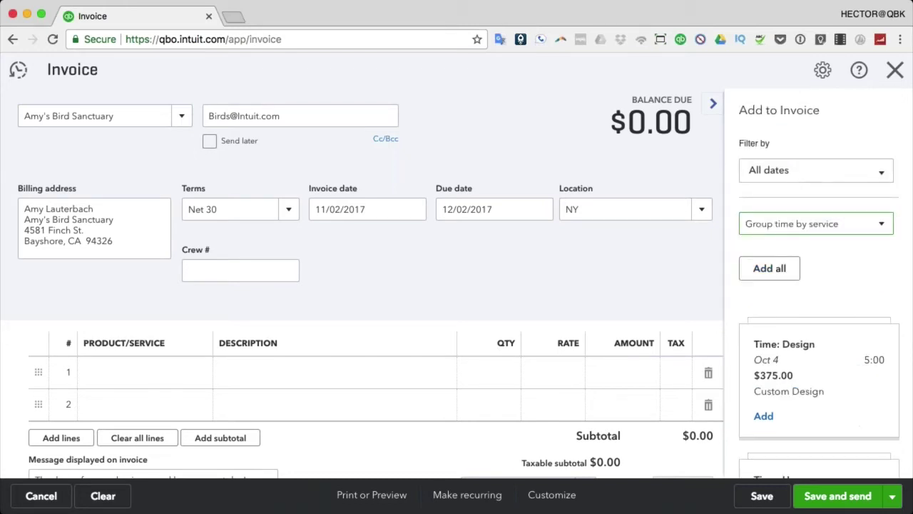
scroll(820, 306, "down", 2)
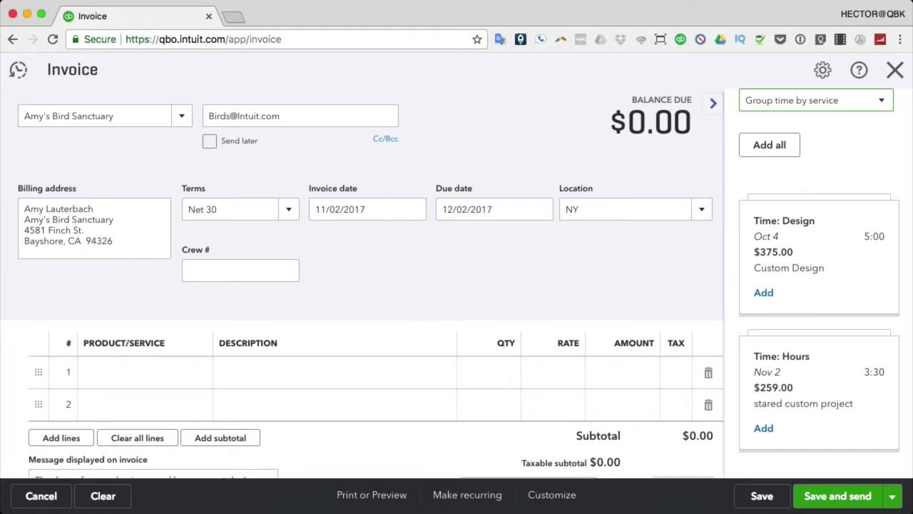
scroll(820, 285, "up", 3)
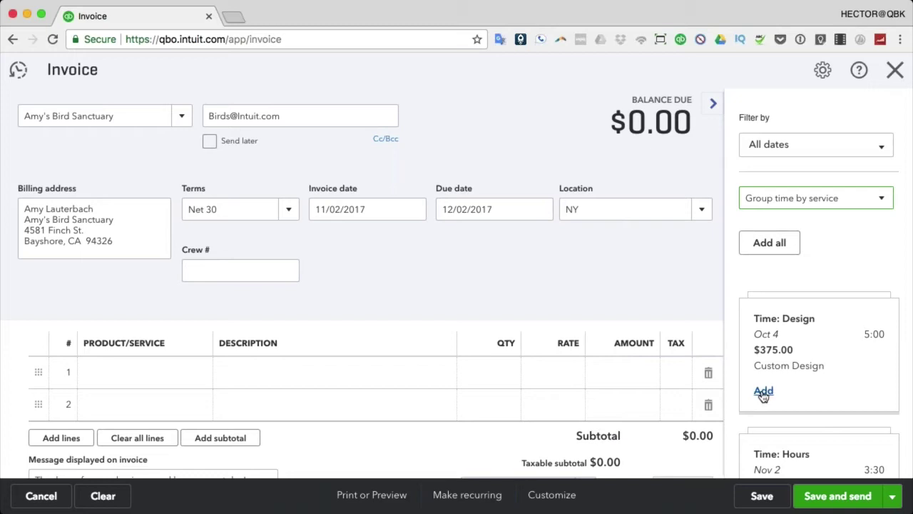
left_click(762, 391)
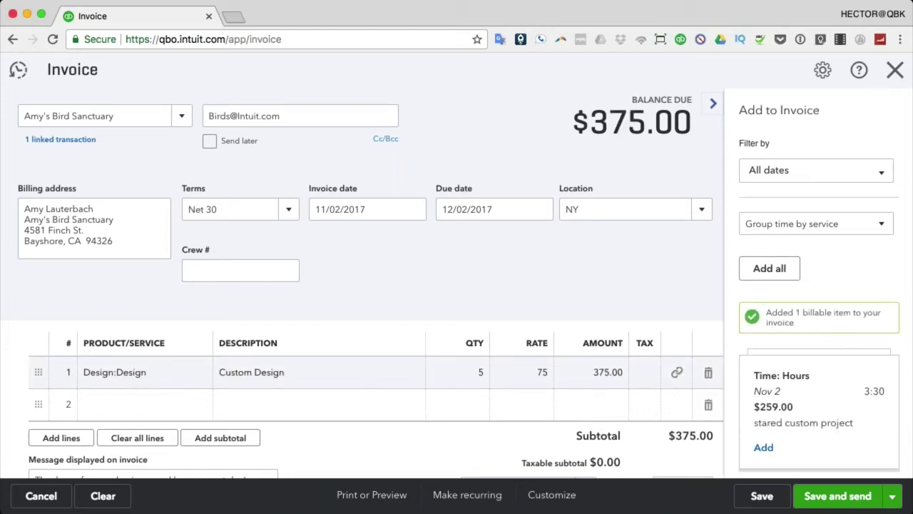
- Try a Custom date filter, then close the invoice and discard it unsaved
scroll(819, 285, "down", 1)
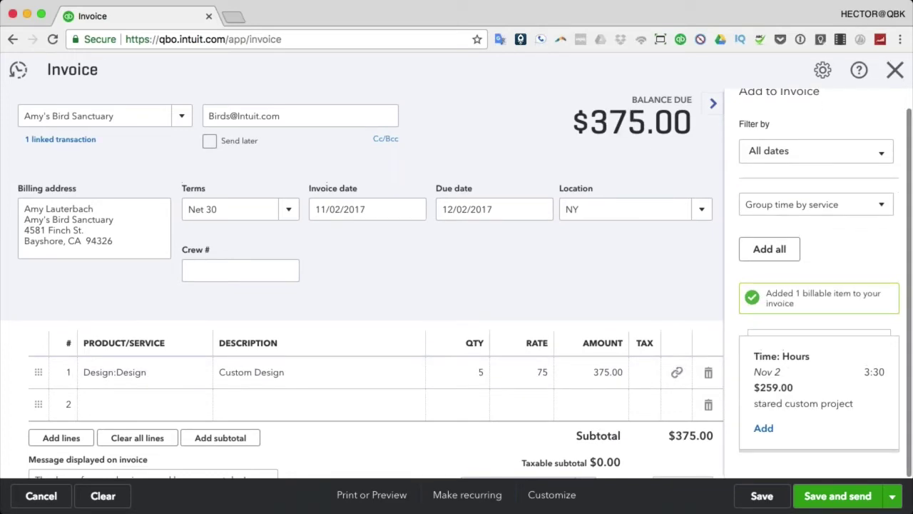
left_click(848, 148)
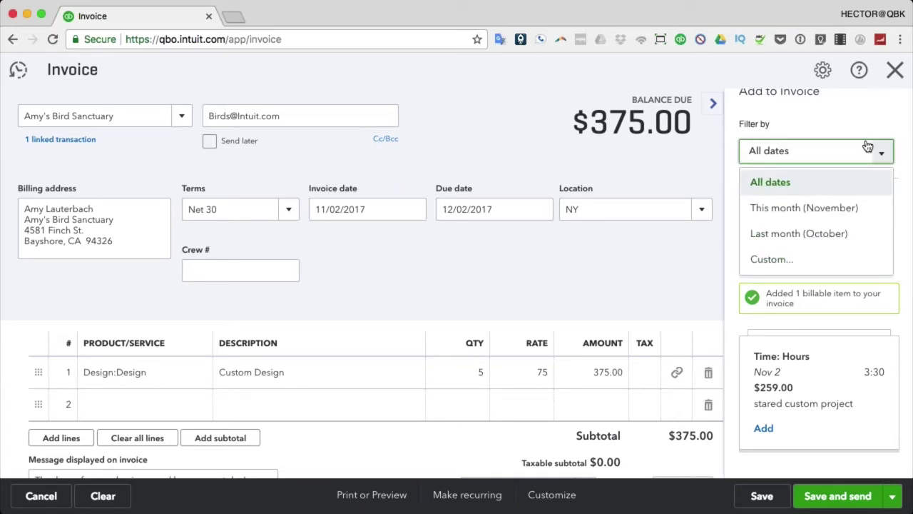
left_click(793, 260)
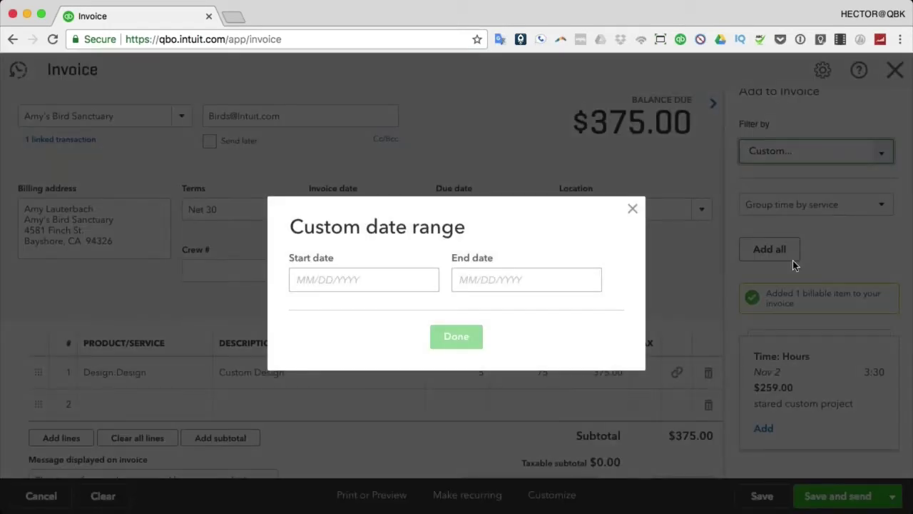
key("Escape")
left_click(895, 69)
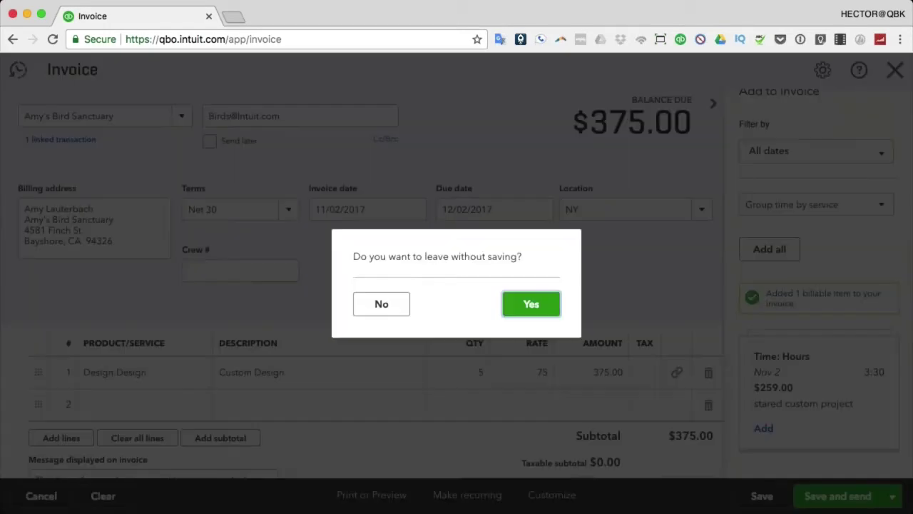
left_click(520, 306)
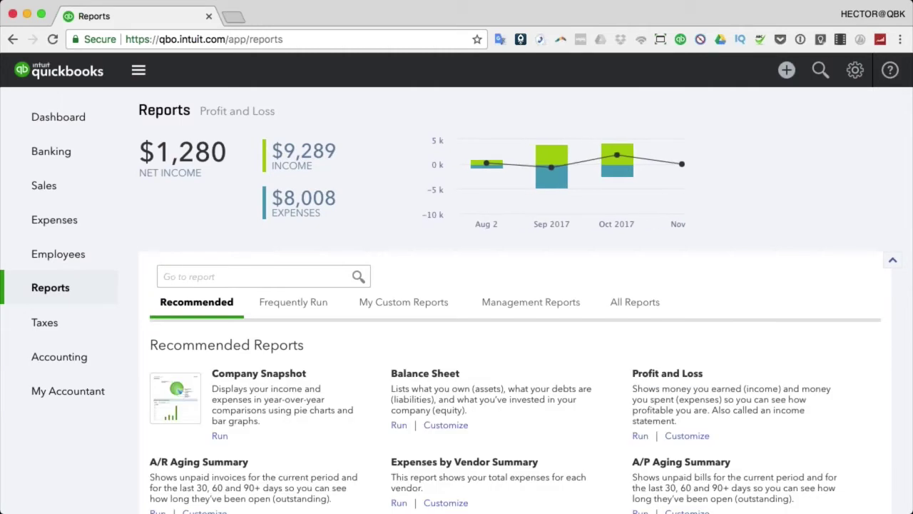
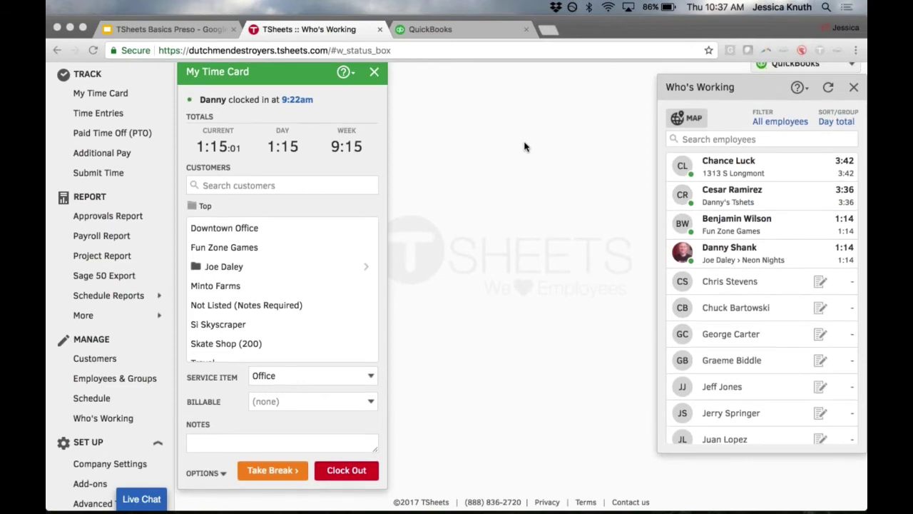
scroll(524, 147, "up", 2)
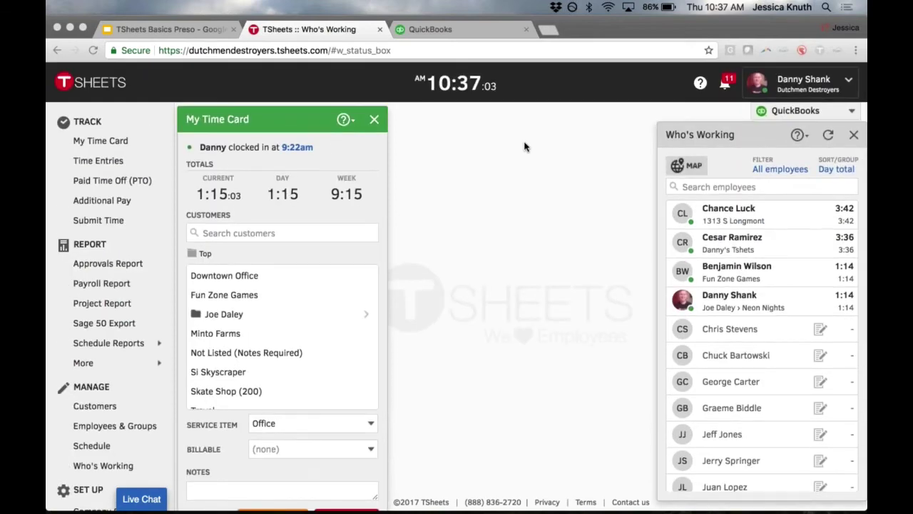
scroll(525, 147, "down", 1)
scroll(524, 147, "up", 1)
scroll(519, 258, "down", 2)
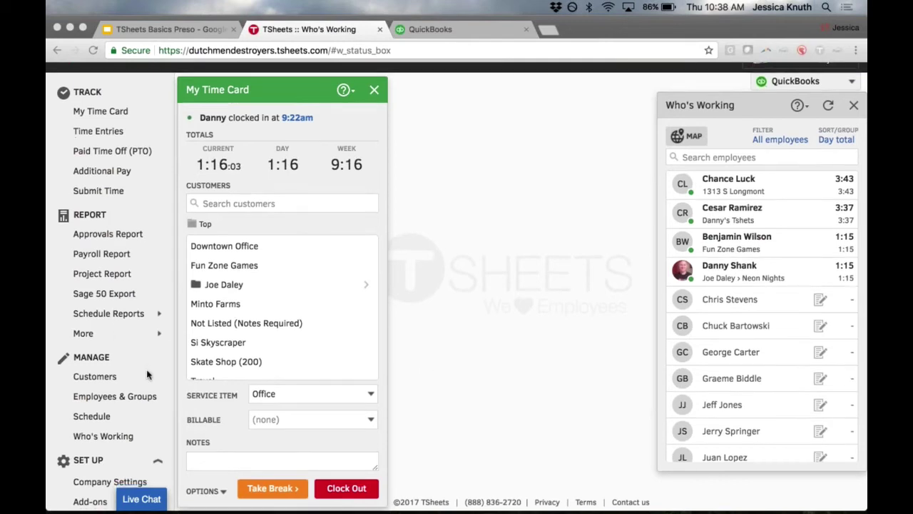
scroll(128, 372, "down", 1)
- Open the team schedule and look over the current week's shifts
left_click(99, 378)
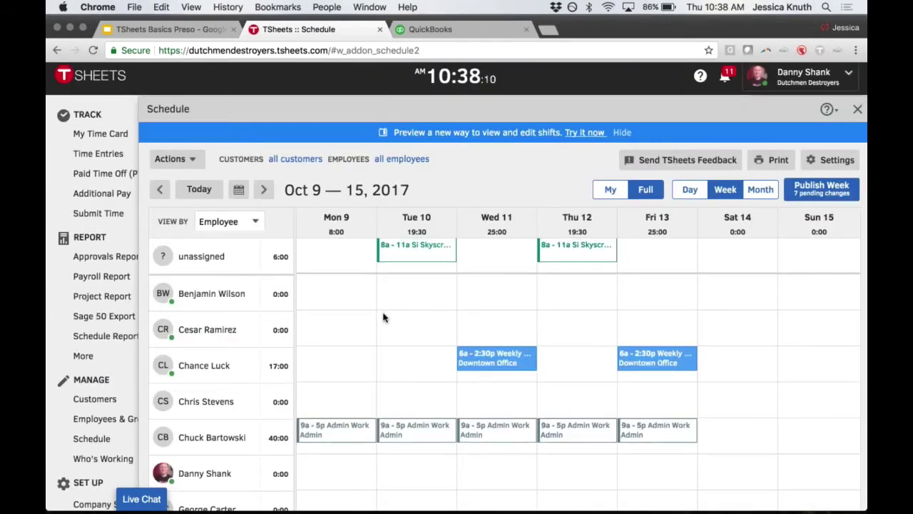
scroll(384, 316, "down", 1)
scroll(429, 278, "up", 2)
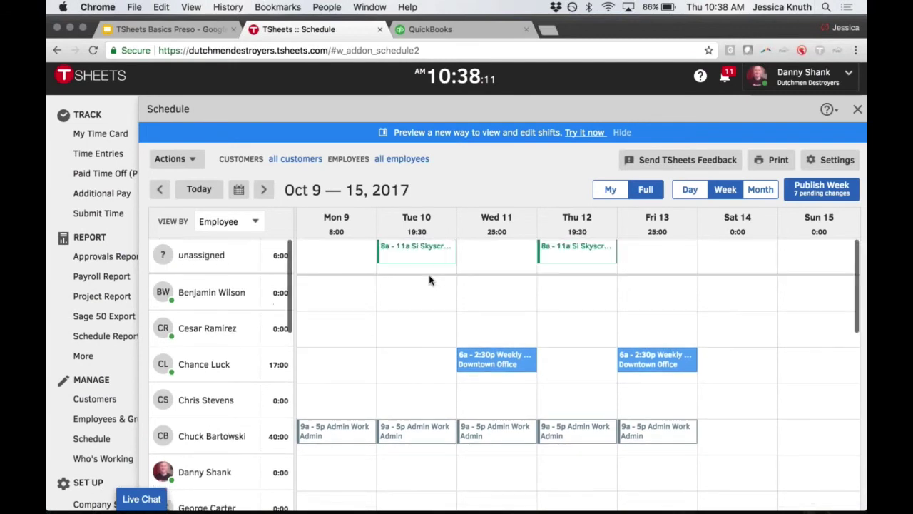
scroll(499, 321, "down", 3)
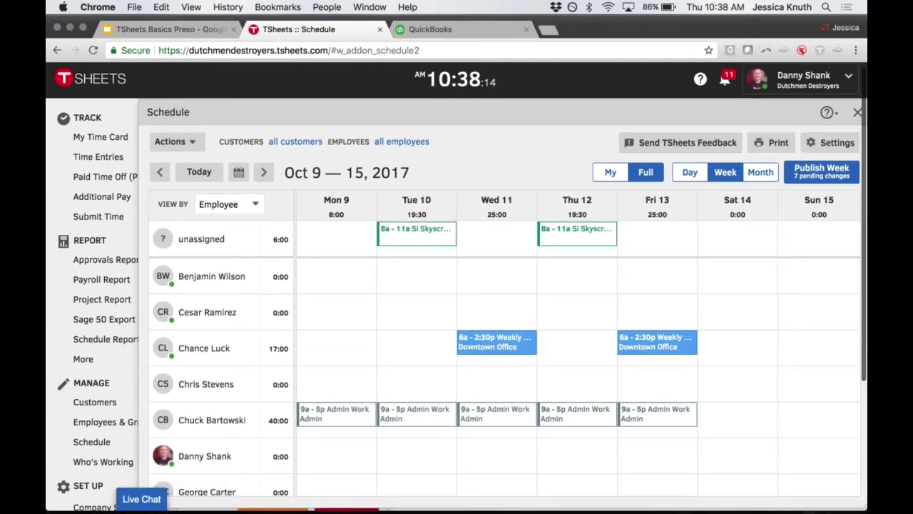
scroll(443, 81, "up", 1)
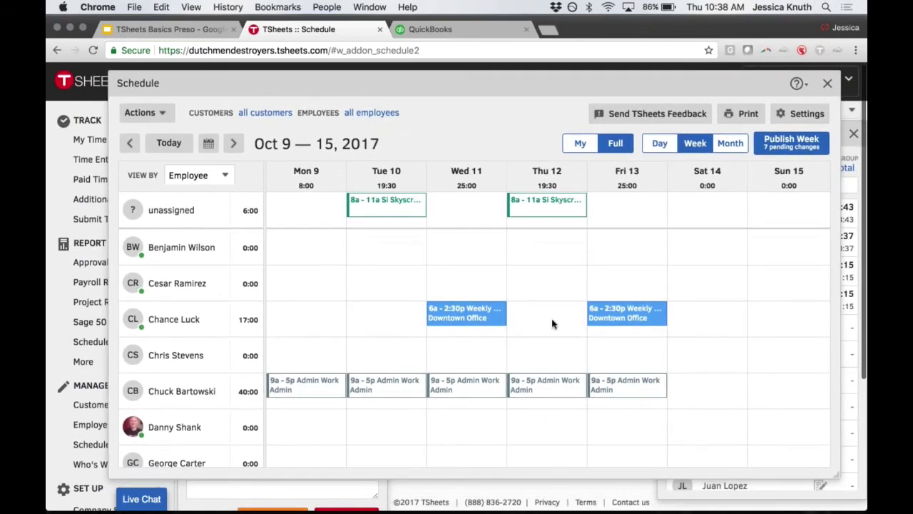
scroll(552, 324, "down", 1)
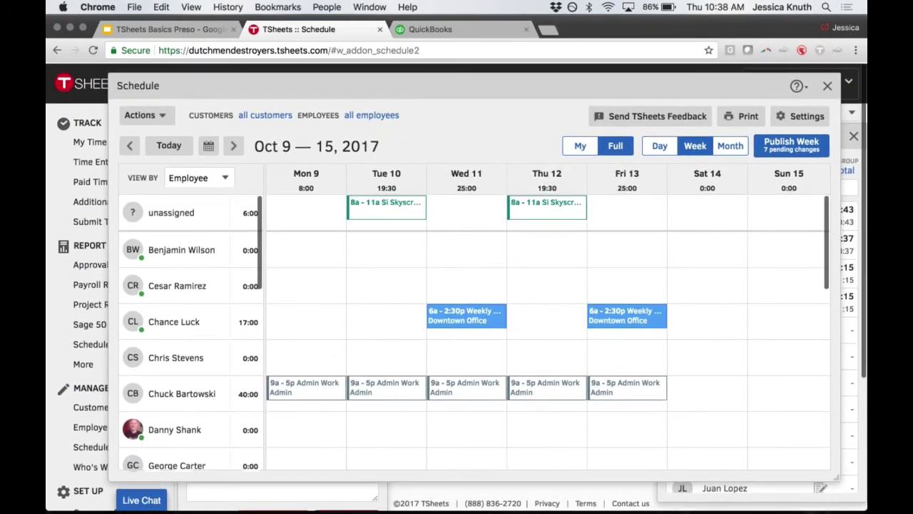
- Move the schedule to the week of Oct 30 — Nov 5, 2017
left_click(234, 143)
left_click(235, 144)
left_click(235, 144)
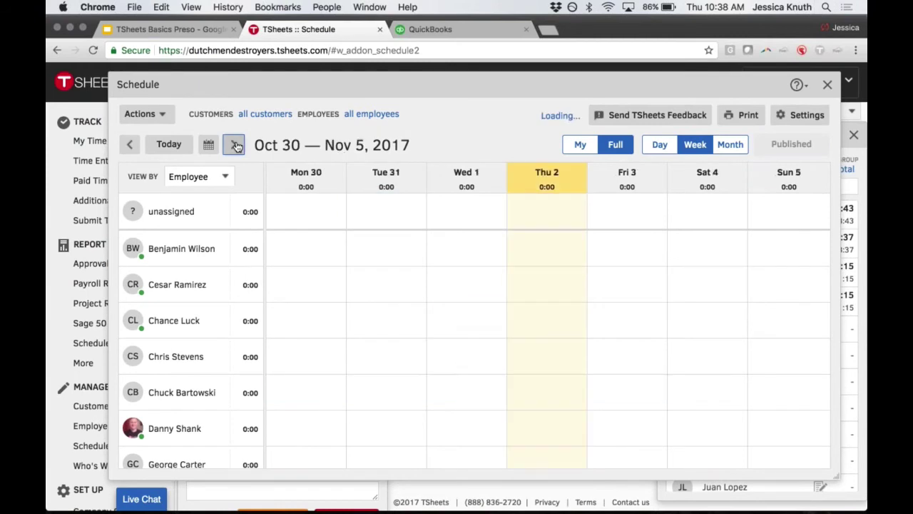
left_click(235, 144)
left_click(128, 146)
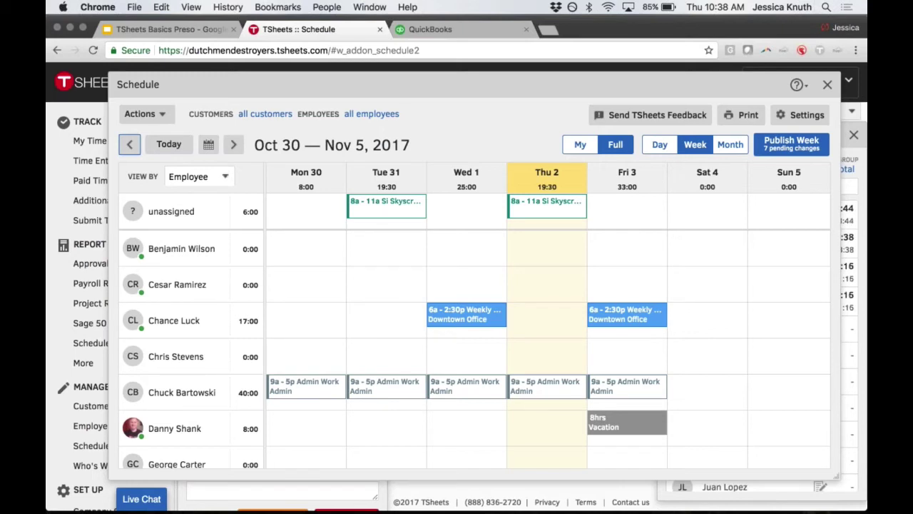
left_click(214, 178)
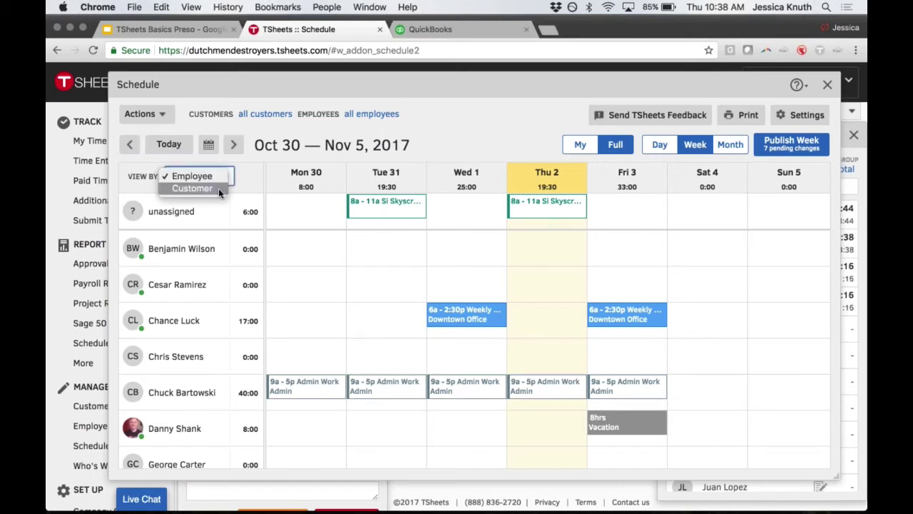
- Set View By to Customer and start a new shift in the Fri 3 column
left_click(218, 188)
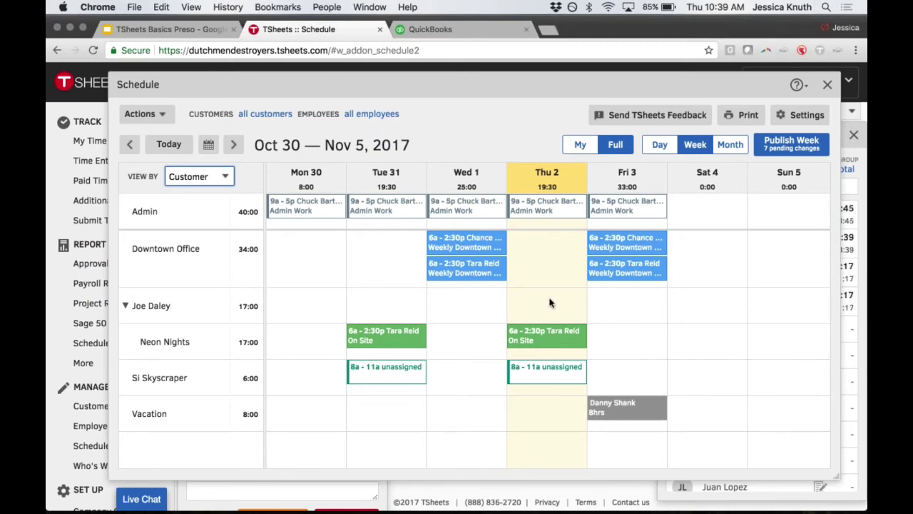
left_click(622, 304)
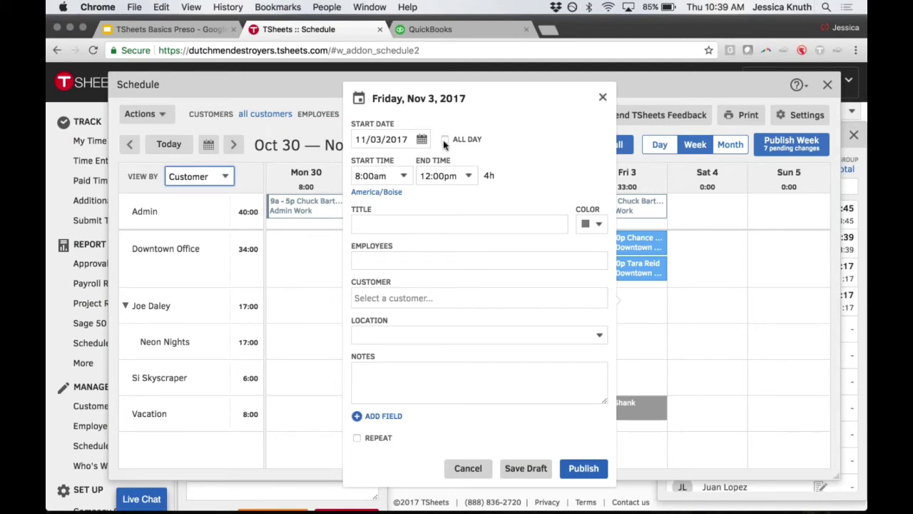
- Set the new Friday shift's start to 7:00am and end to 5:00pm (10h)
left_click(403, 175)
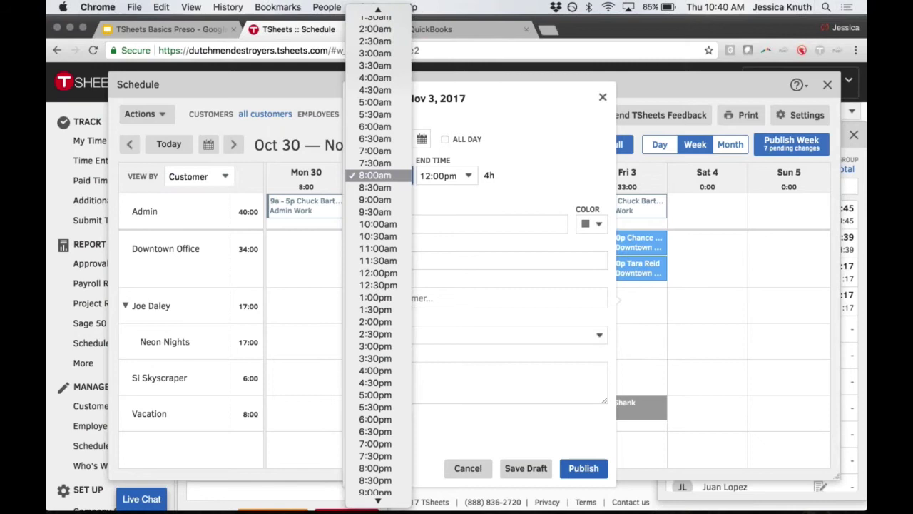
left_click(400, 154)
left_click(457, 176)
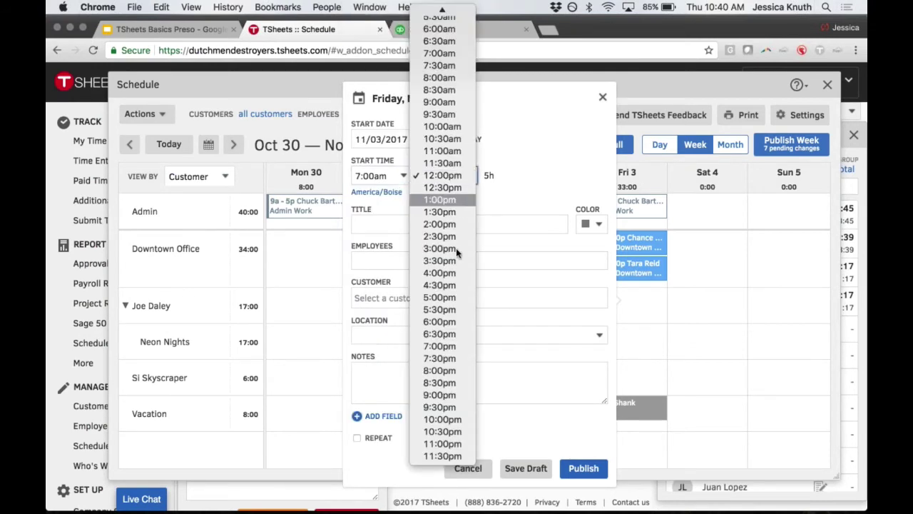
left_click(454, 297)
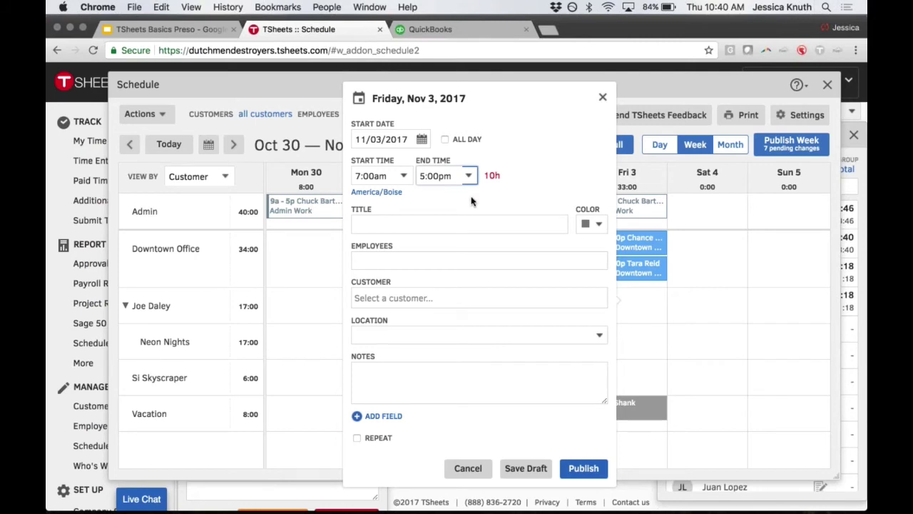
left_click(422, 222)
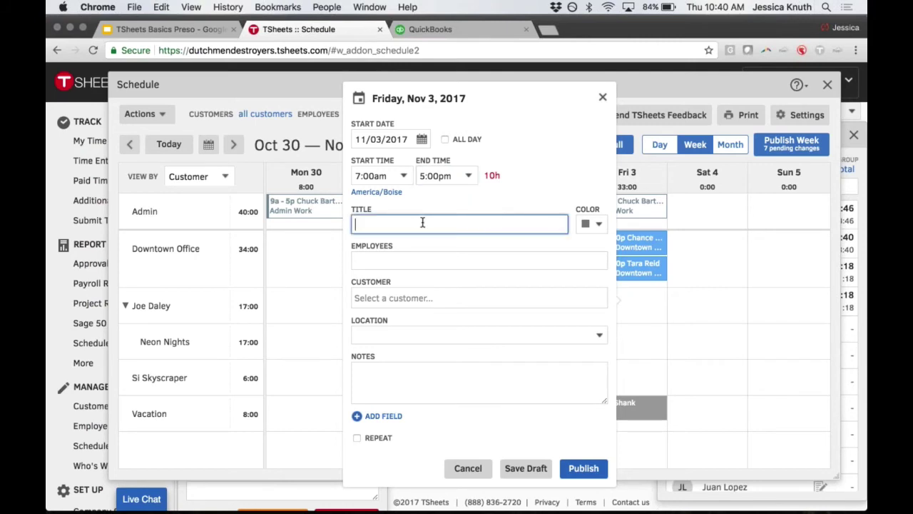
- Title the shift 'QB Power Hour' and colour it blue
type("QB Power Hour")
left_click(589, 226)
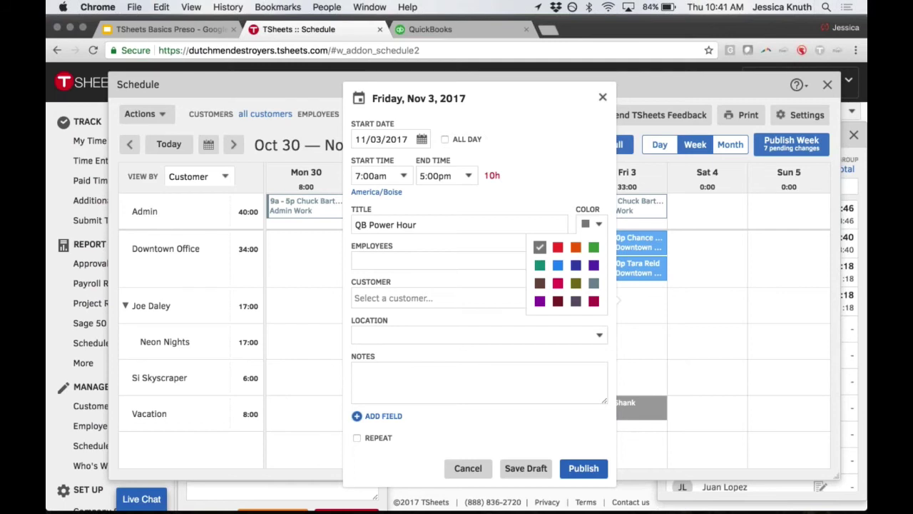
left_click(558, 265)
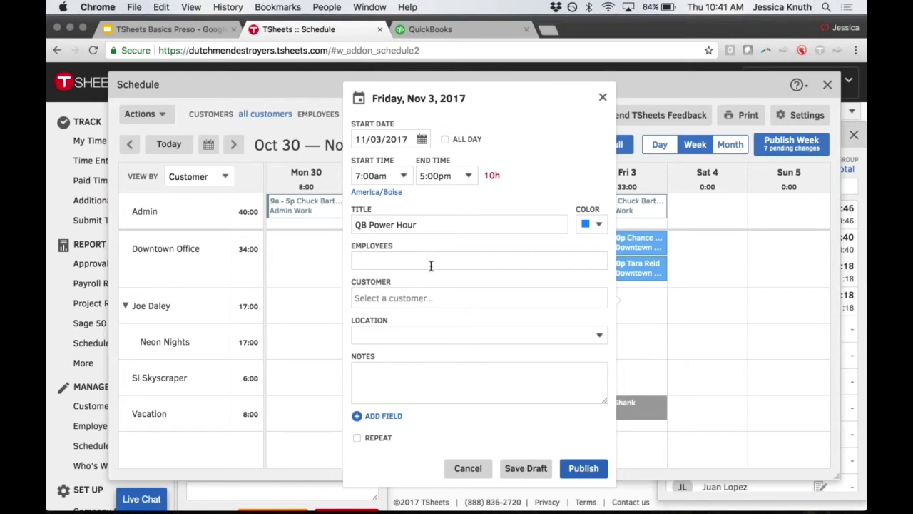
- Assign the shift to the Neon Nights customer
left_click(421, 300)
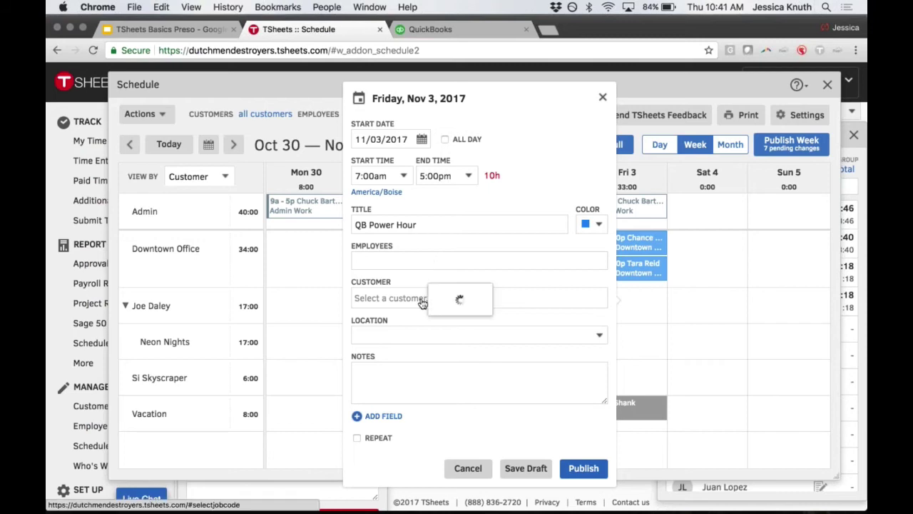
scroll(504, 391, "down", 1)
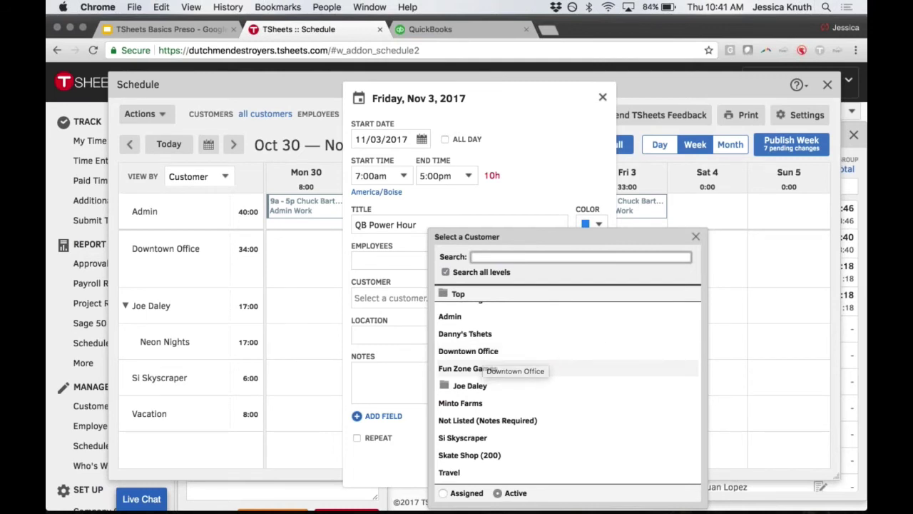
left_click(477, 386)
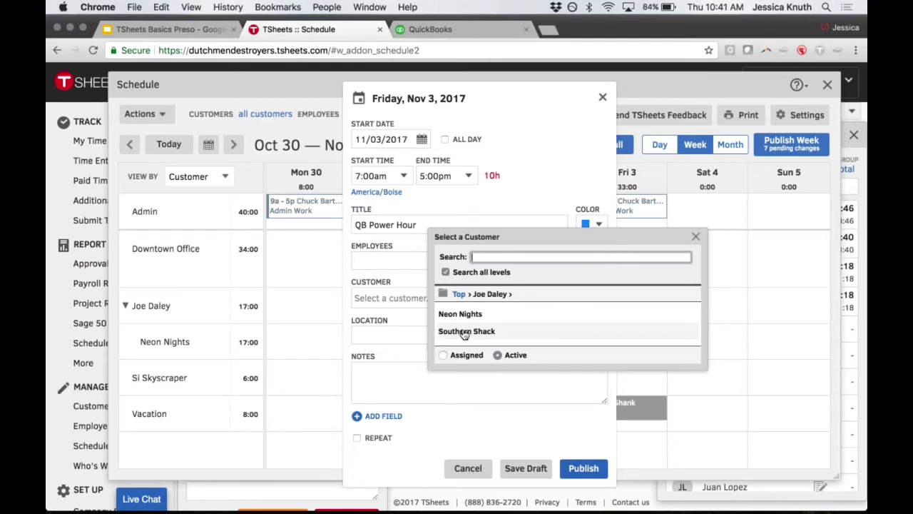
left_click(461, 314)
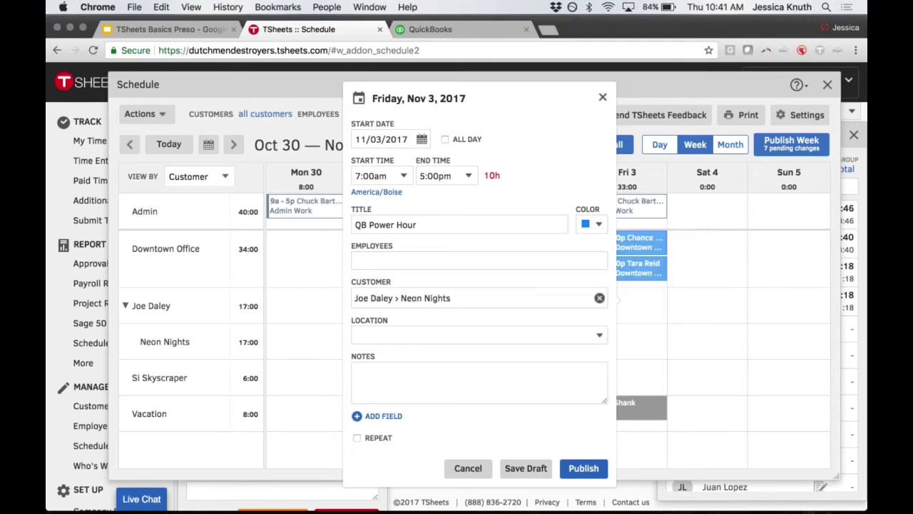
left_click(413, 335)
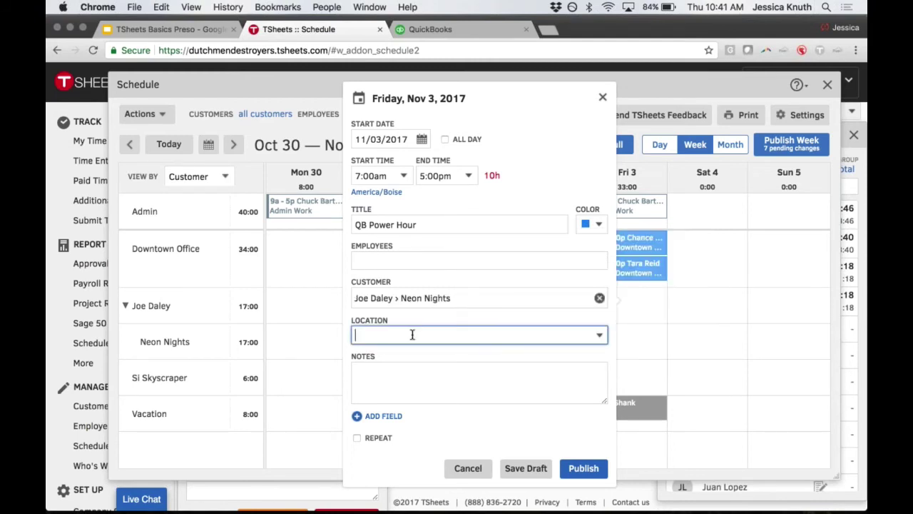
scroll(413, 335, "down", 1)
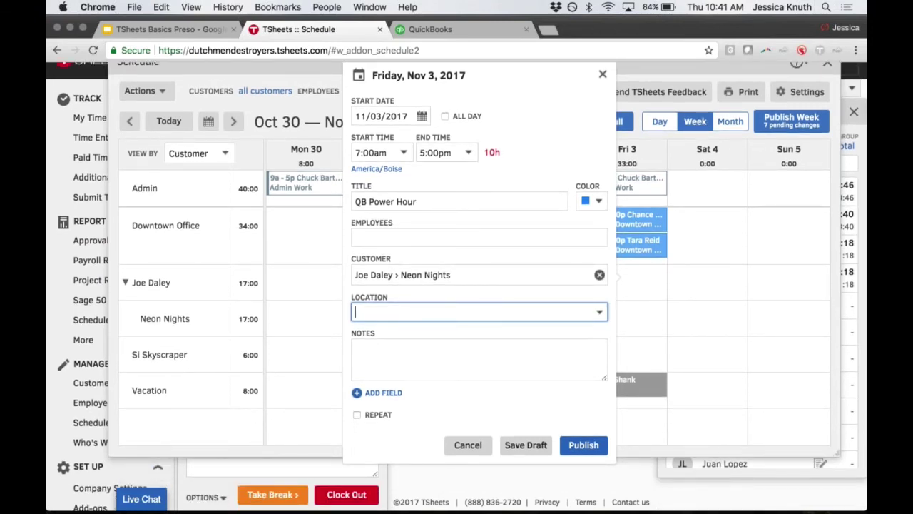
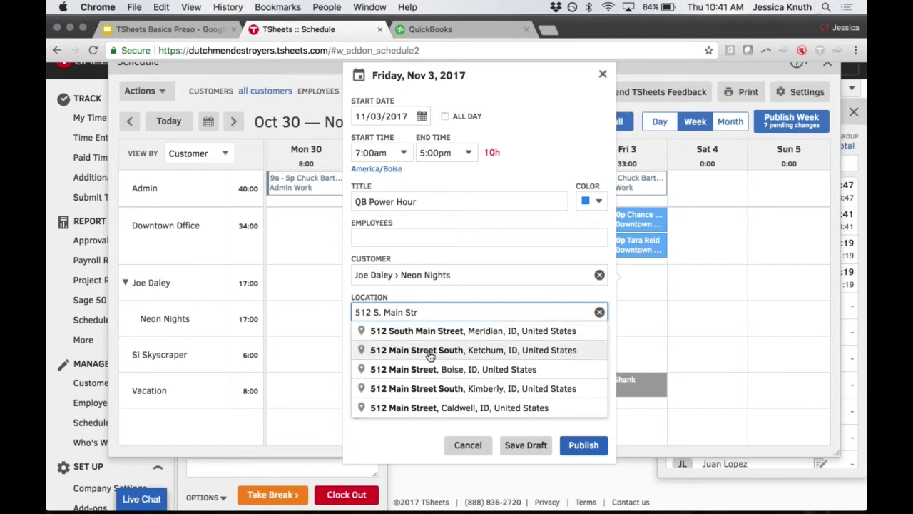
- Set the location to the Meridian, ID address, add note '-task 1', and save as draft
left_click(452, 338)
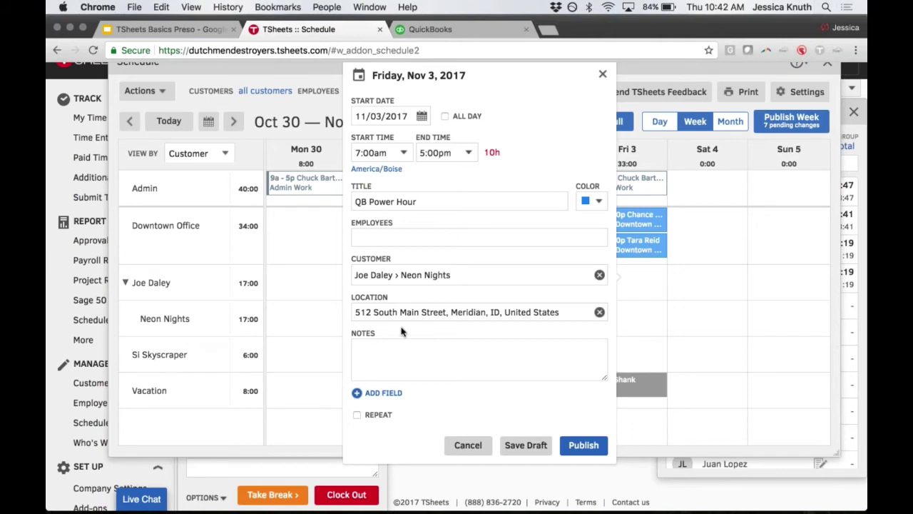
left_click(404, 351)
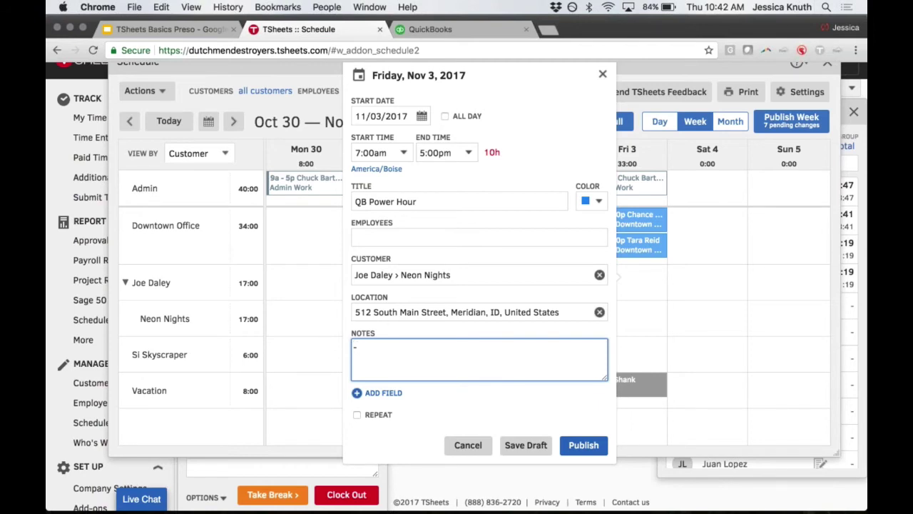
type("-task 1")
left_click(538, 445)
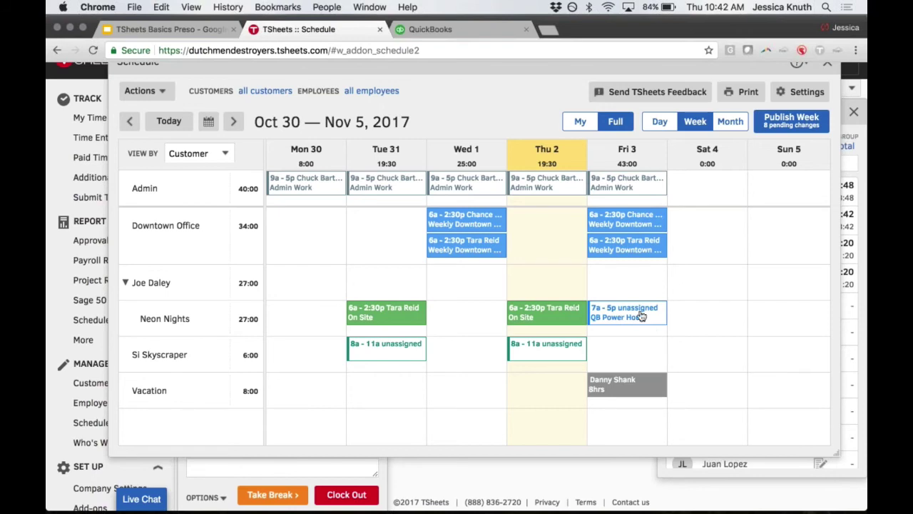
- Drag Fri's QB Power Hour to Si Skyscraper, Tue's Admin Work to Downtown Office, Mon's to Neon Nights
left_click_drag(642, 317, 646, 347)
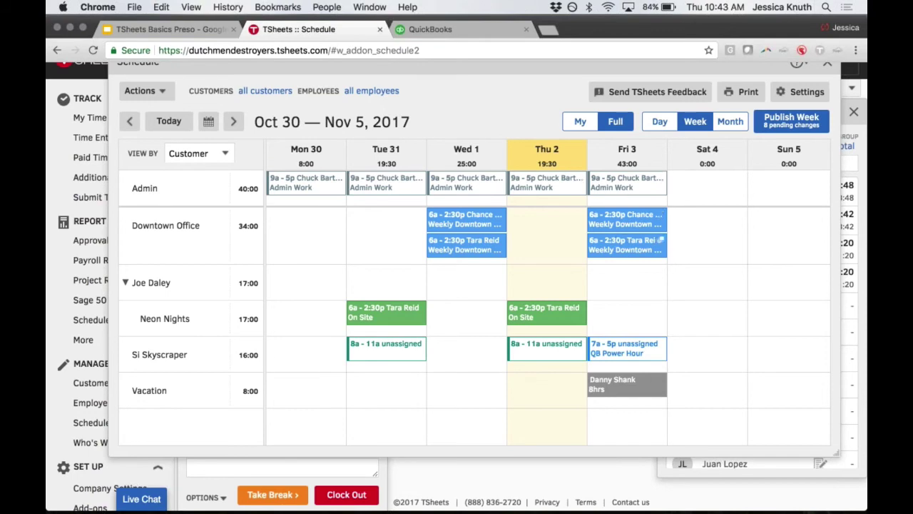
scroll(579, 178, "up", 1)
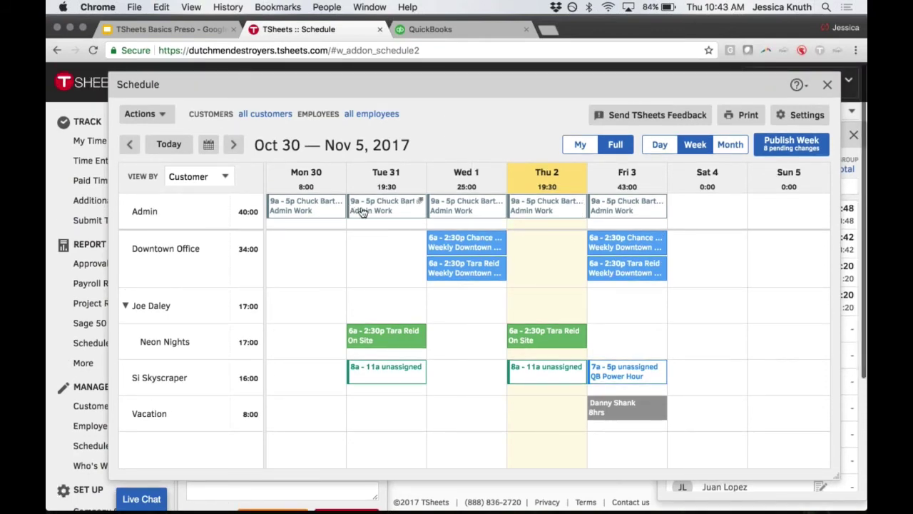
left_click_drag(363, 210, 379, 243)
left_click_drag(295, 223, 286, 336)
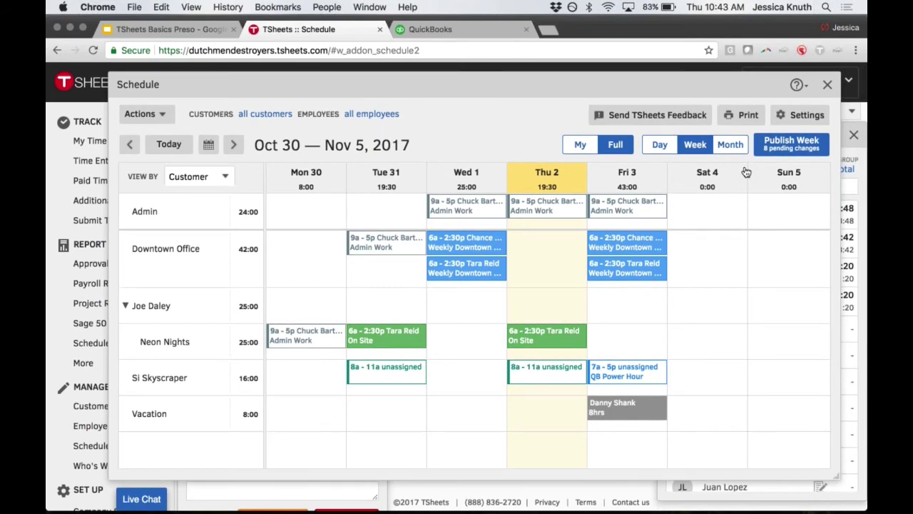
- Publish the pending shift changes for Oct 30 — Nov 5, 2017
left_click(792, 143)
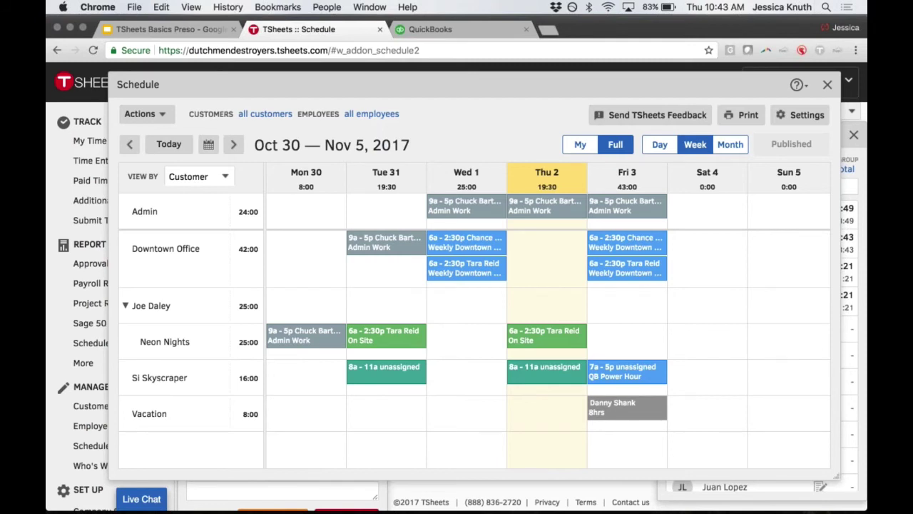
left_click(660, 145)
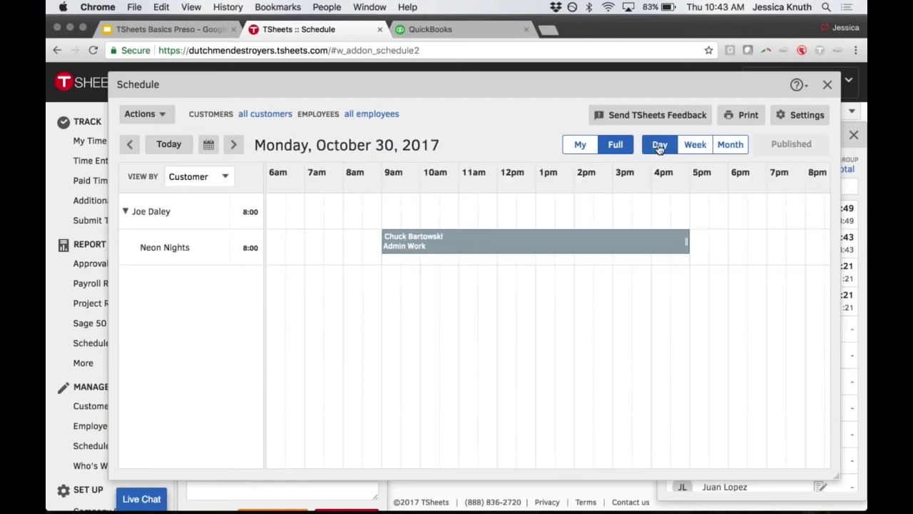
left_click(693, 146)
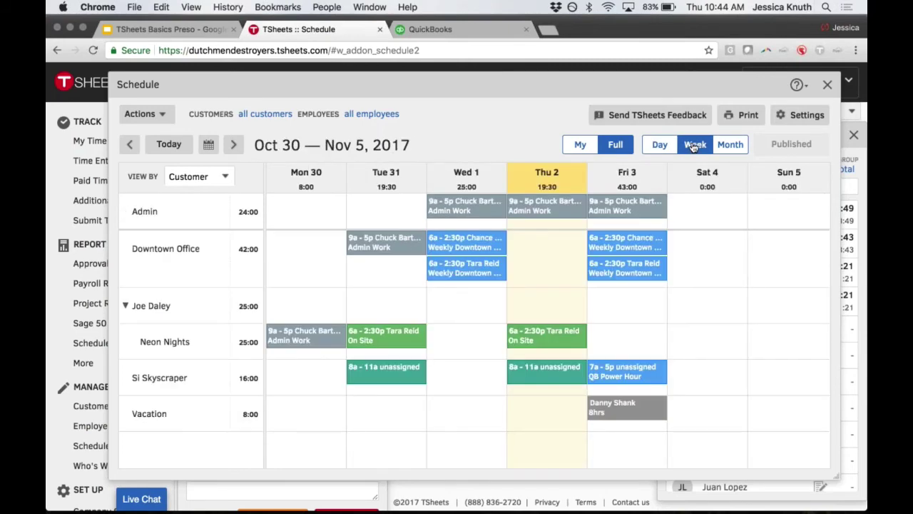
left_click(732, 147)
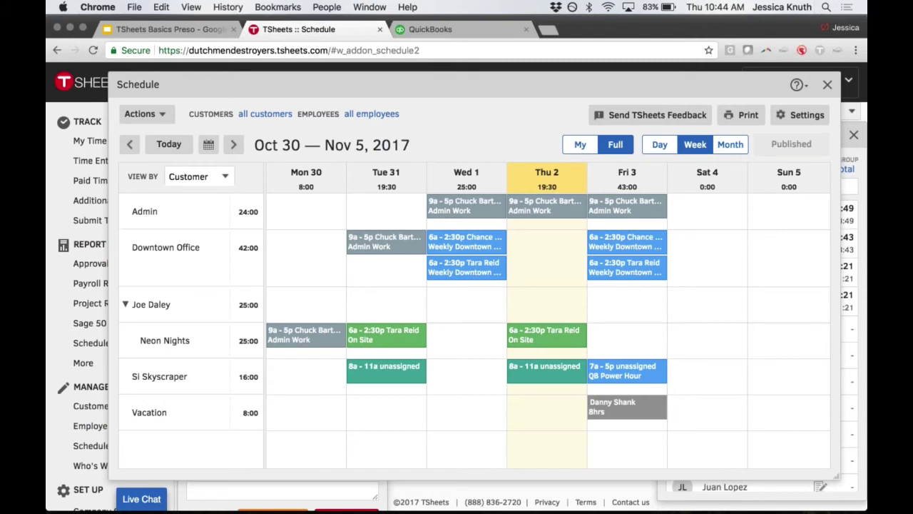
left_click(167, 119)
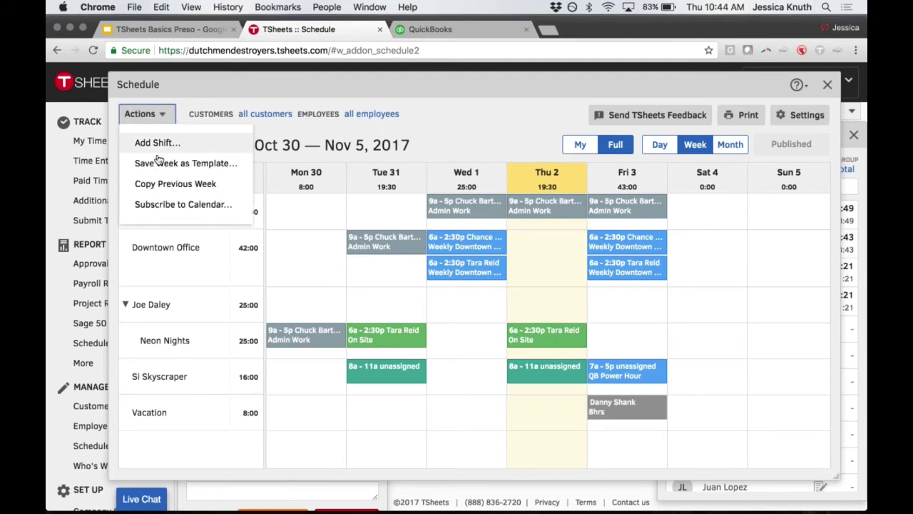
left_click(157, 204)
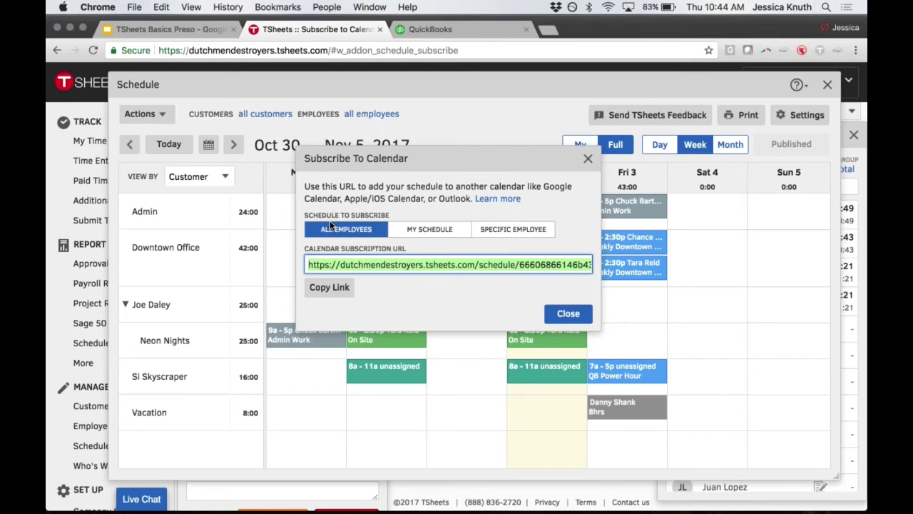
left_click(588, 158)
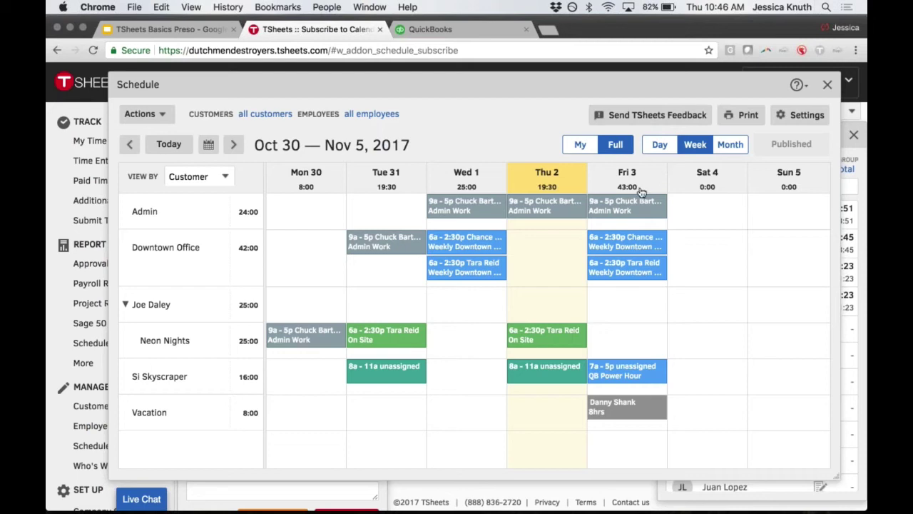
left_click(612, 309)
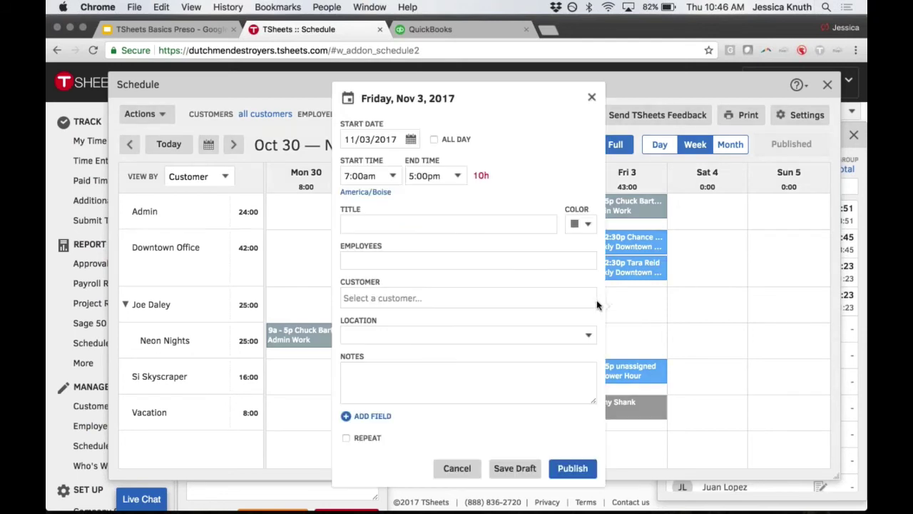
left_click(404, 298)
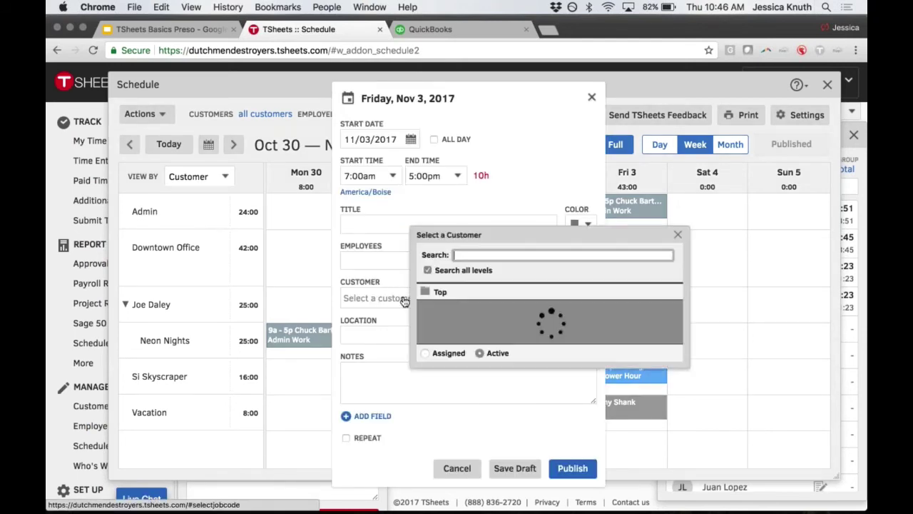
scroll(476, 377, "down", 1)
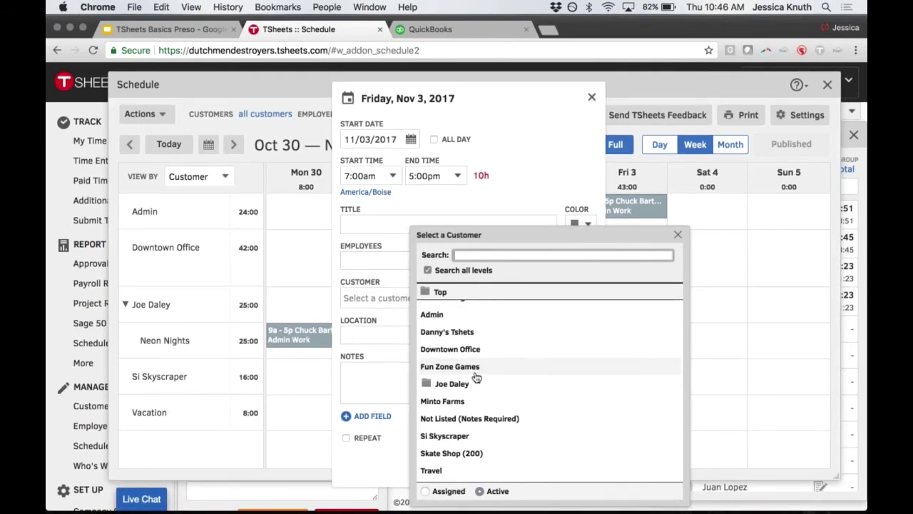
left_click(598, 255)
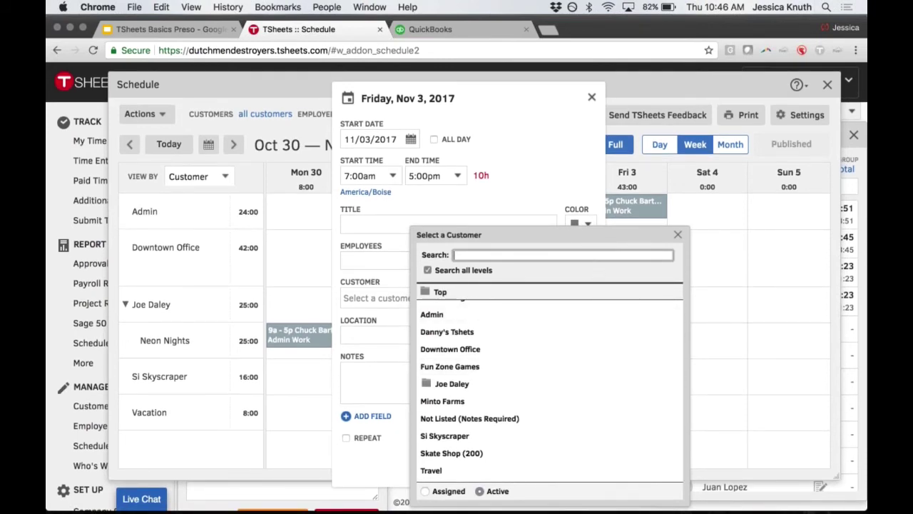
key("Escape")
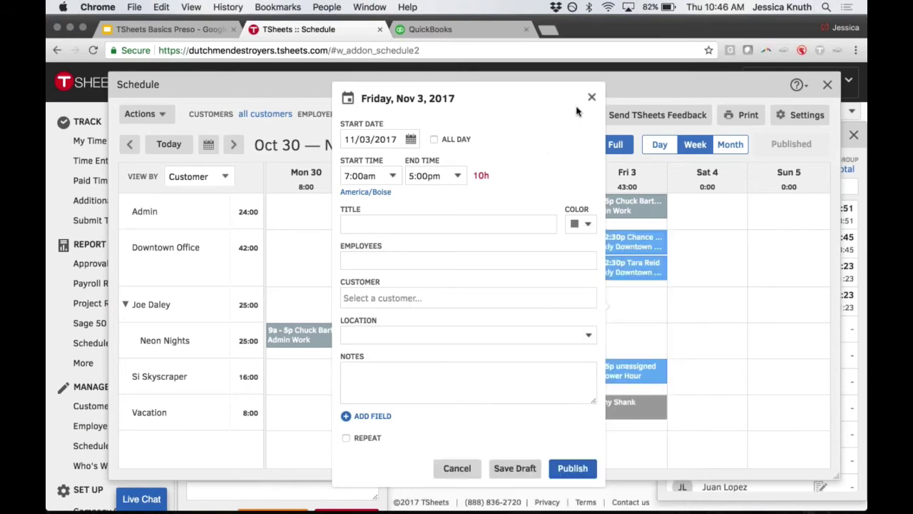
left_click(592, 97)
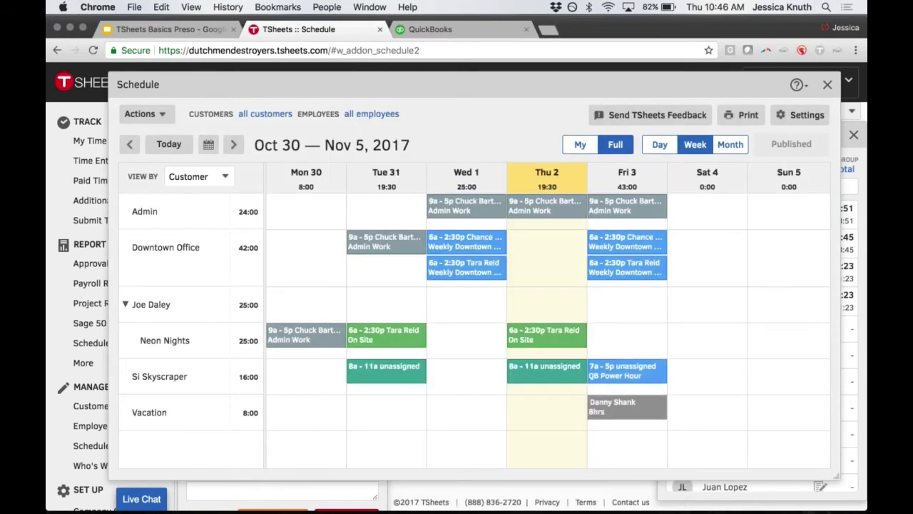
- Close the Schedule window and review the dashboard's time card and who's working panels
left_click(827, 87)
scroll(549, 236, "down", 3)
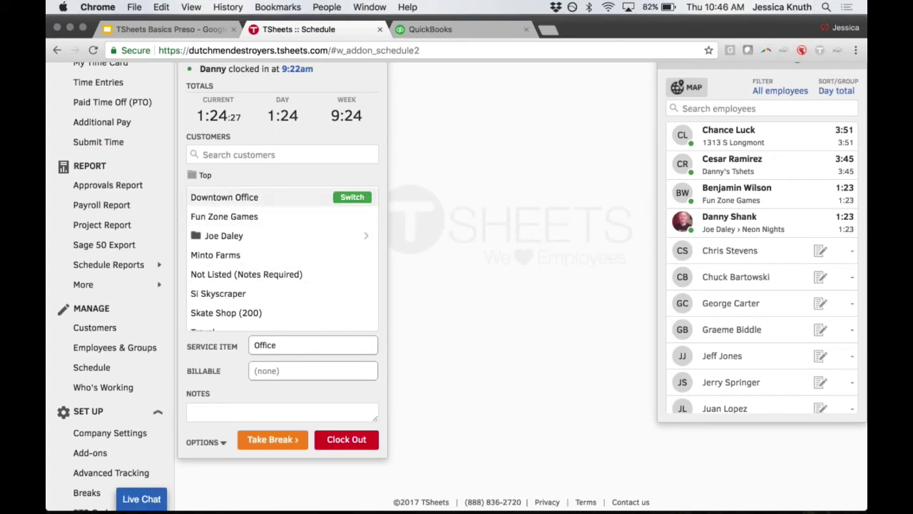
scroll(285, 221, "up", 1)
scroll(343, 224, "up", 2)
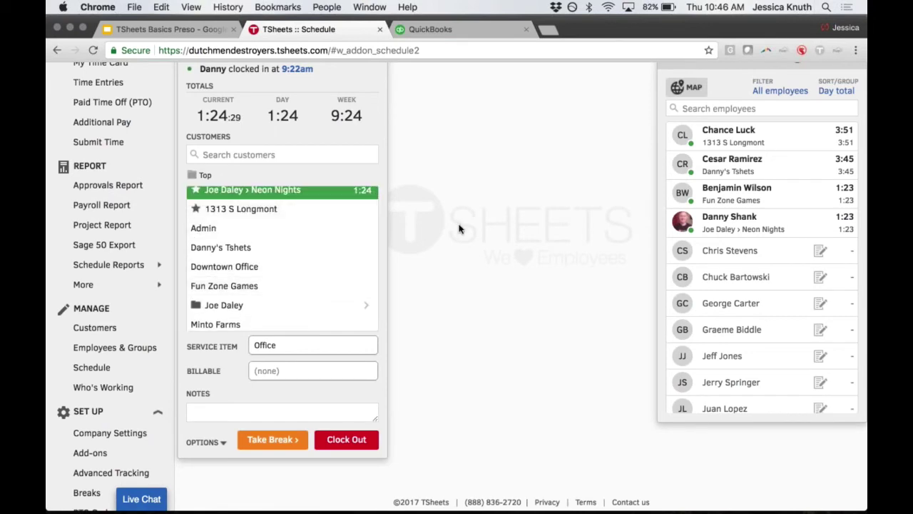
scroll(459, 229, "up", 2)
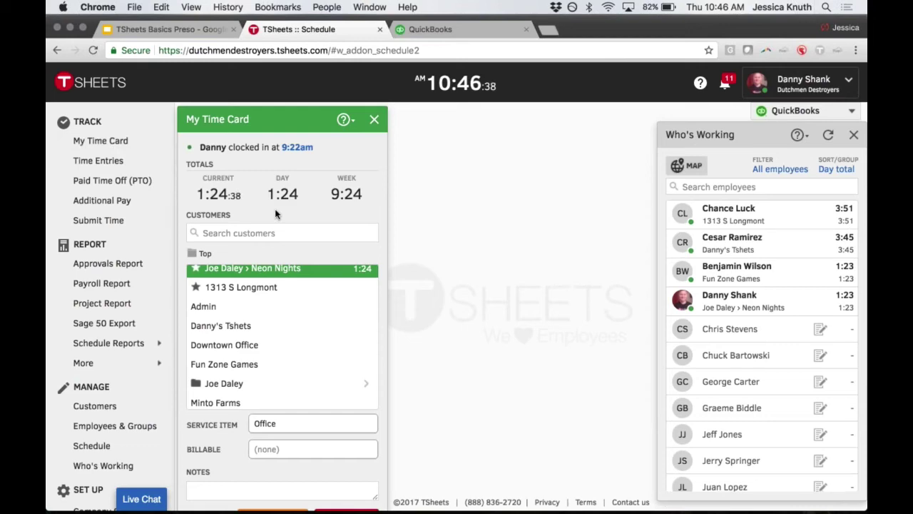
scroll(274, 209, "down", 3)
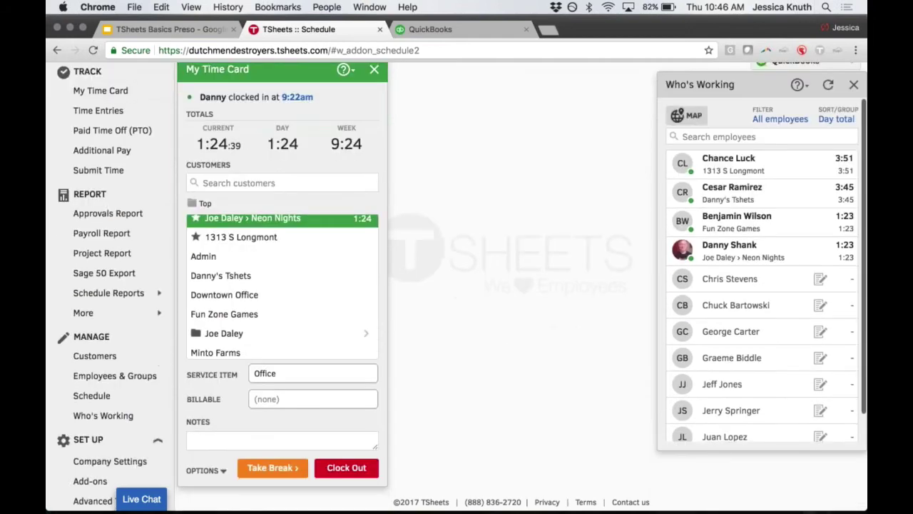
scroll(101, 456, "down", 1)
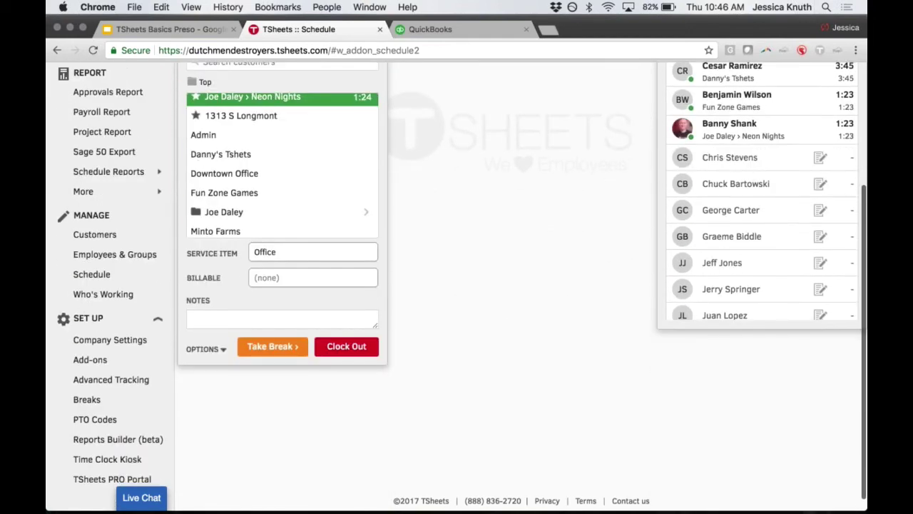
- Launch the Time Clock Kiosk from the Set Up settings
left_click(101, 464)
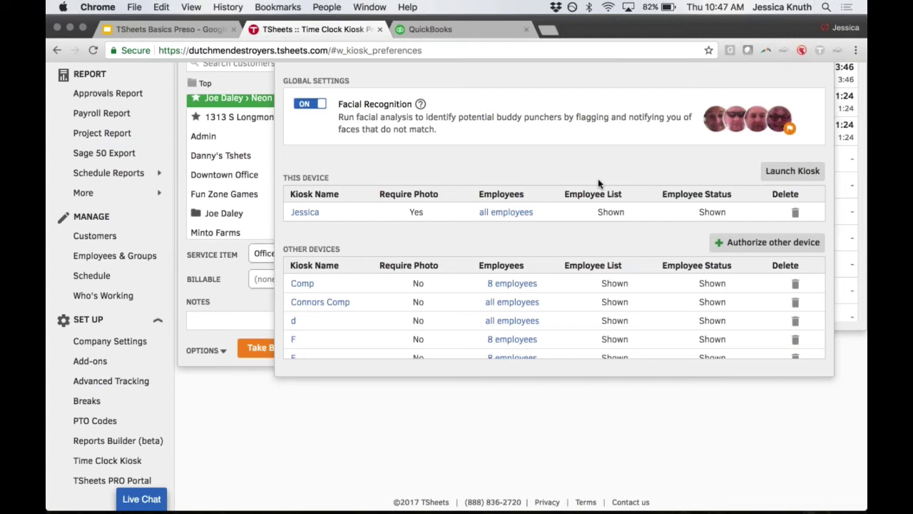
left_click(793, 173)
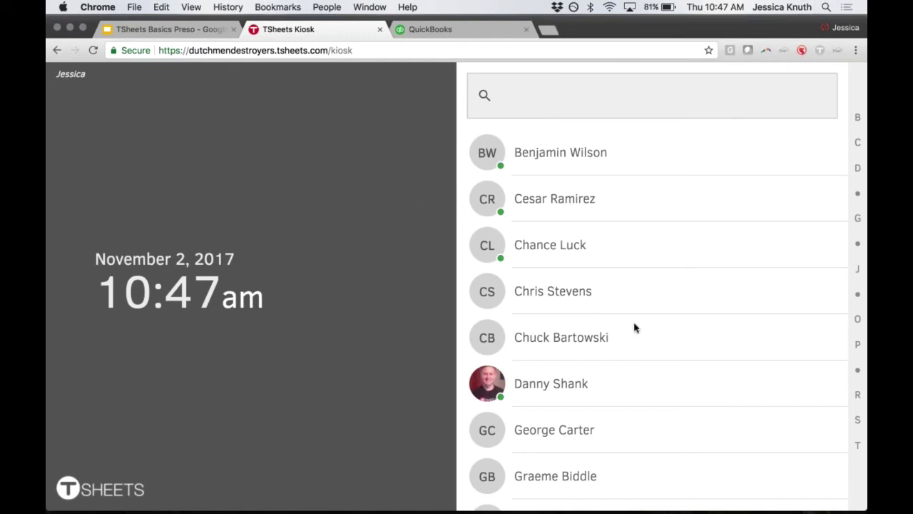
- Select the employee in the kiosk list and enter his four-digit PIN
scroll(639, 353, "down", 4)
scroll(641, 357, "down", 10)
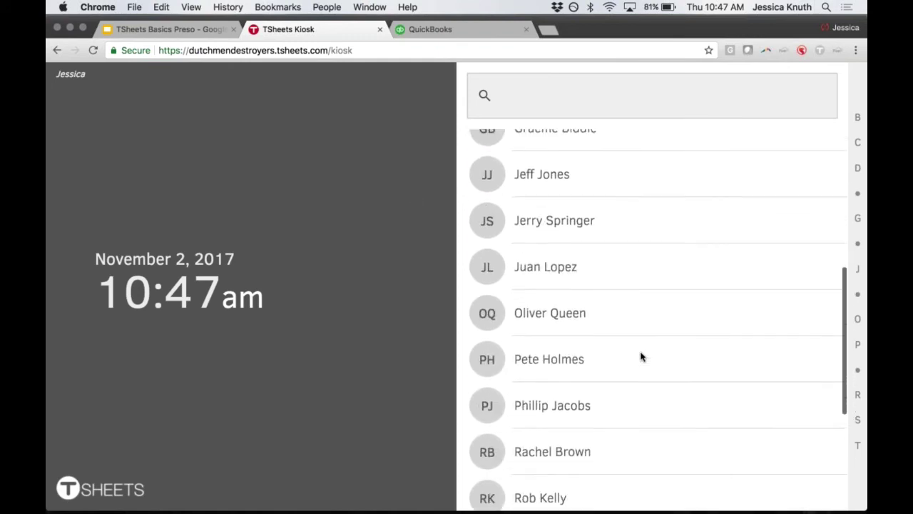
scroll(641, 357, "down", 3)
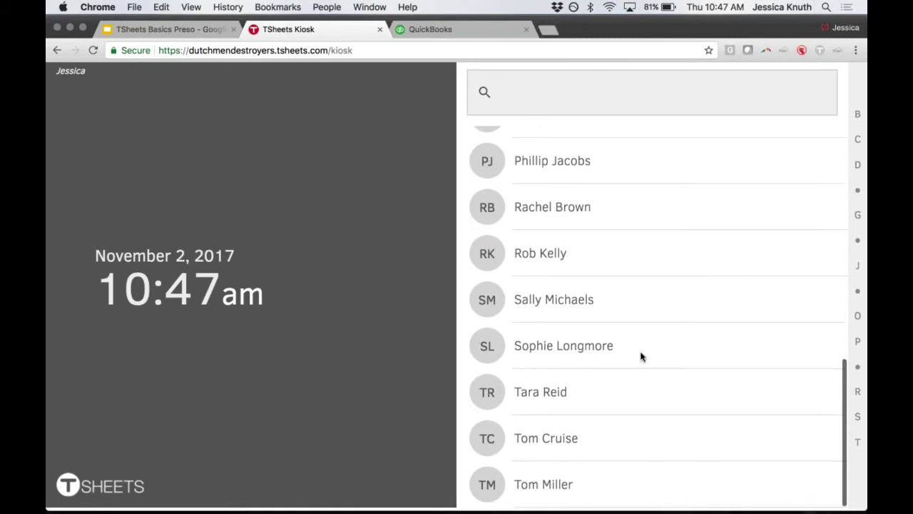
scroll(641, 356, "up", 10)
scroll(641, 357, "up", 6)
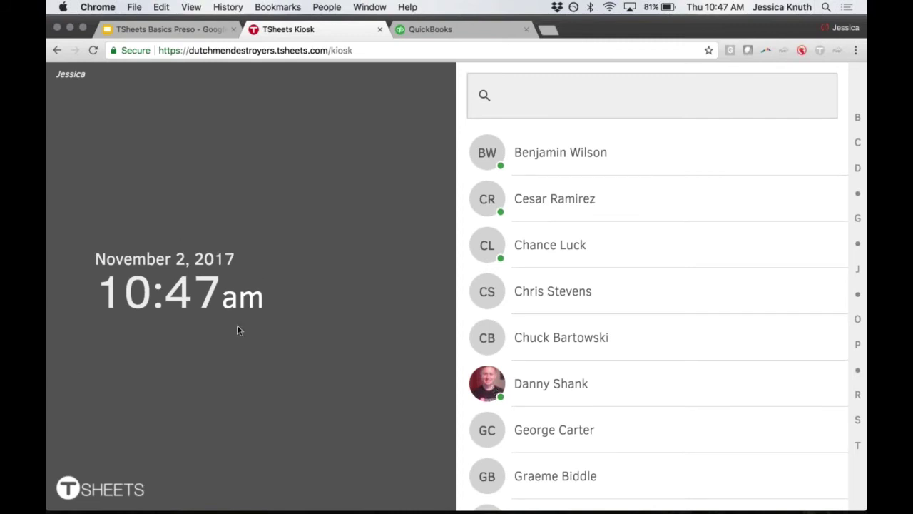
left_click(548, 383)
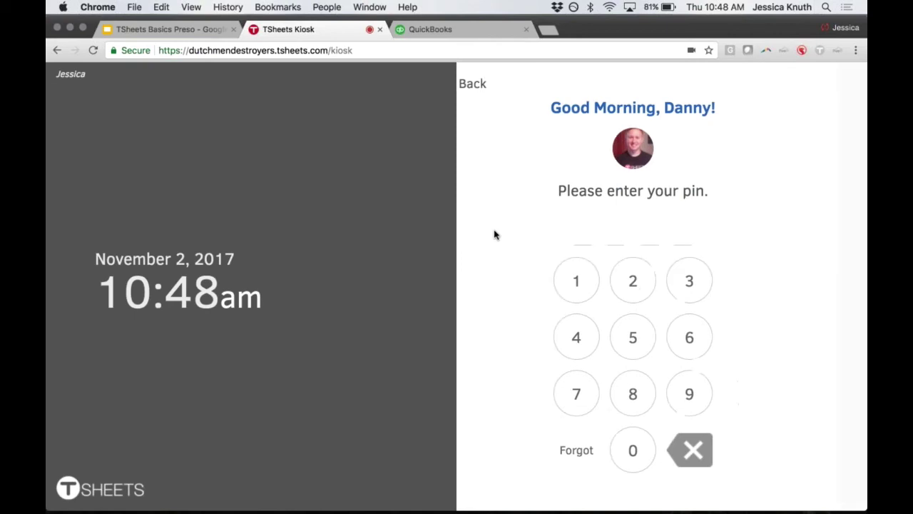
left_click(551, 378)
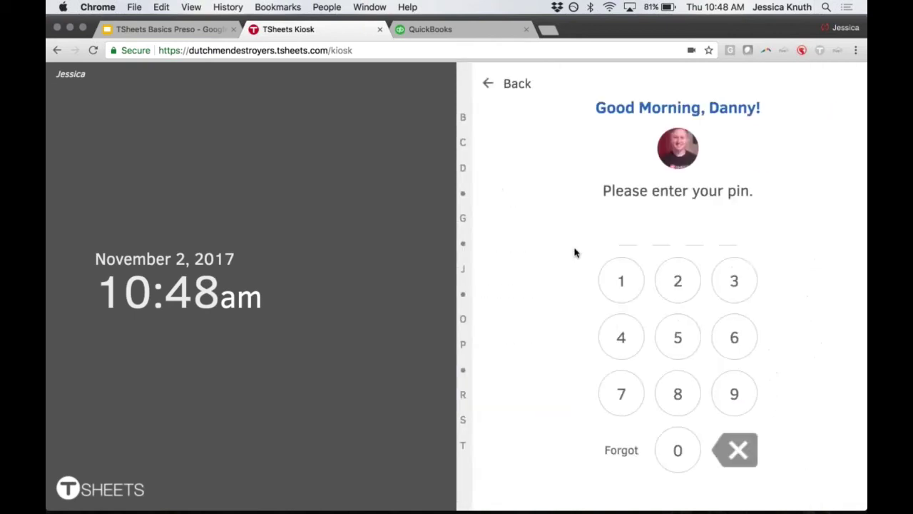
left_click(605, 281)
left_click(675, 285)
left_click(720, 282)
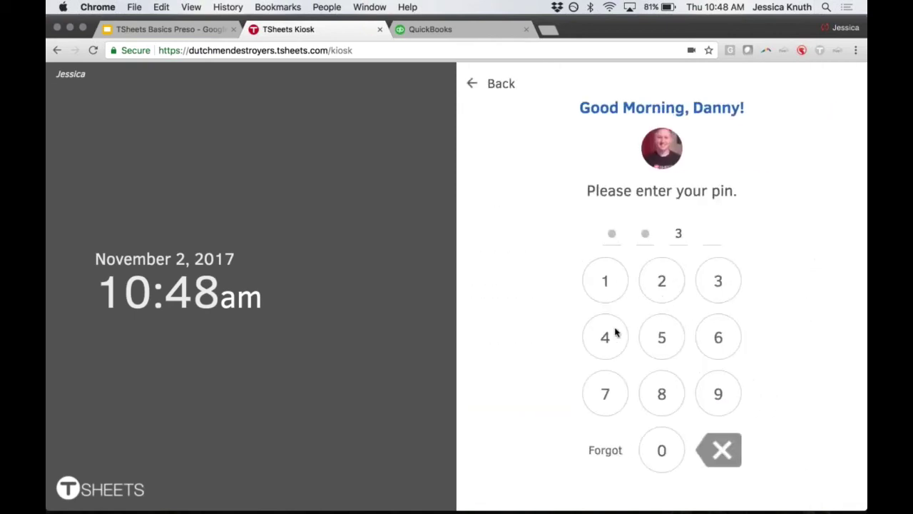
left_click(601, 333)
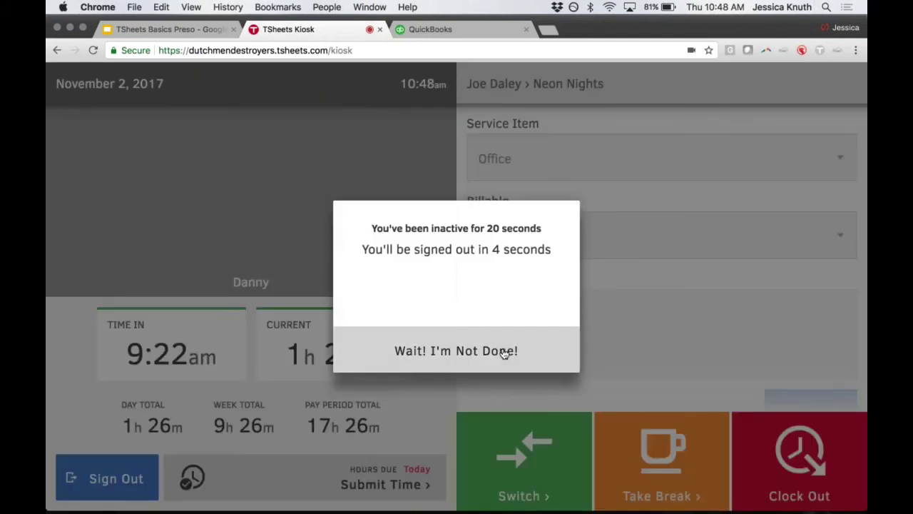
left_click(504, 351)
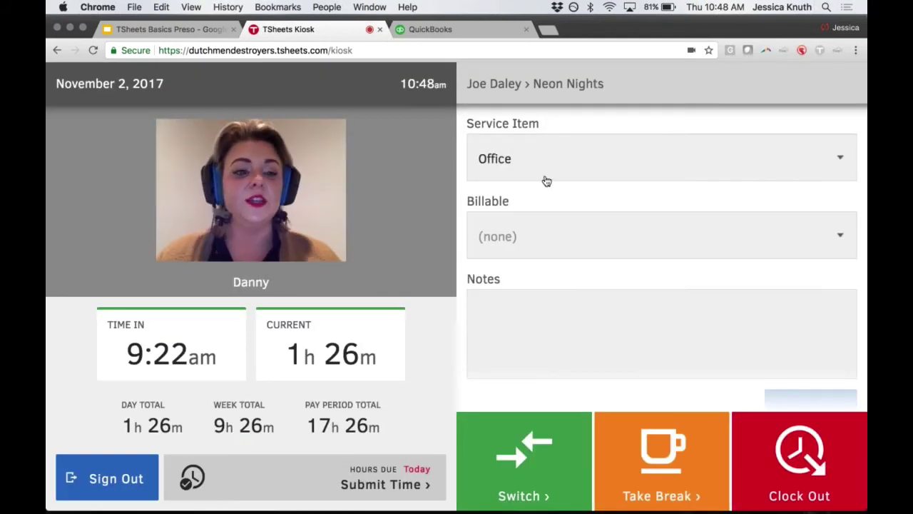
scroll(545, 180, "up", 2)
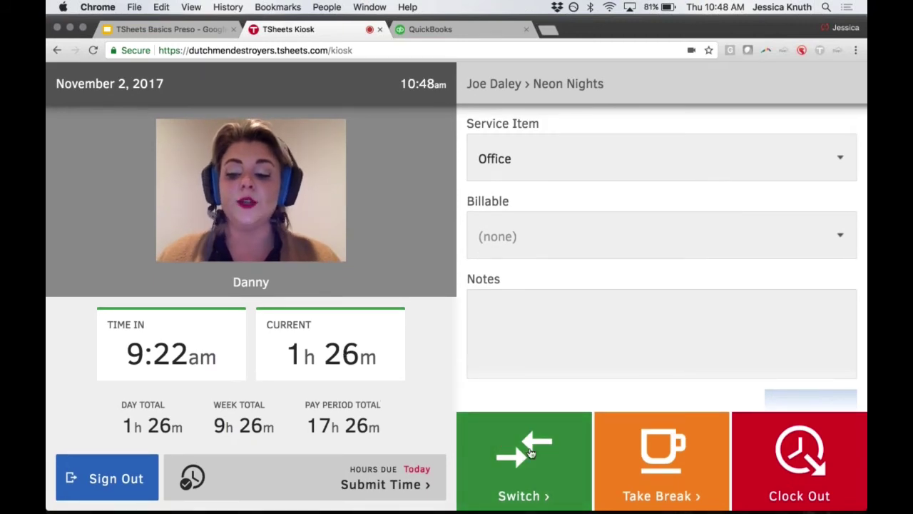
left_click(531, 453)
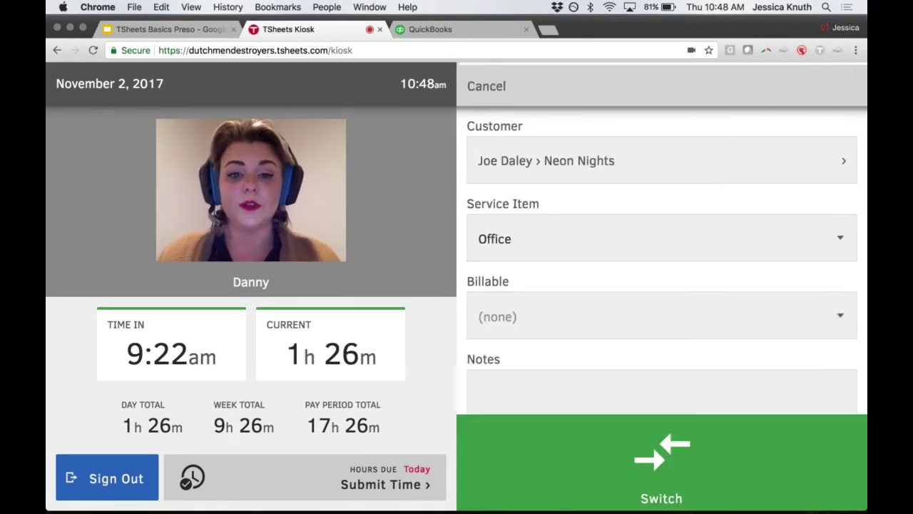
left_click(583, 158)
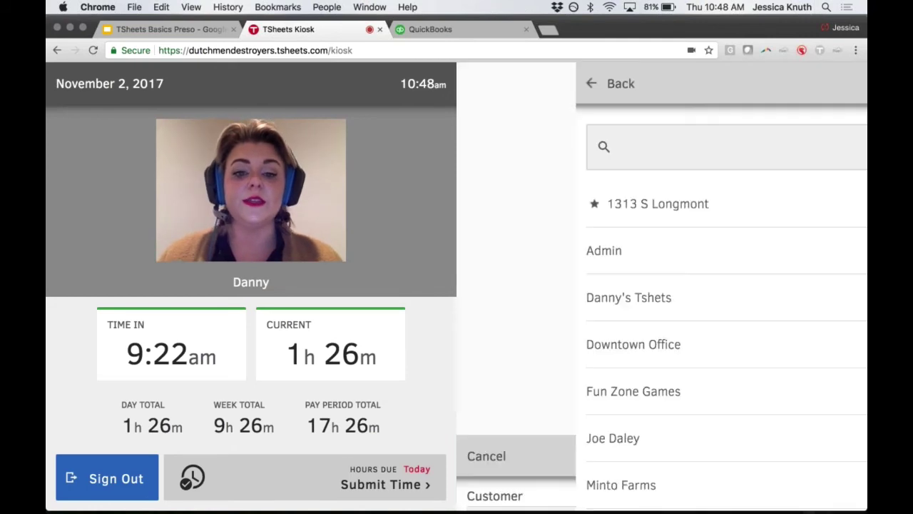
left_click(809, 205)
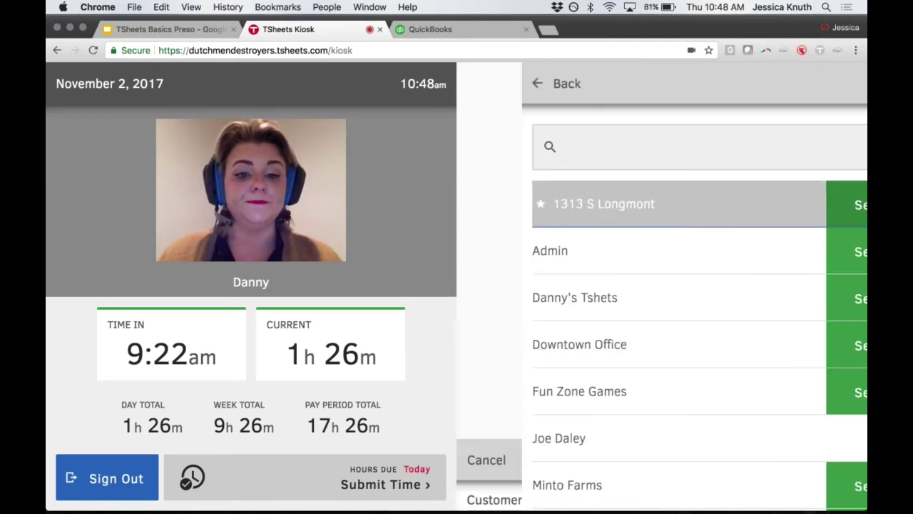
left_click(676, 236)
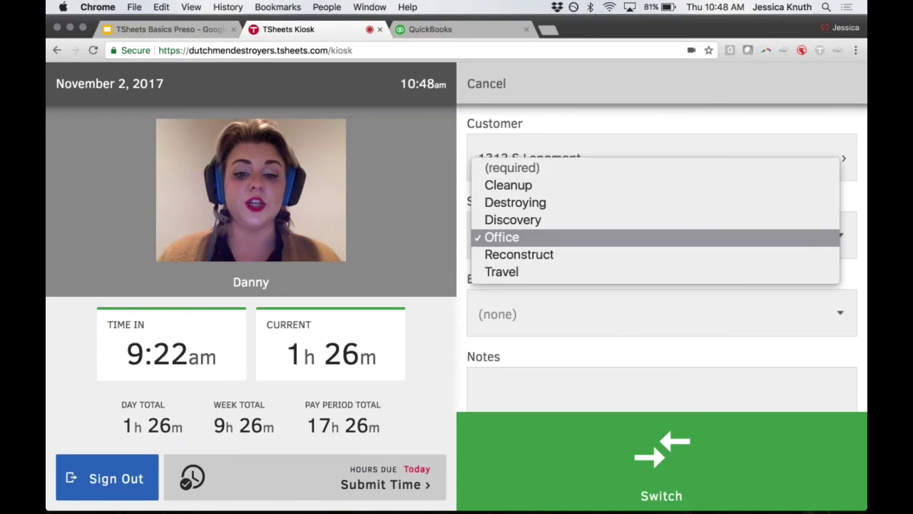
left_click(675, 204)
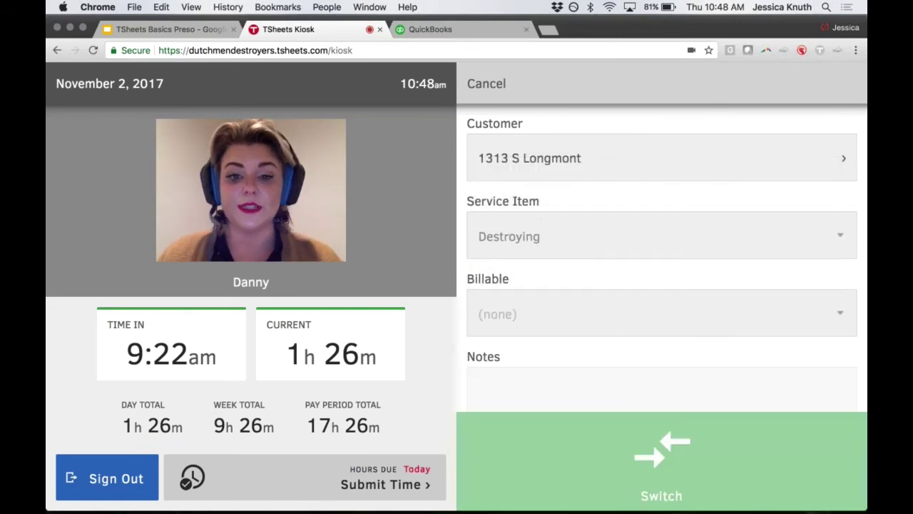
left_click(656, 314)
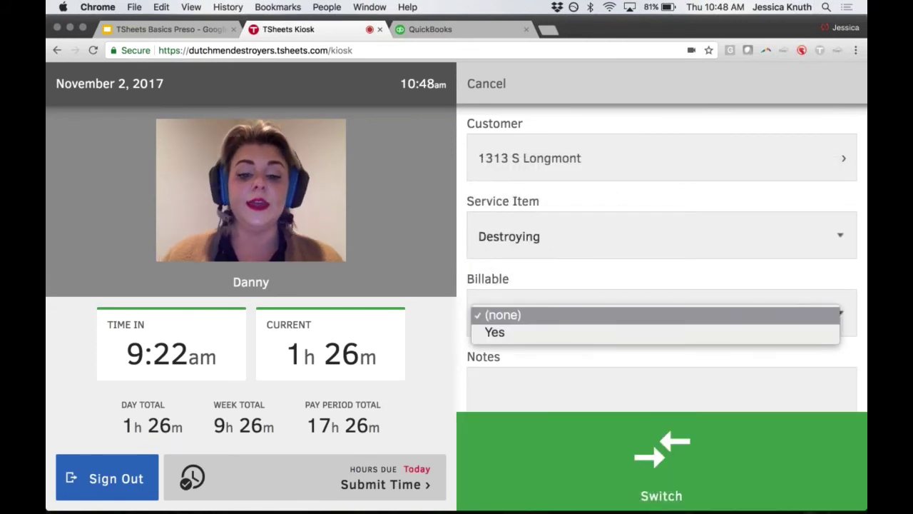
left_click(677, 333)
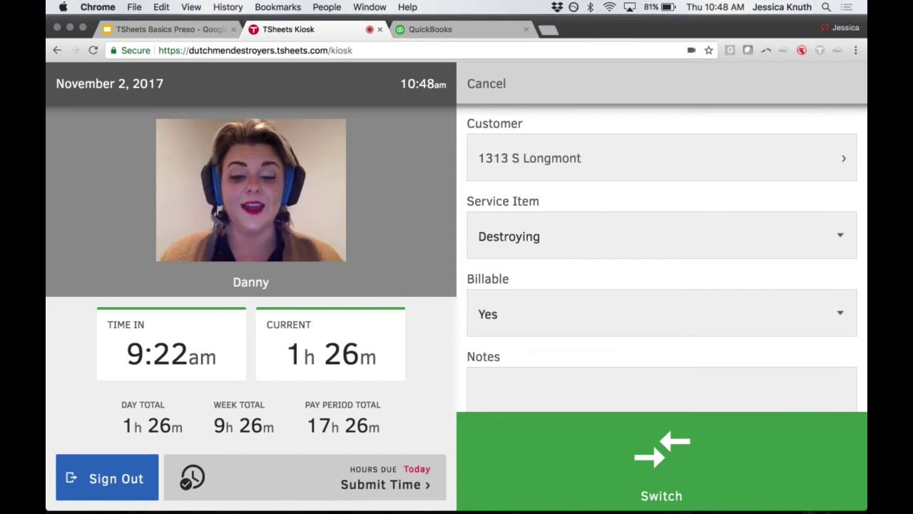
left_click(666, 449)
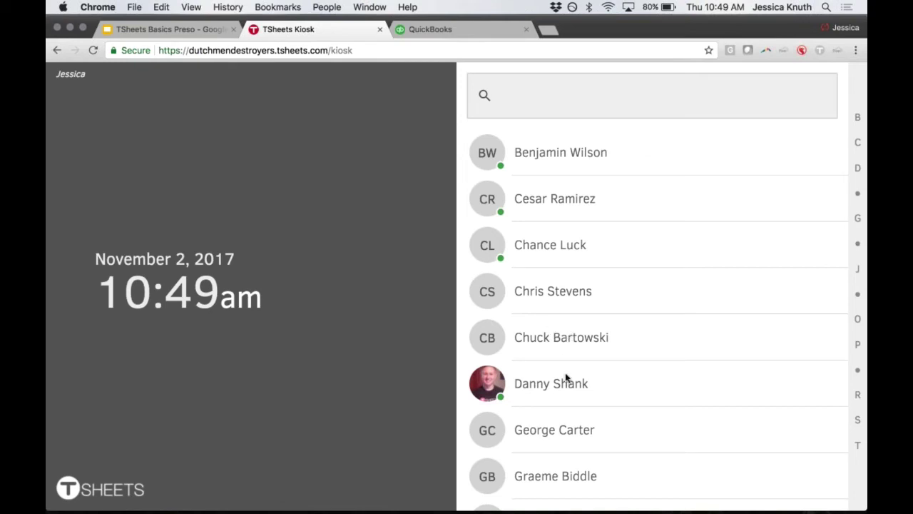
- Select the next employee, enter his PIN, and clock him in to Fun Zone Games
left_click(556, 300)
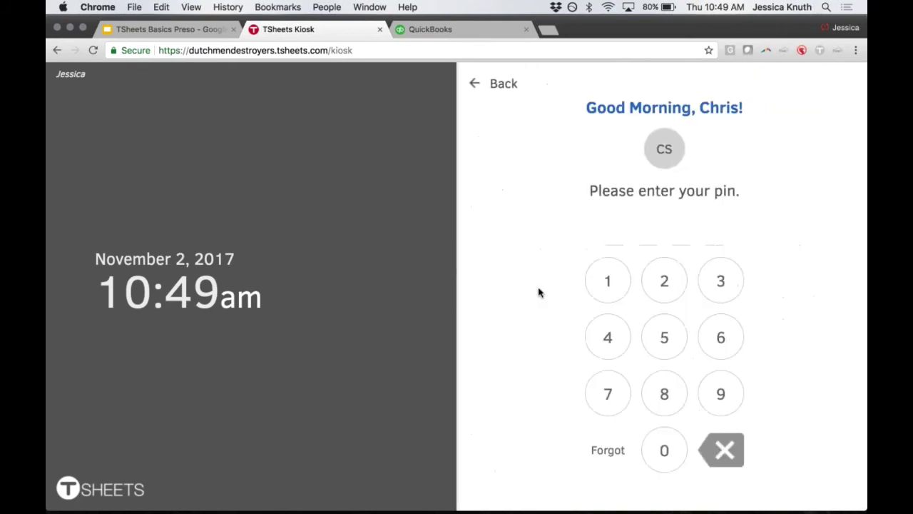
left_click(591, 288)
left_click(662, 285)
left_click(712, 279)
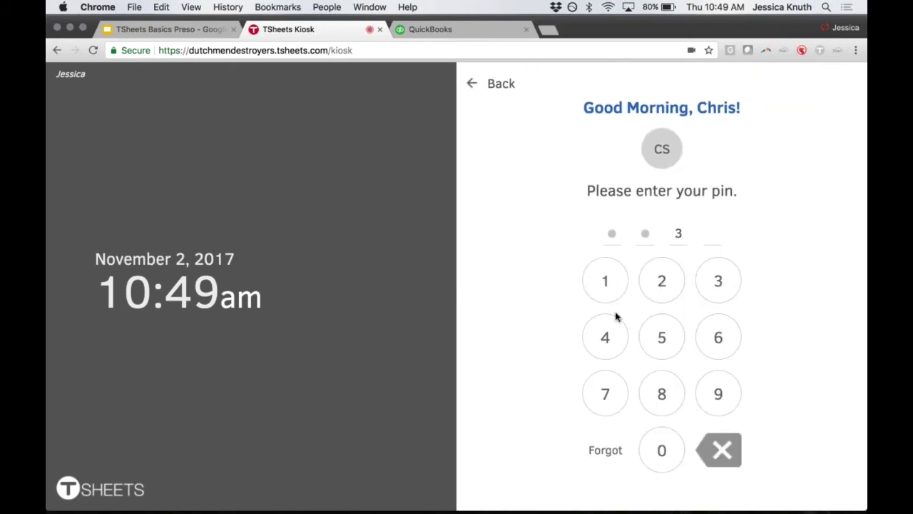
left_click(606, 333)
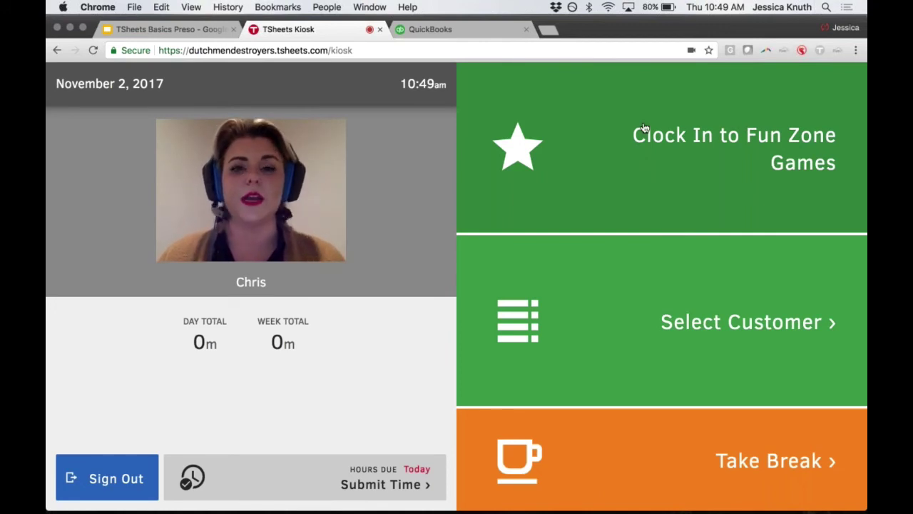
left_click(681, 154)
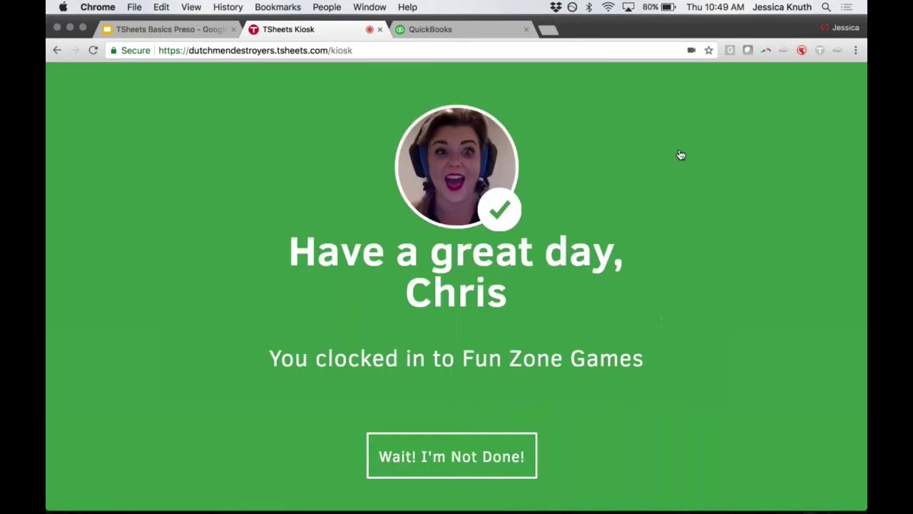
left_click(462, 459)
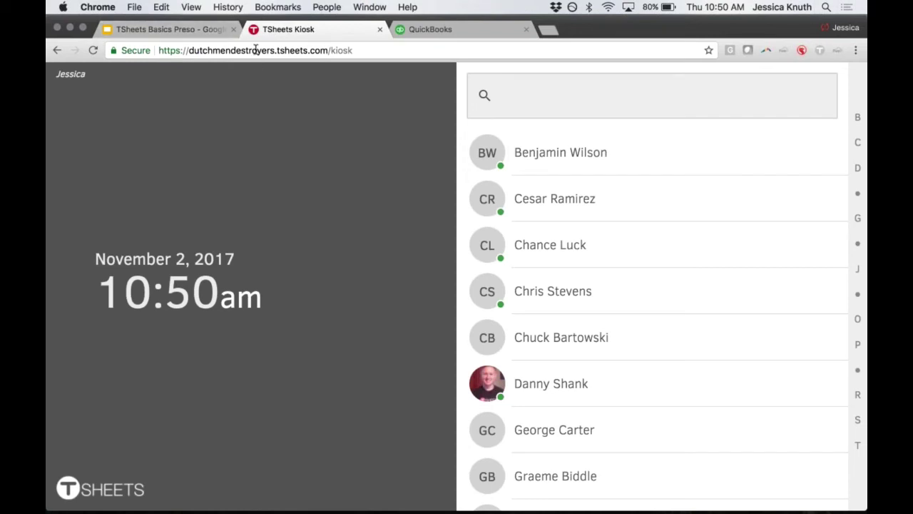
- Go back from the kiosk to the TSheets login page and sign in again
left_click(255, 50)
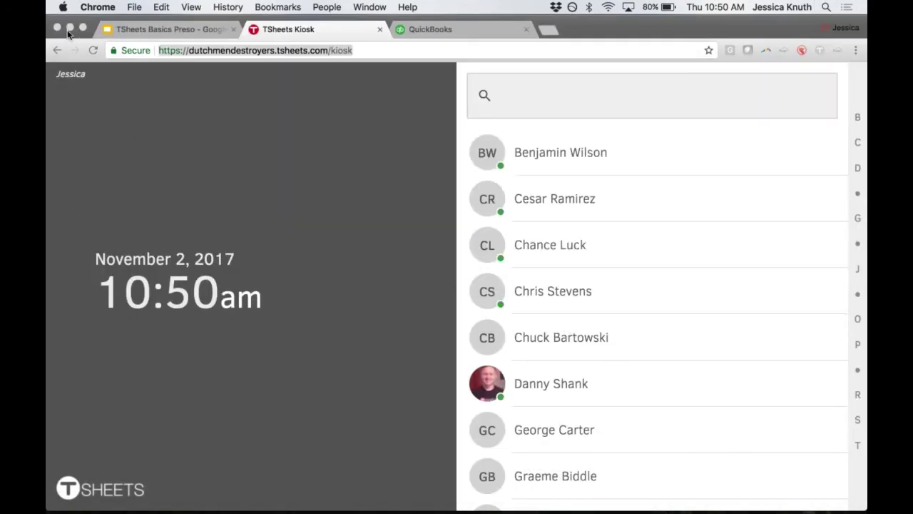
left_click(56, 52)
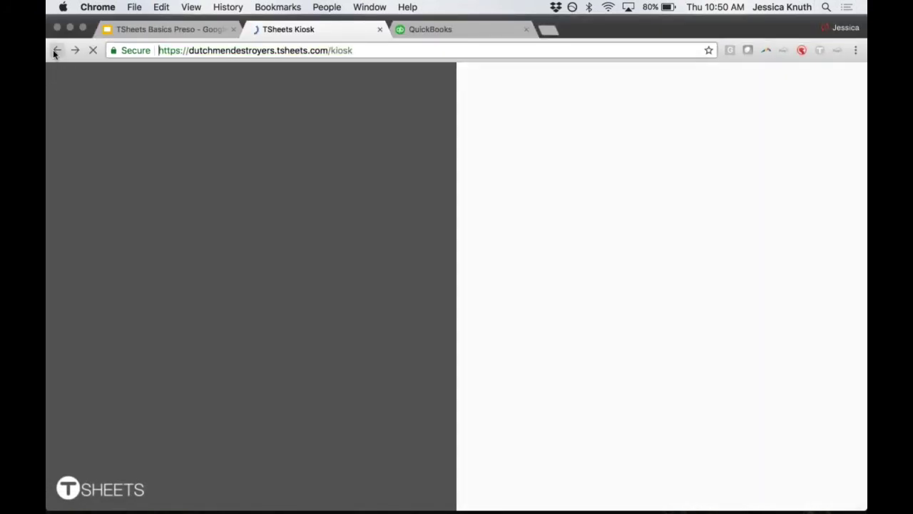
left_click(56, 52)
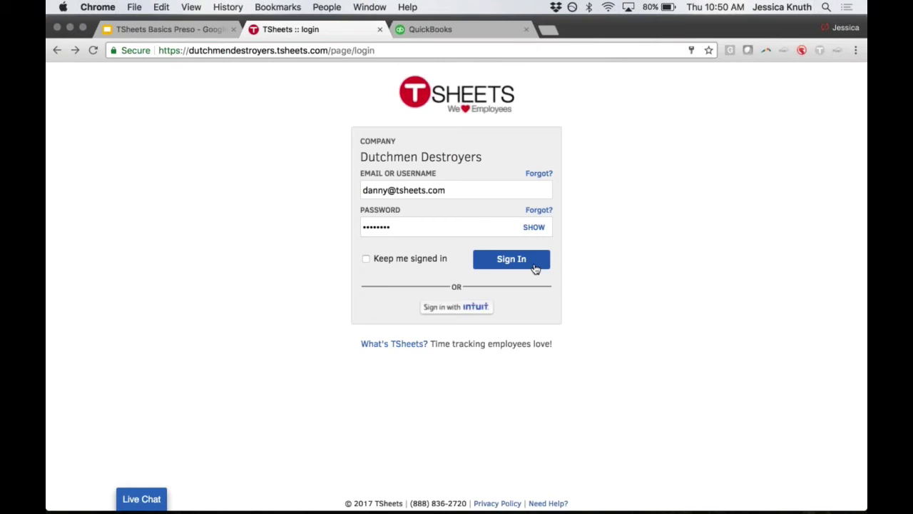
left_click(536, 269)
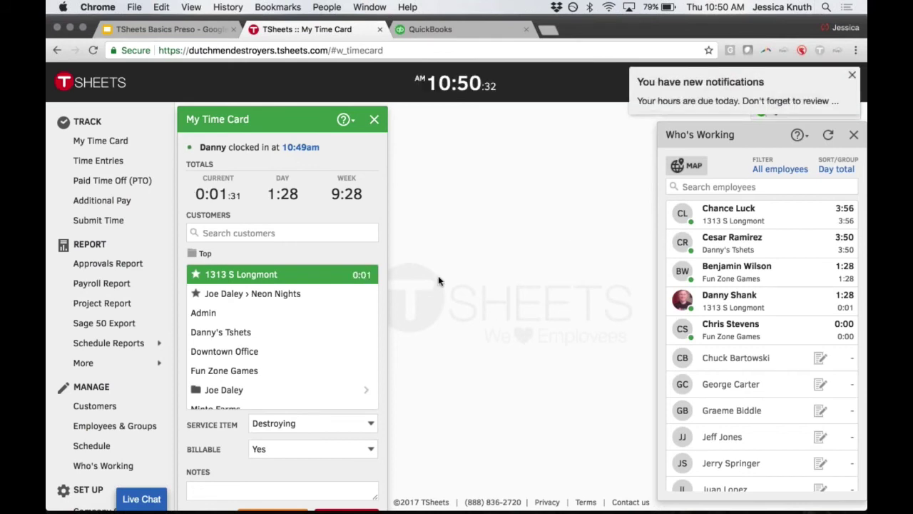
- Review the new kiosk rows in Time Entries, then move to QuickBooks' Approve Time list
scroll(435, 322, "down", 2)
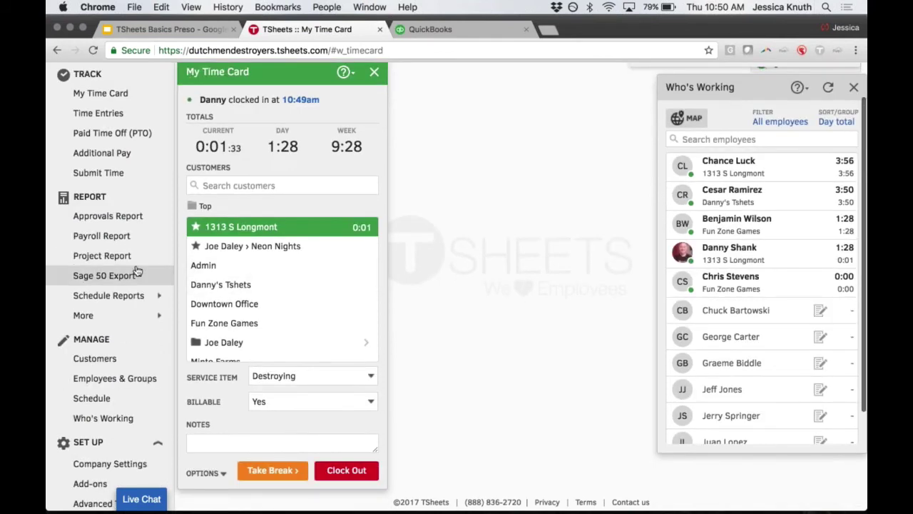
left_click(106, 116)
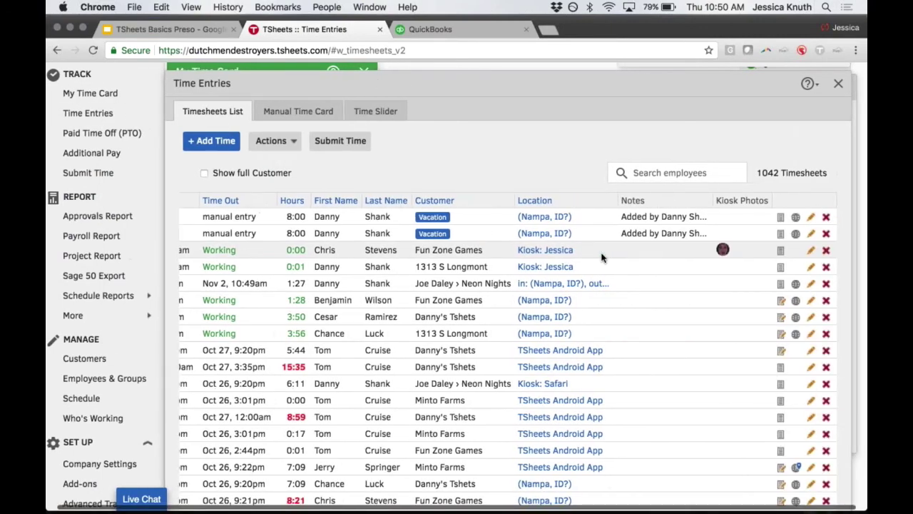
mouse_move(722, 253)
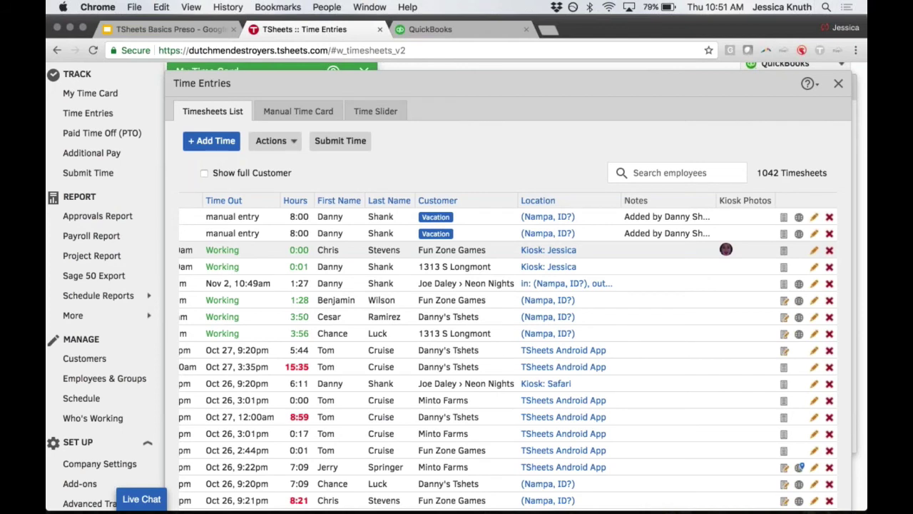
scroll(783, 248, "up", 1)
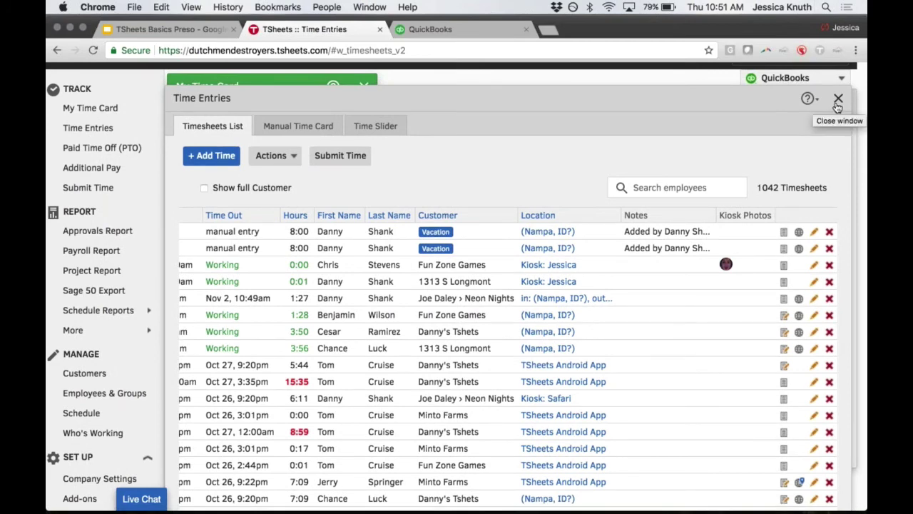
left_click(838, 101)
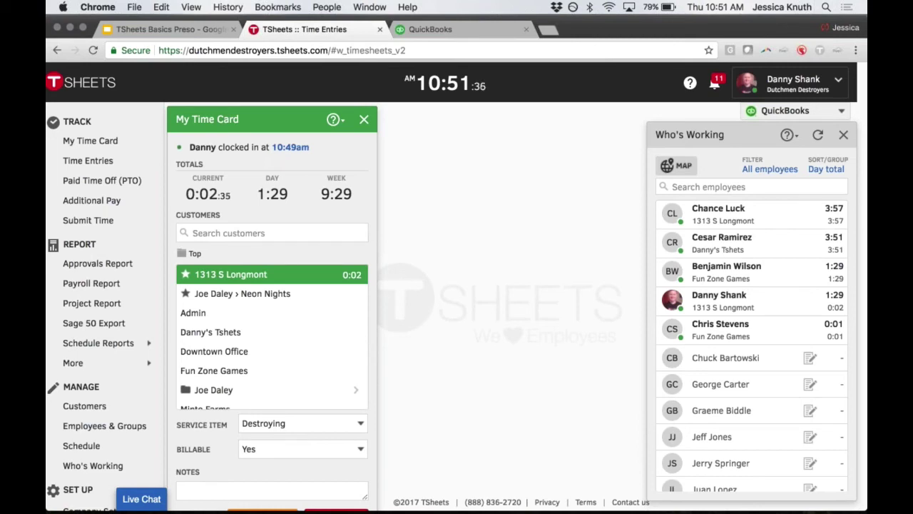
left_click(455, 28)
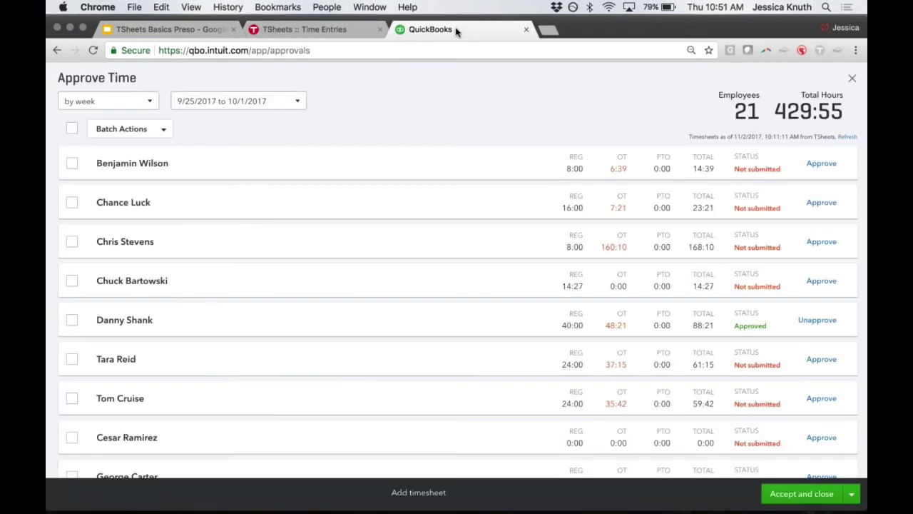
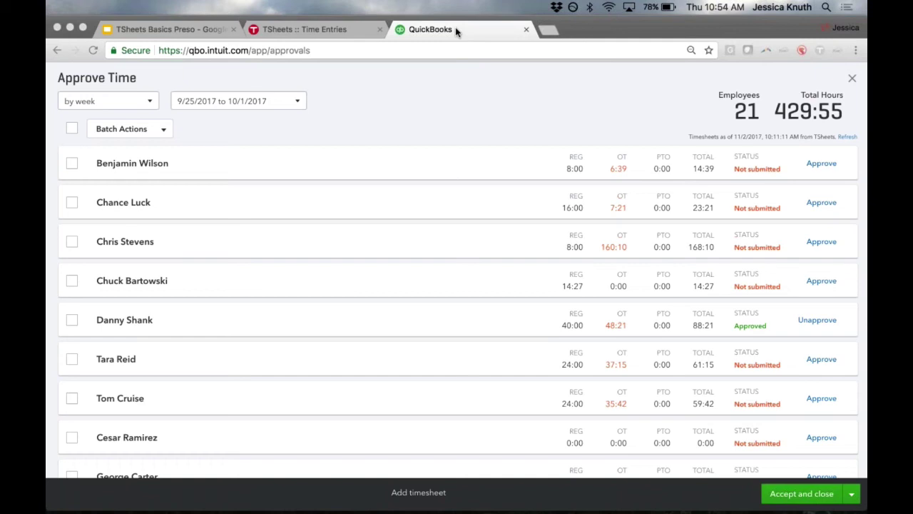
left_click(55, 51)
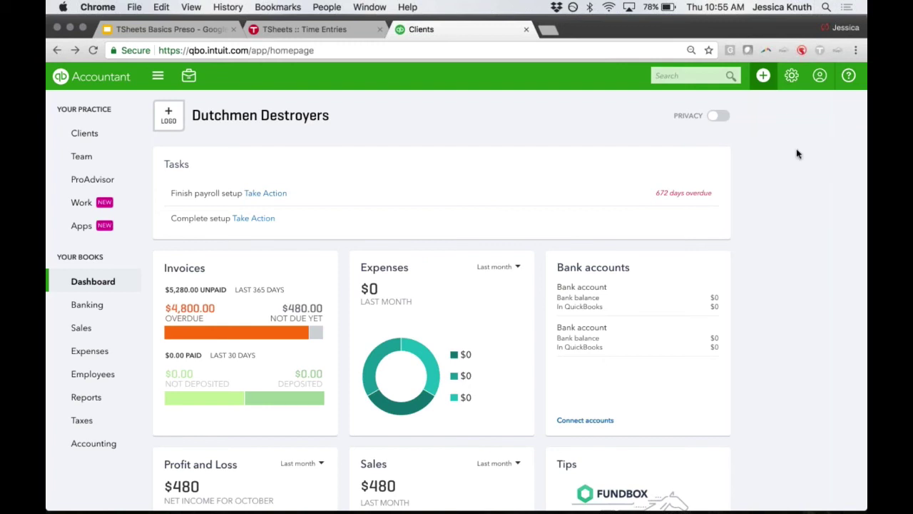
left_click(762, 76)
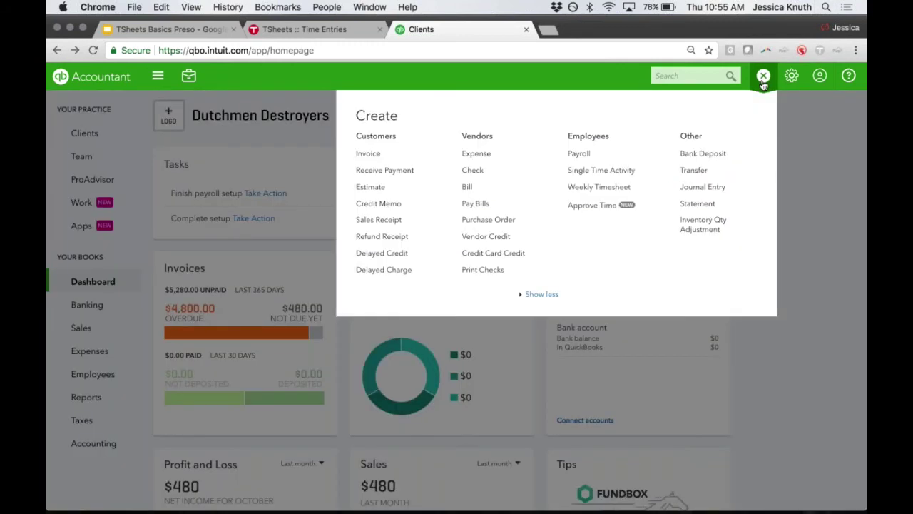
left_click(626, 205)
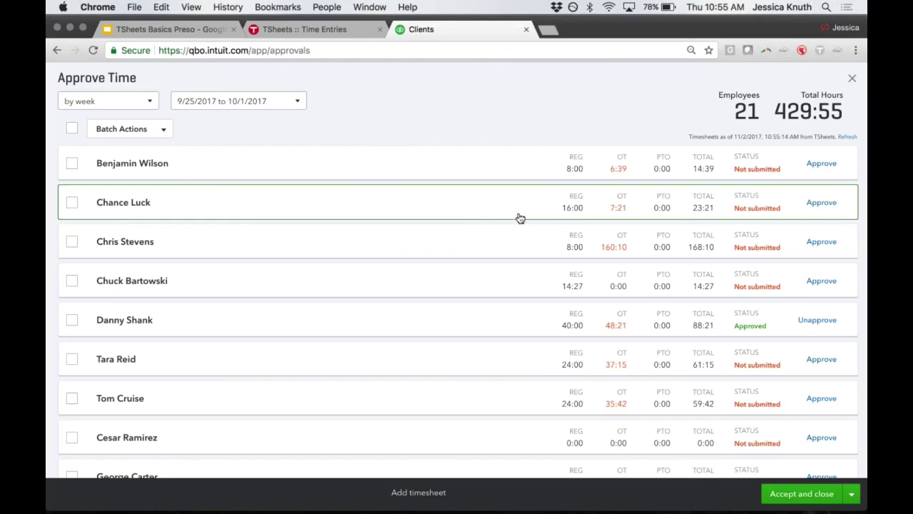
- Open the employee's 168:10 timesheet and set its service item to Destroying
left_click(519, 241)
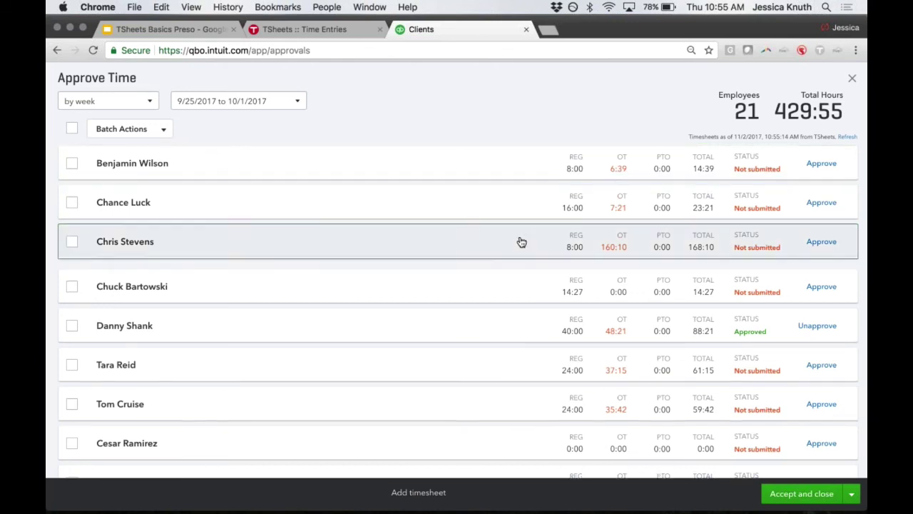
scroll(520, 241, "down", 1)
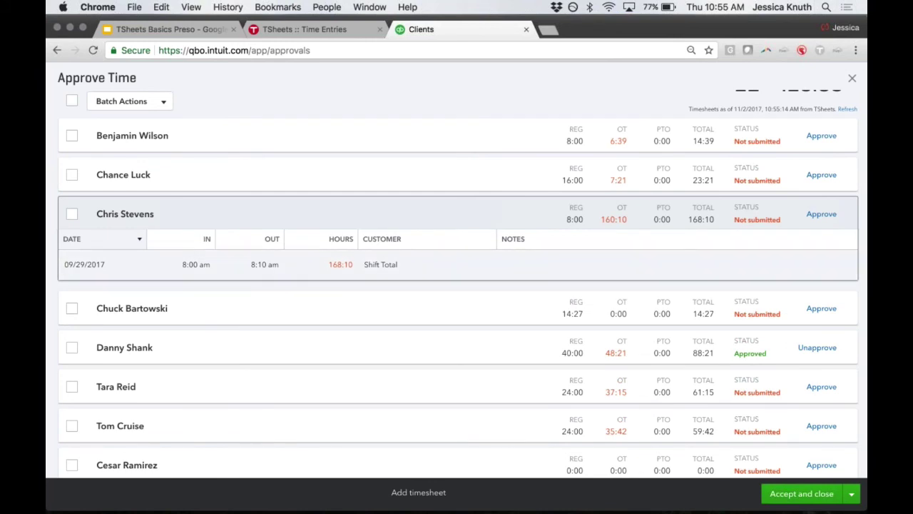
left_click(339, 267)
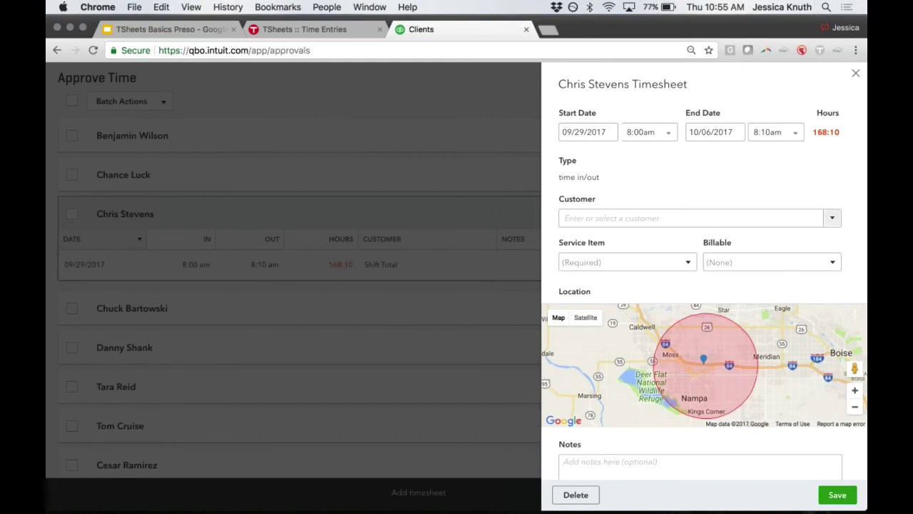
left_click(633, 261)
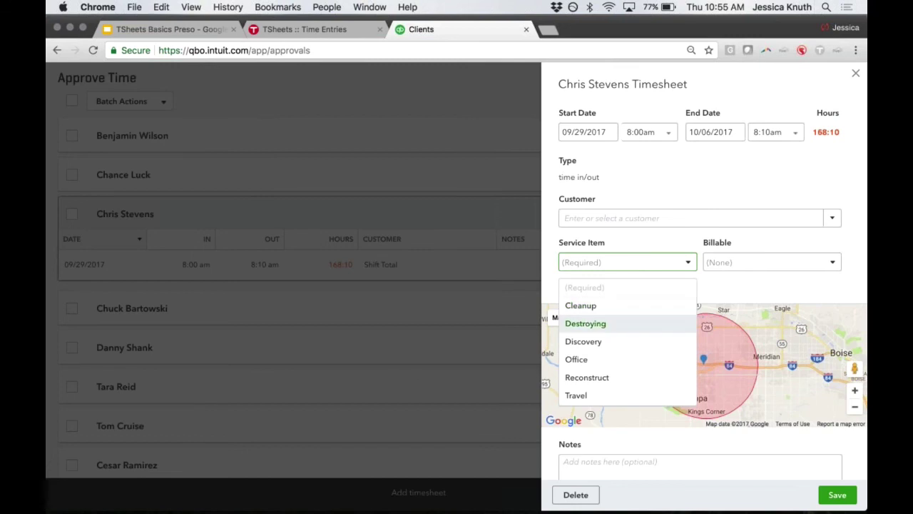
left_click(635, 325)
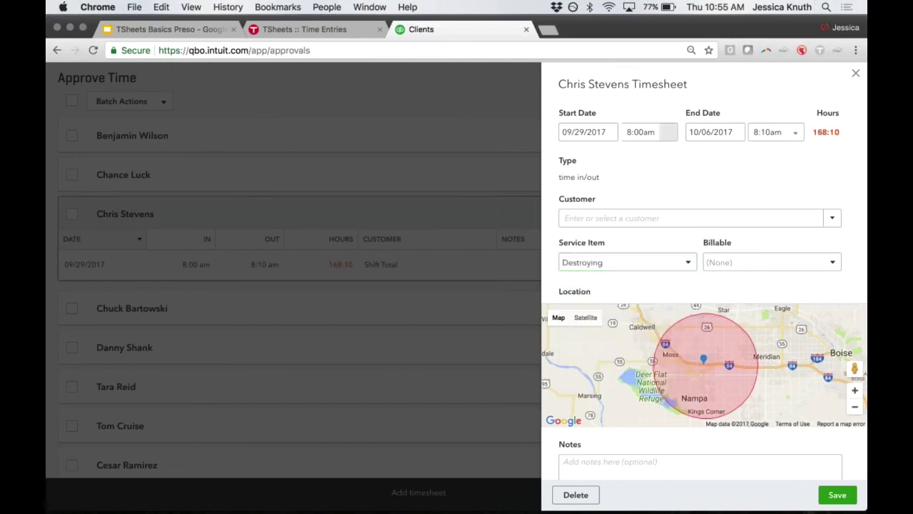
- Set the end date to 09/29/2017 and the end time to 4:30pm, giving 8:30 hours
left_click(715, 132)
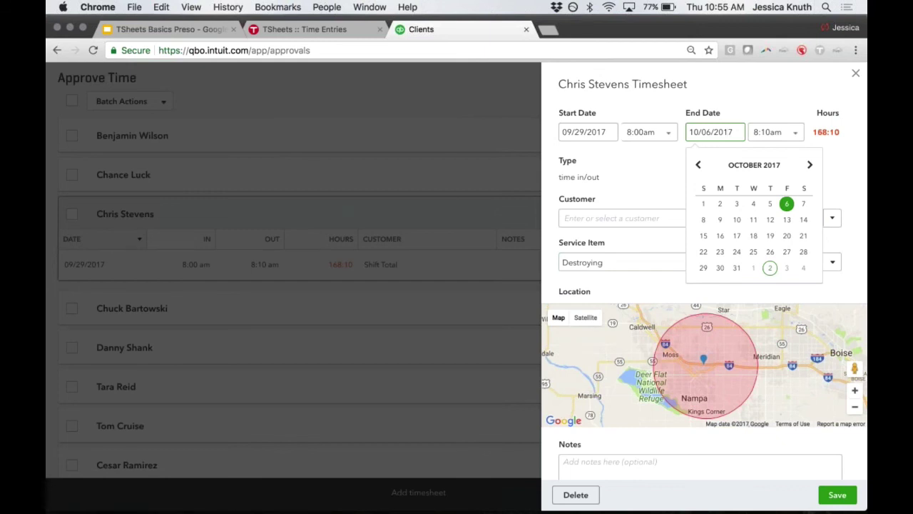
left_click(701, 167)
left_click(787, 269)
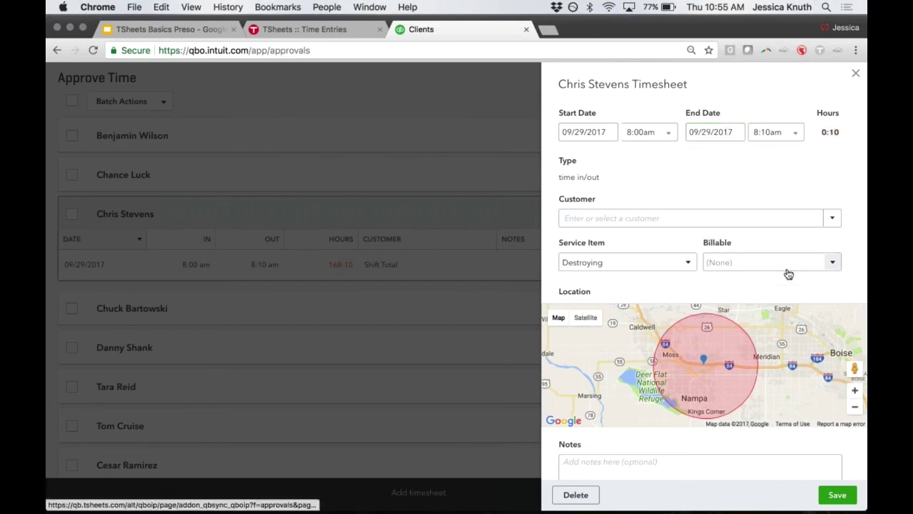
left_click(774, 133)
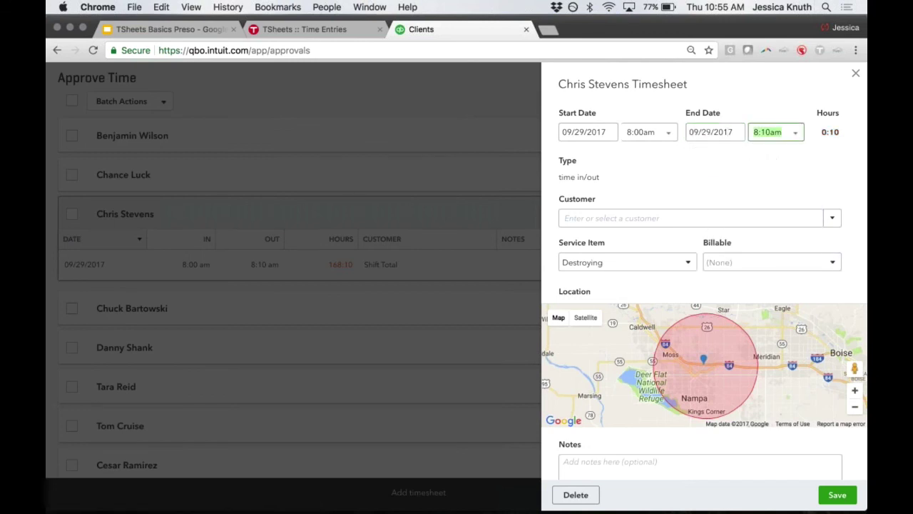
left_click(796, 134)
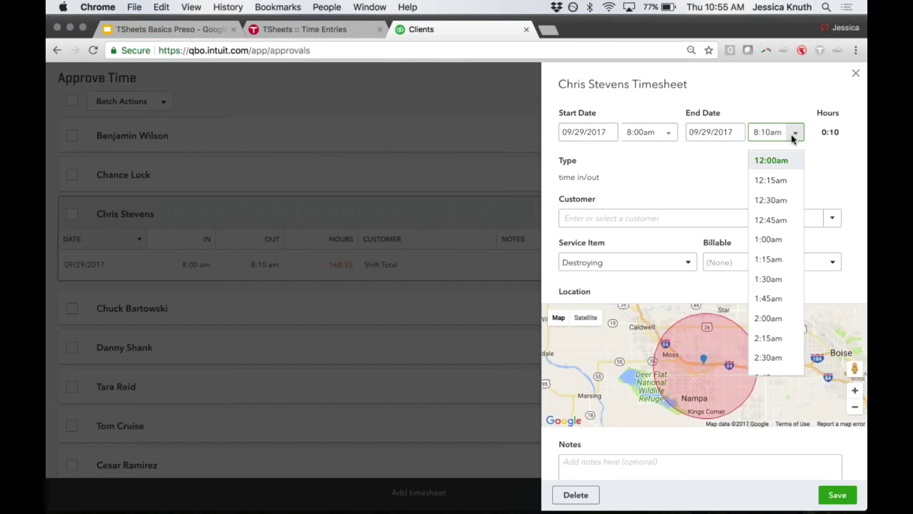
scroll(768, 317, "down", 5)
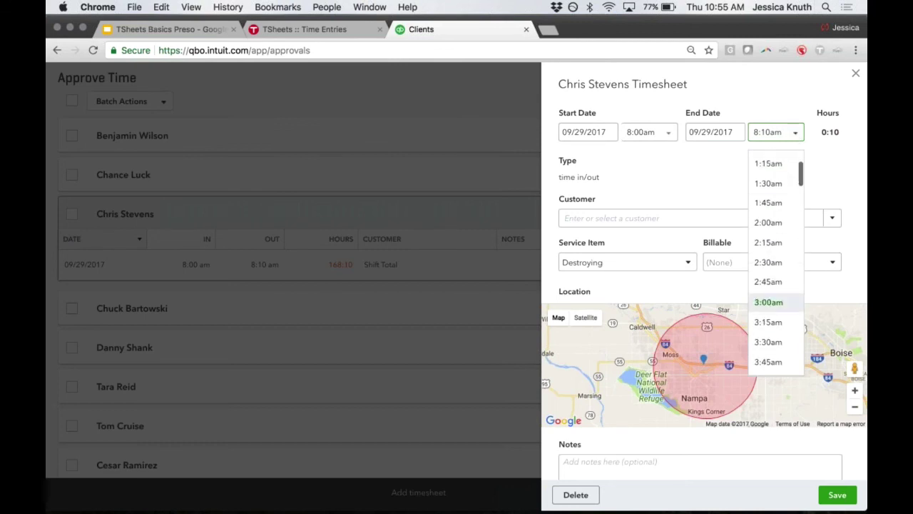
scroll(769, 339, "down", 12)
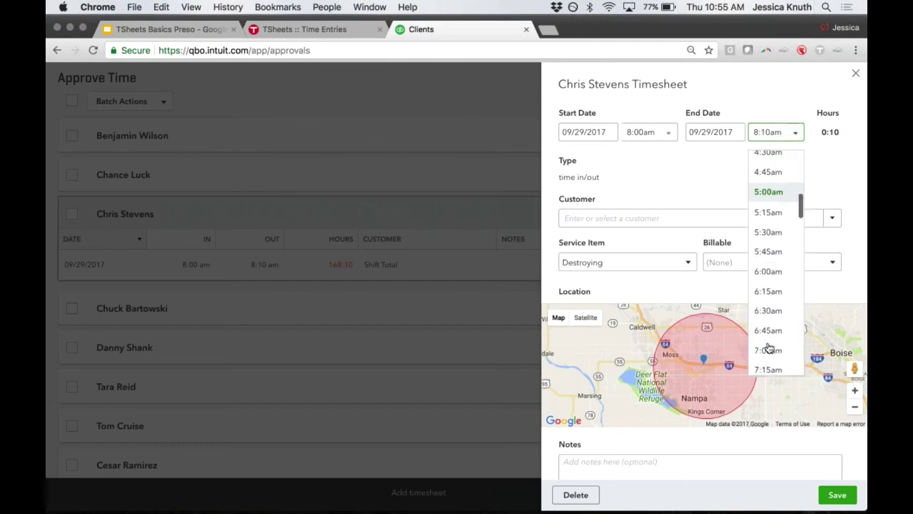
scroll(770, 332, "down", 10)
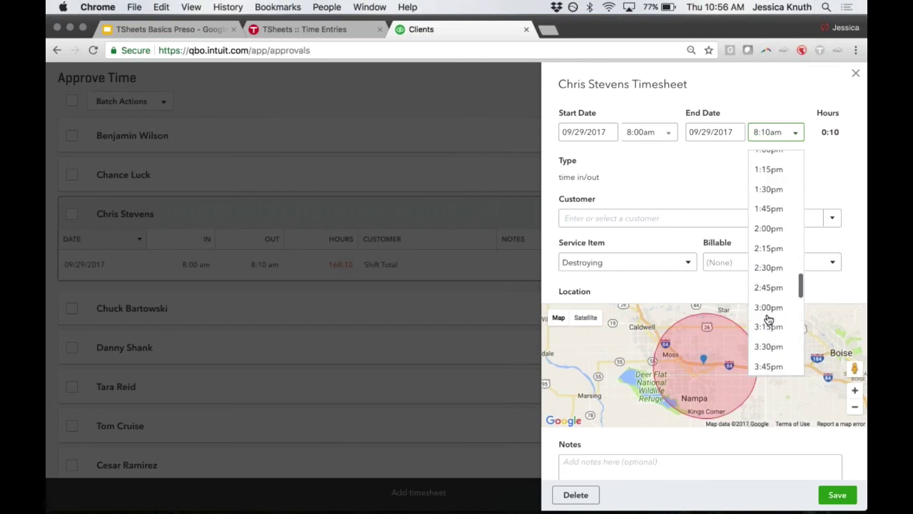
left_click(769, 315)
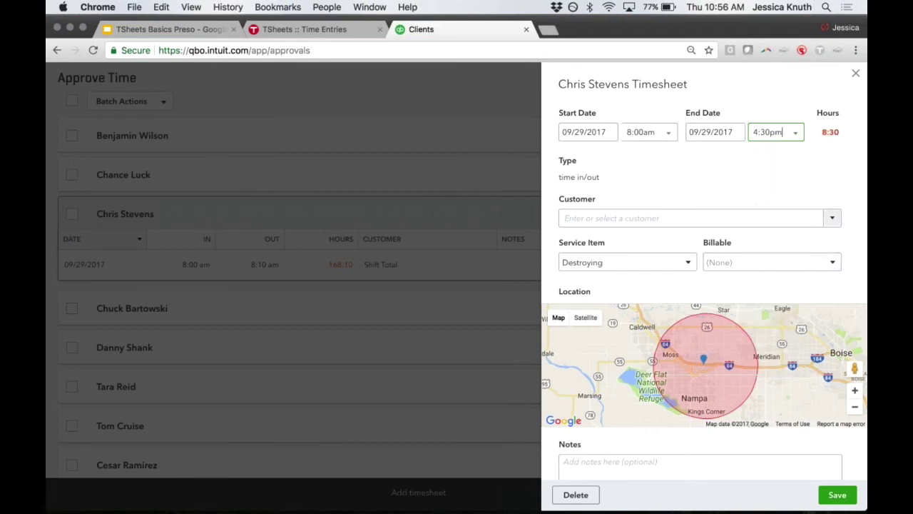
- Choose Downtown Office as the timesheet entry's customer
left_click(724, 219)
left_click(832, 223)
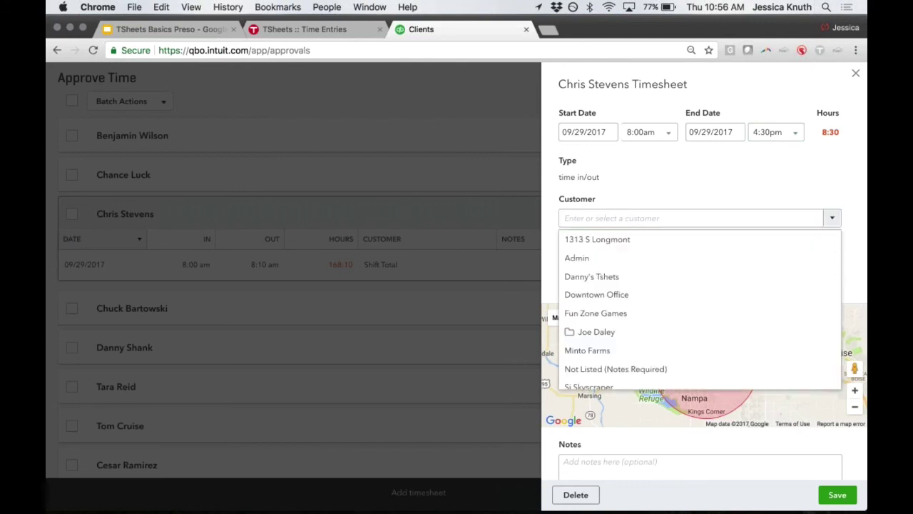
left_click(682, 304)
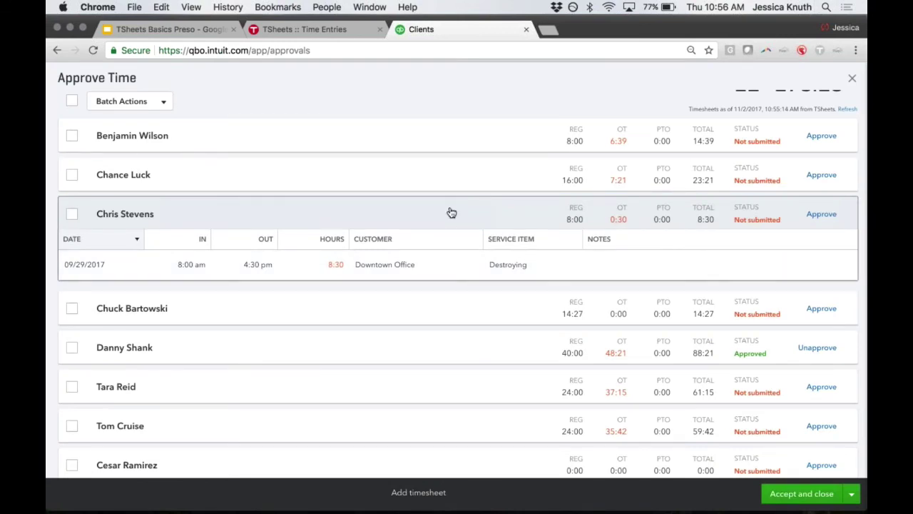
- Approve the employee's corrected 8:30-hour timesheet from the Approve Time list
left_click(818, 216)
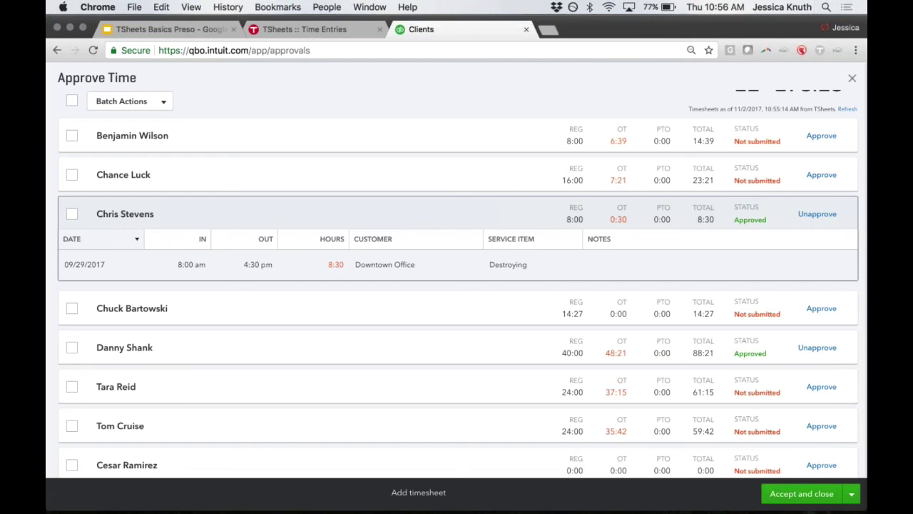
- Submit the selected days of time in TSheets, then return to the QuickBooks approval list
left_click(332, 32)
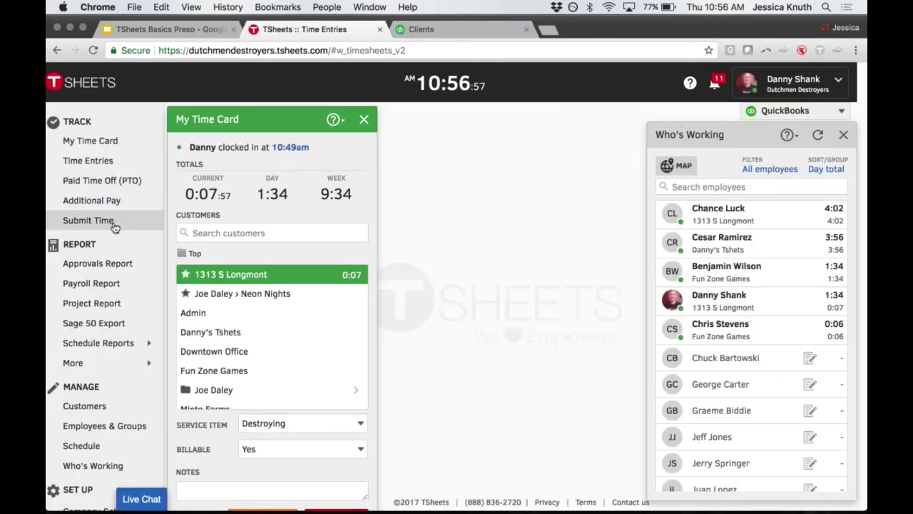
left_click(112, 222)
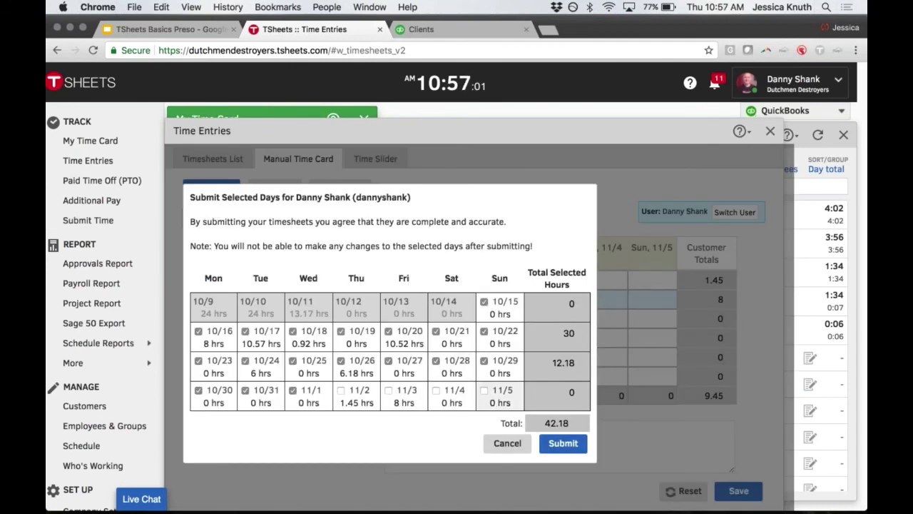
left_click(563, 443)
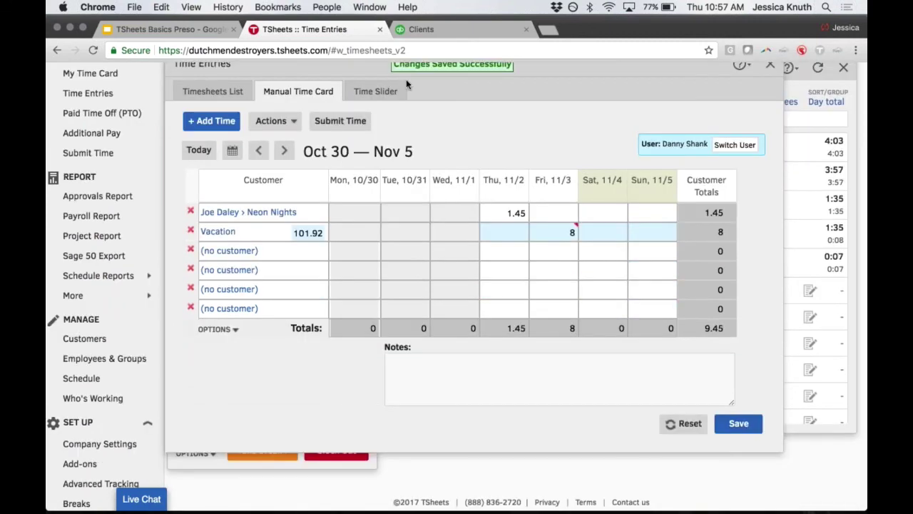
key("ctrl+Tab")
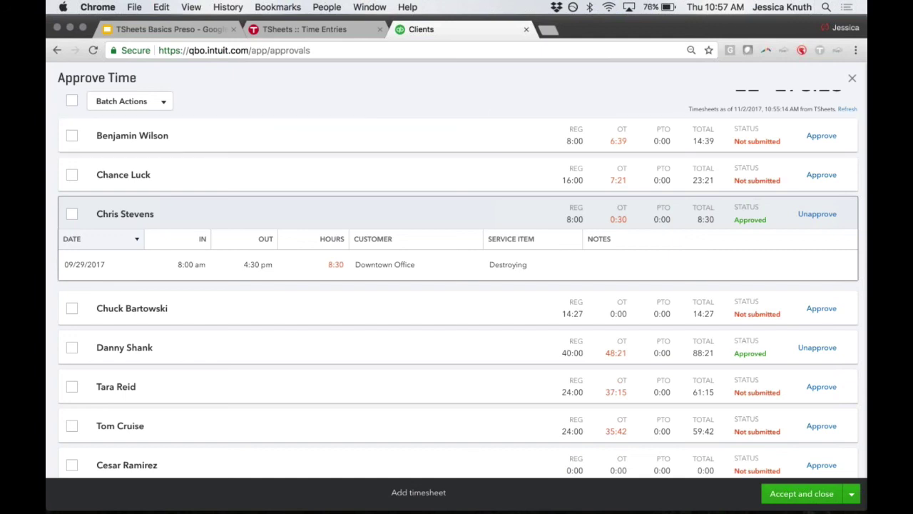
- Scroll through the Approve Time list, then bring up the TSheets Basics presentation
scroll(457, 285, "down", 8)
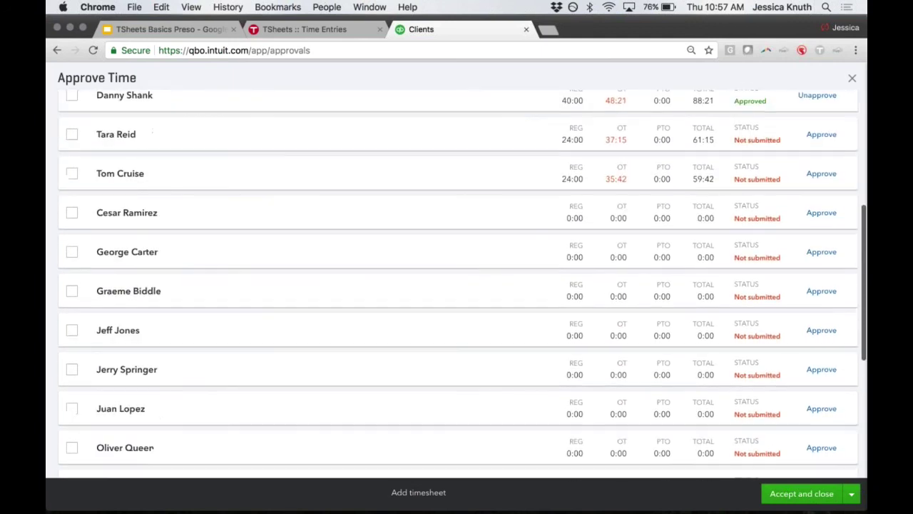
scroll(456, 207, "down", 4)
scroll(457, 207, "up", 10)
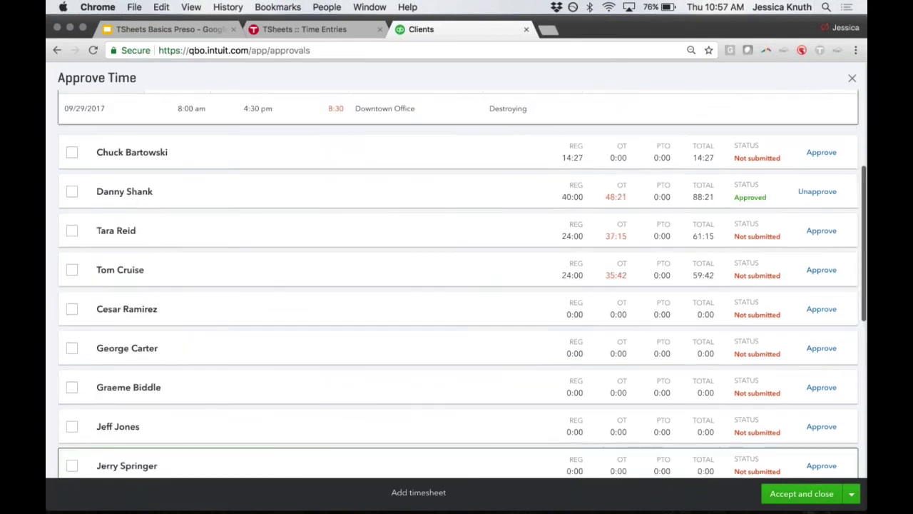
scroll(462, 285, "up", 2)
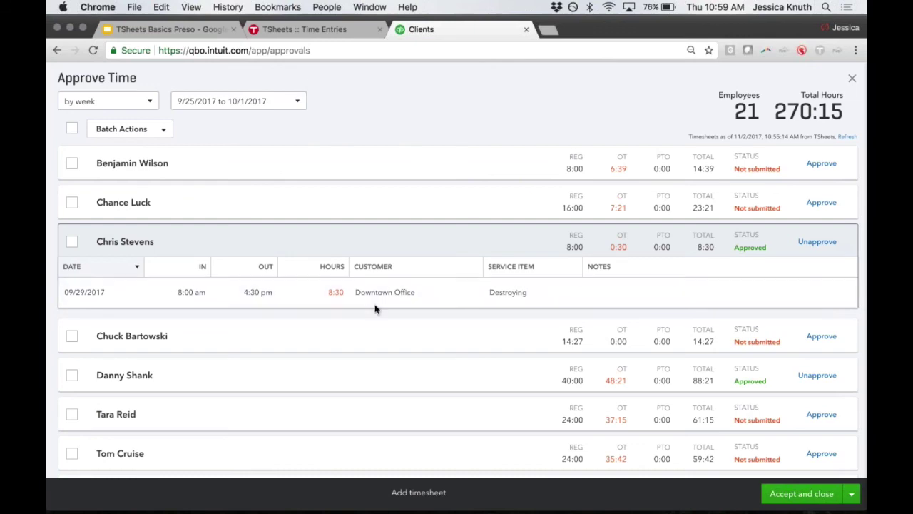
left_click(171, 30)
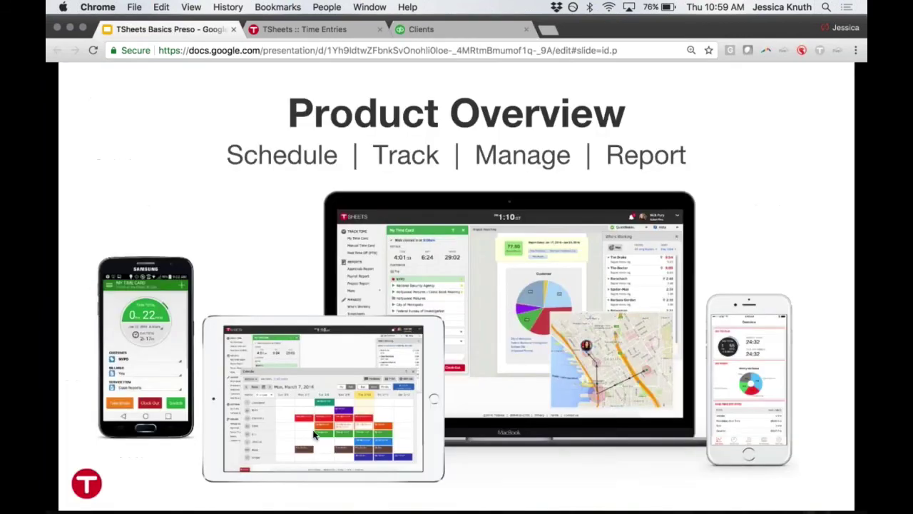
- Advance the presentation ten slides to slide 15, the closing 'make more time for this' slide
left_click(219, 396)
left_click(220, 396)
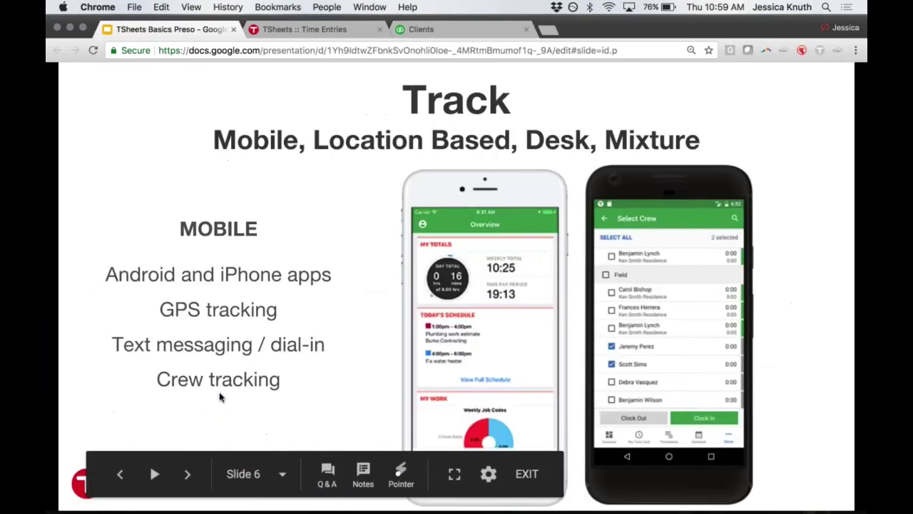
left_click(220, 396)
left_click(220, 397)
left_click(220, 397)
left_click(220, 397)
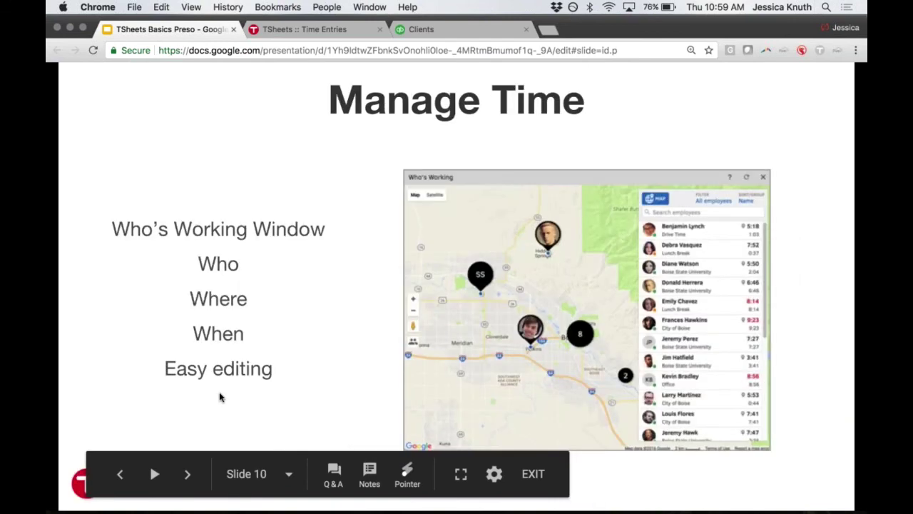
left_click(219, 396)
left_click(220, 396)
left_click(220, 397)
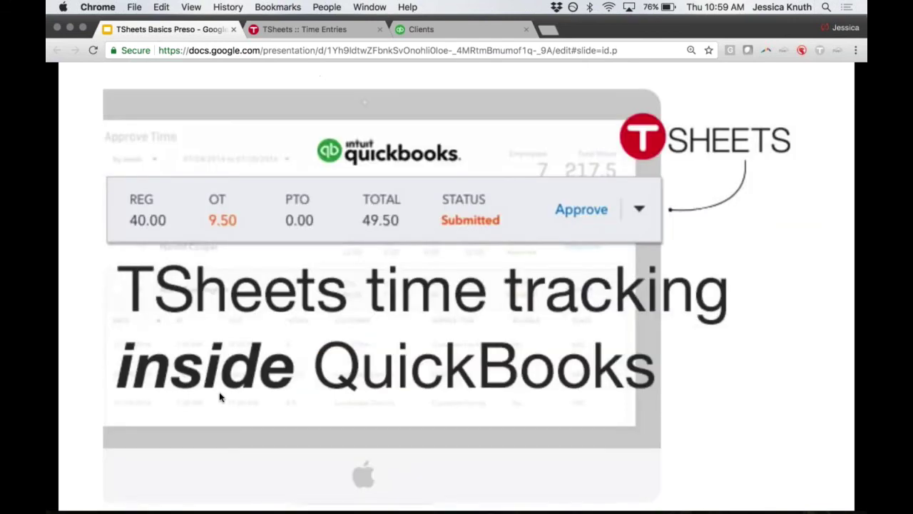
left_click(220, 397)
mouse_move(247, 315)
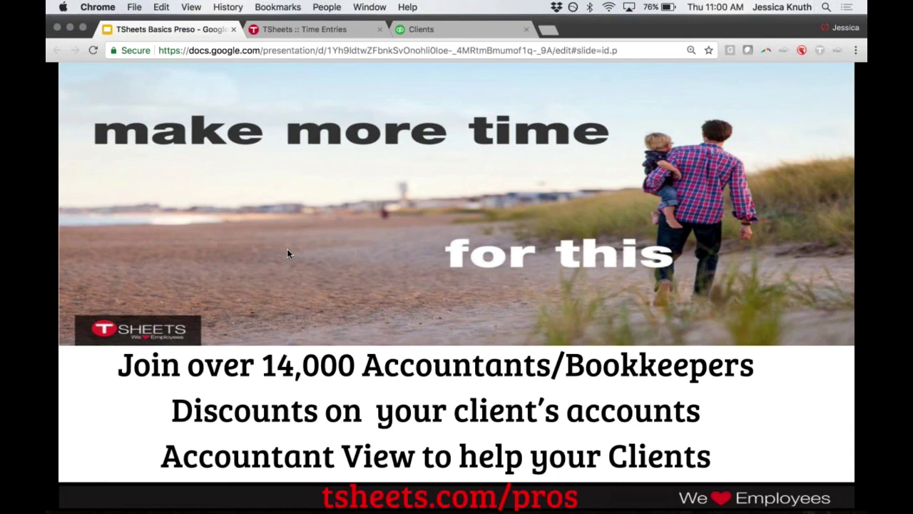
mouse_move(375, 320)
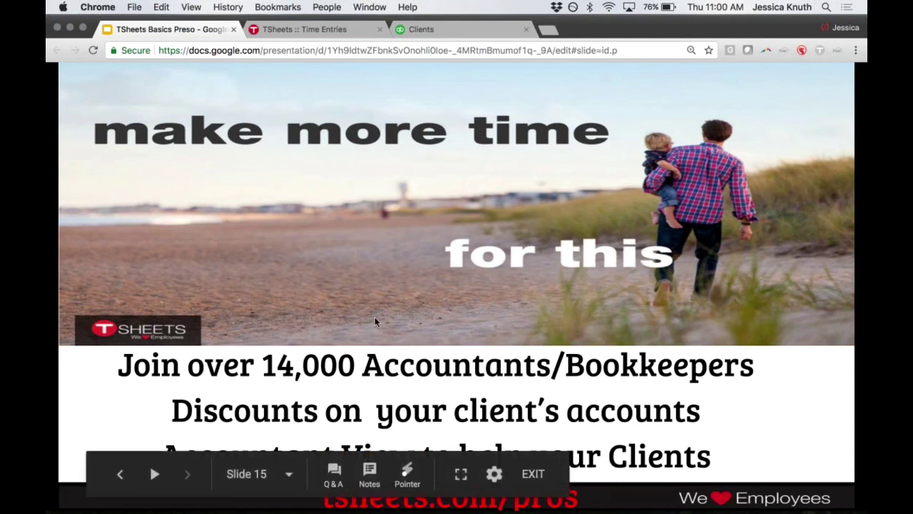